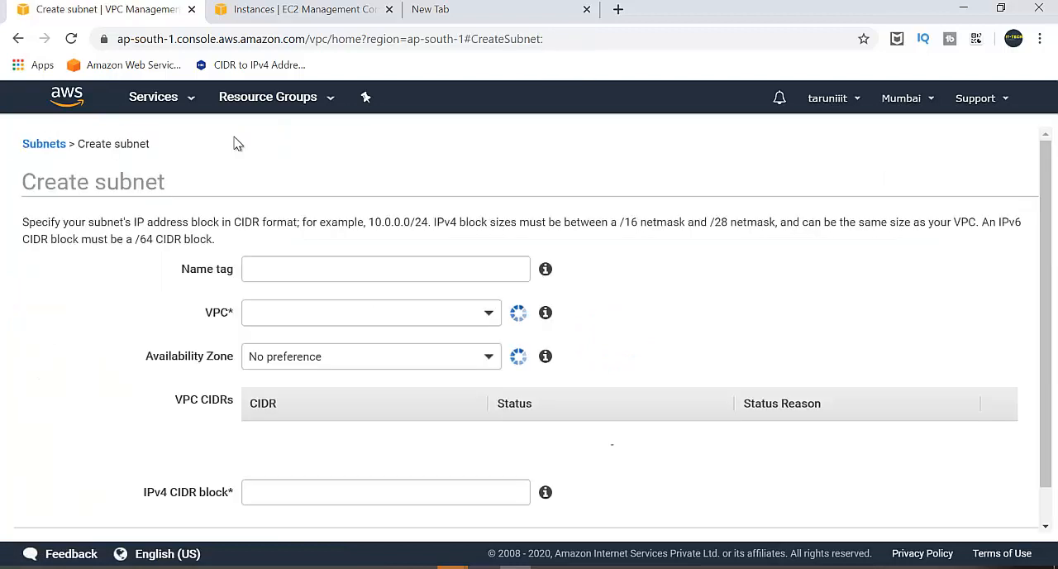
Name the new subnet priv-subnet and assign it to the VPC vpc-0b22055e94da16c91.
click(397, 262)
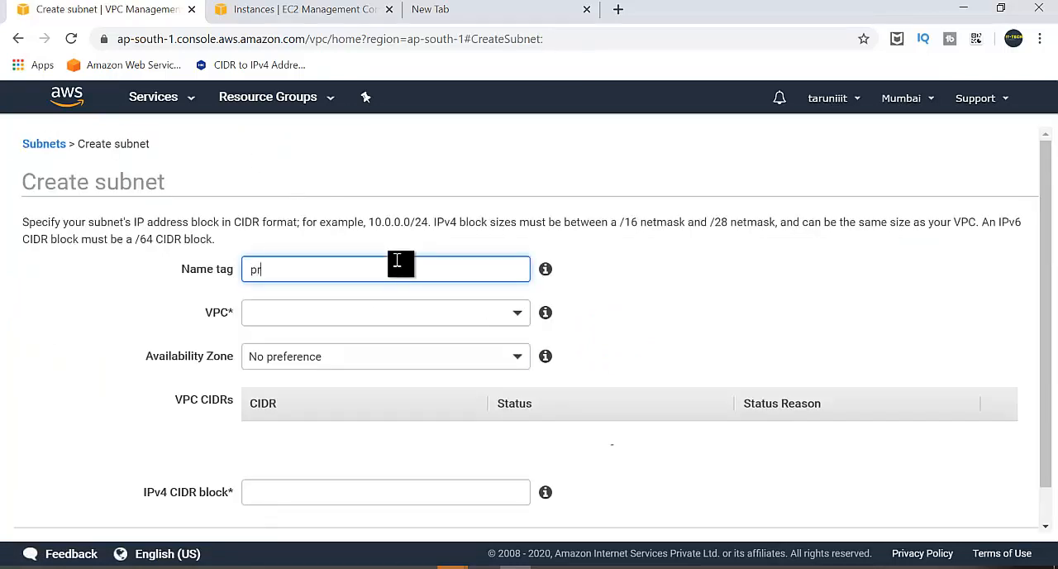
text(priv-subnet)
key(Tab)
key(Tab)
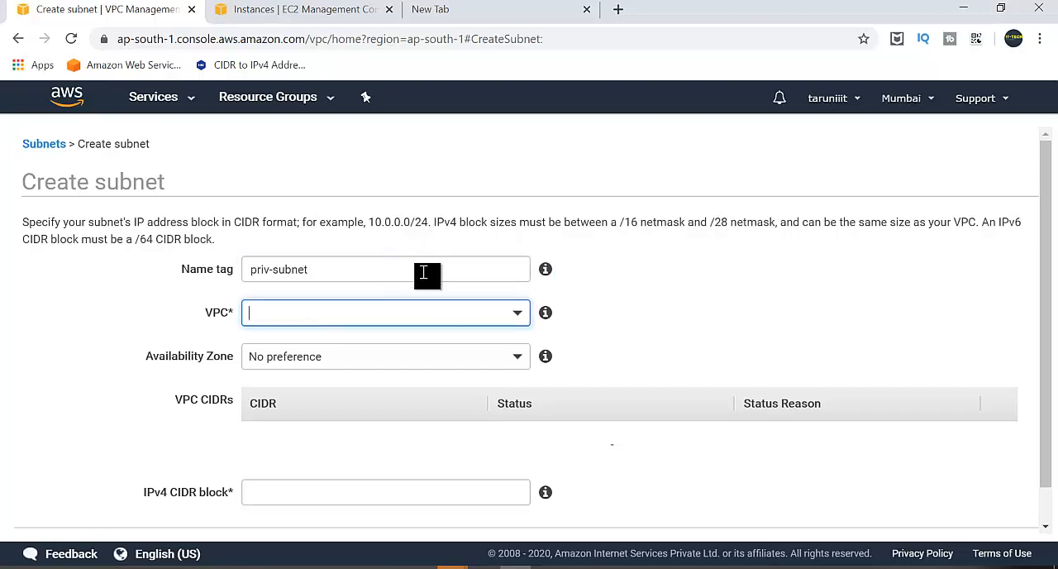
click(492, 324)
click(402, 404)
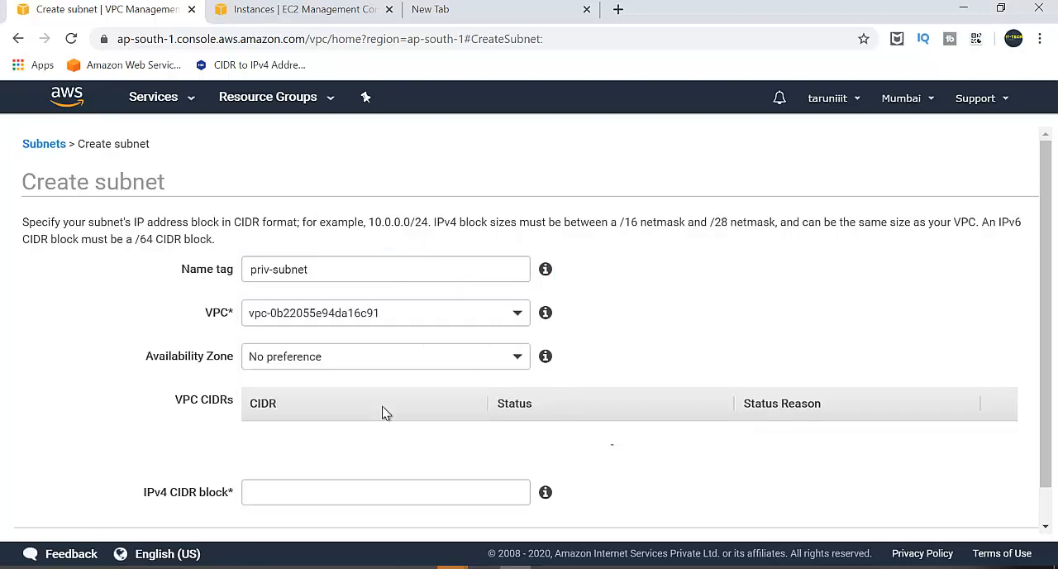
Set the subnet's IPv4 CIDR block to 10.0.1.0/24, create the subnet and return to the subnet list.
click(338, 479)
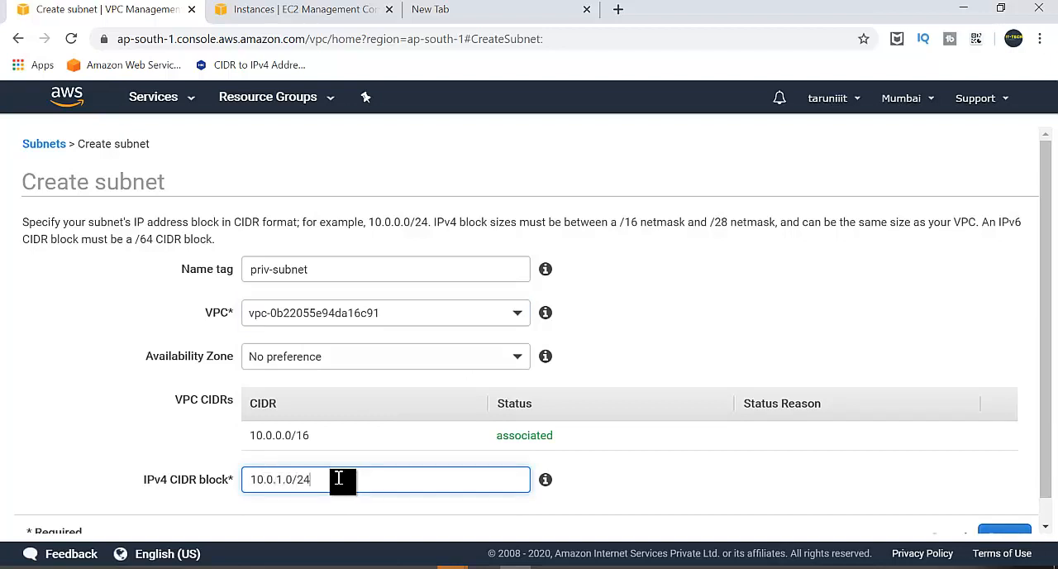
scroll(751, 468, down, 1)
click(1008, 515)
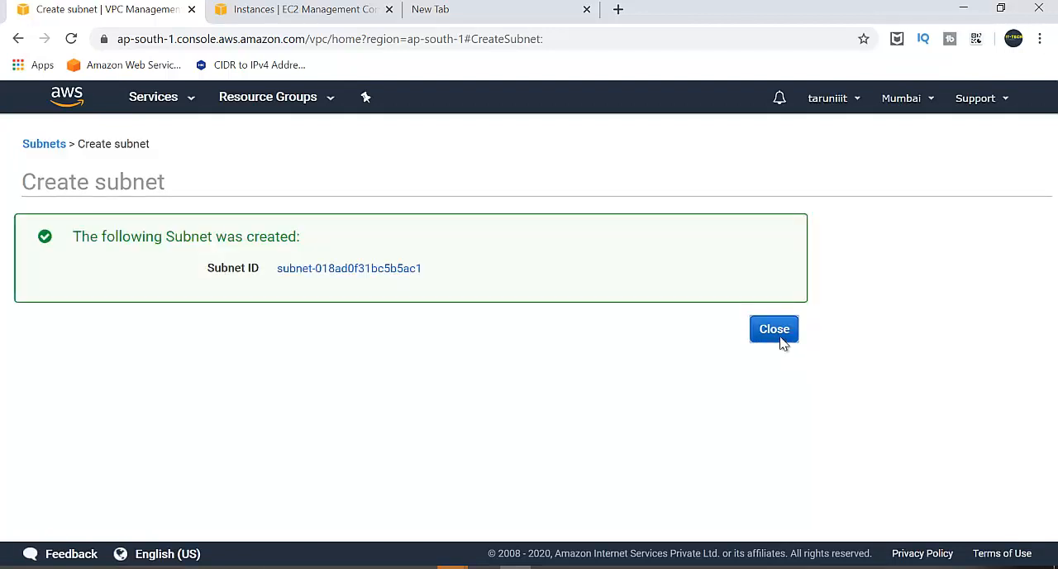
click(777, 335)
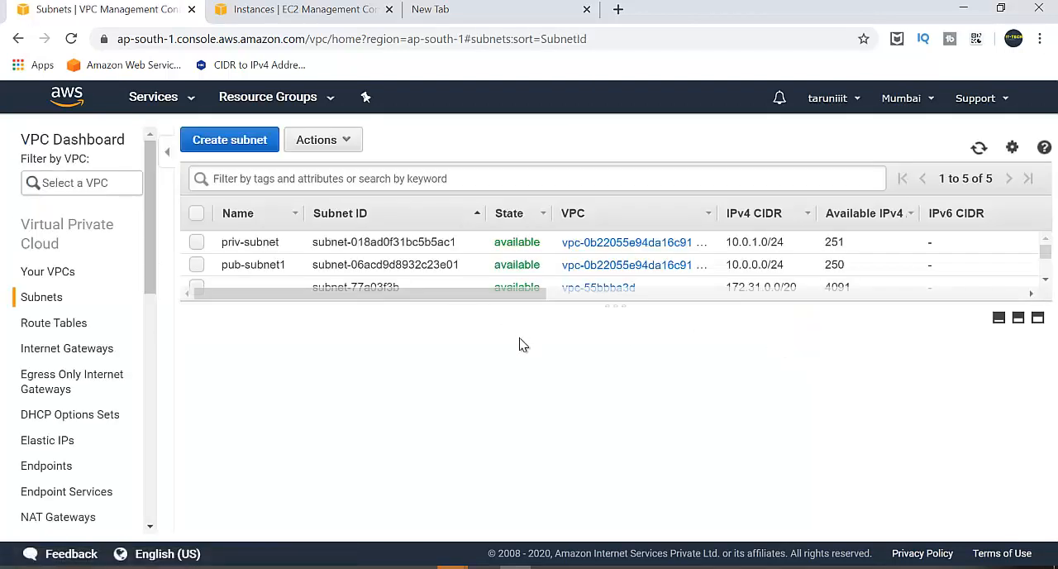
Examine the details of pub-subnet1 and priv-subnet one after the other.
click(255, 266)
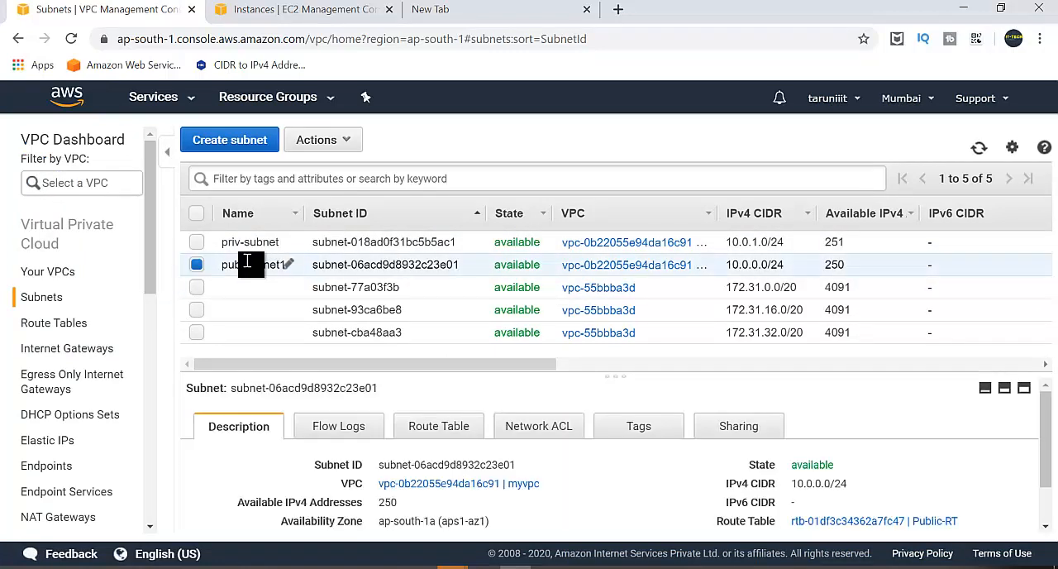
click(244, 246)
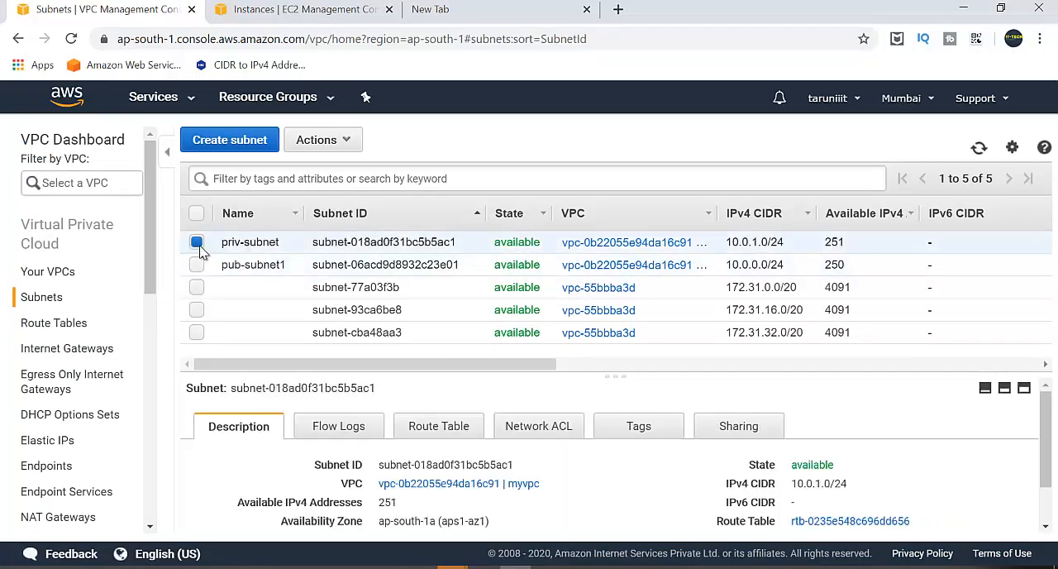
click(196, 243)
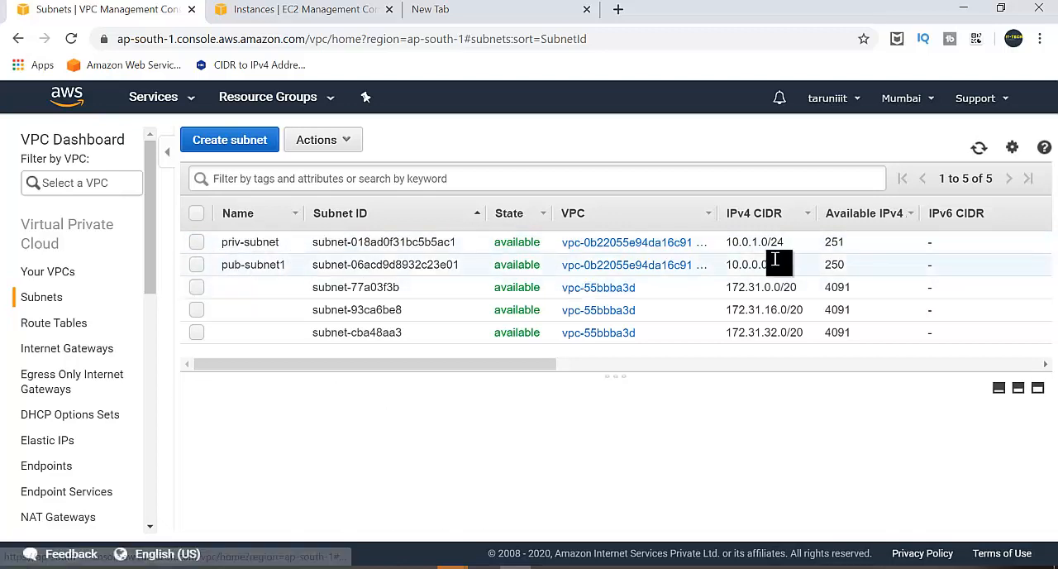
Compare the available IPv4 addresses of pub-subnet1 and priv-subnet, checking the running M1-Public instance in the EC2 console.
click(303, 12)
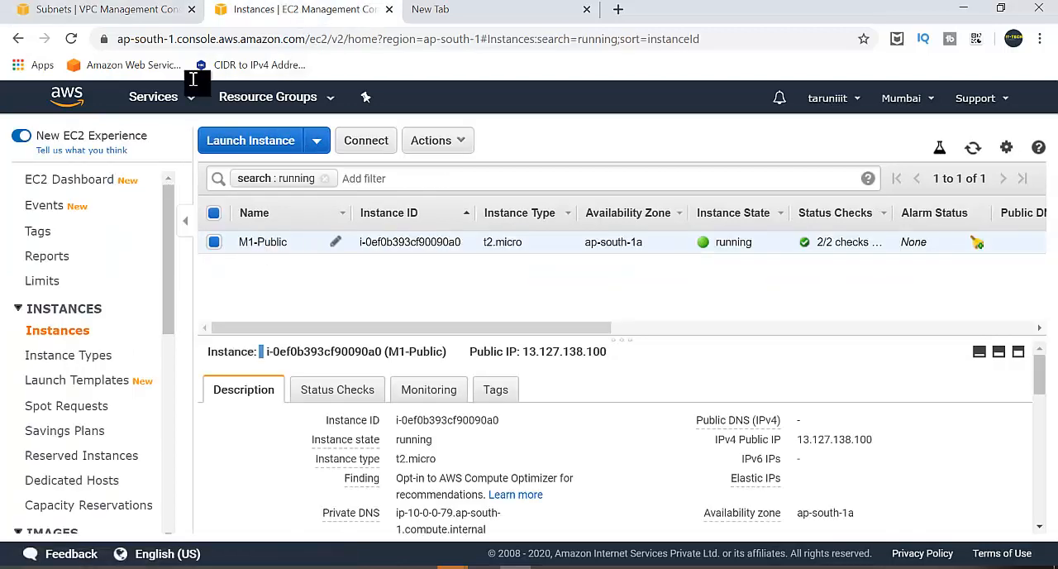
click(104, 12)
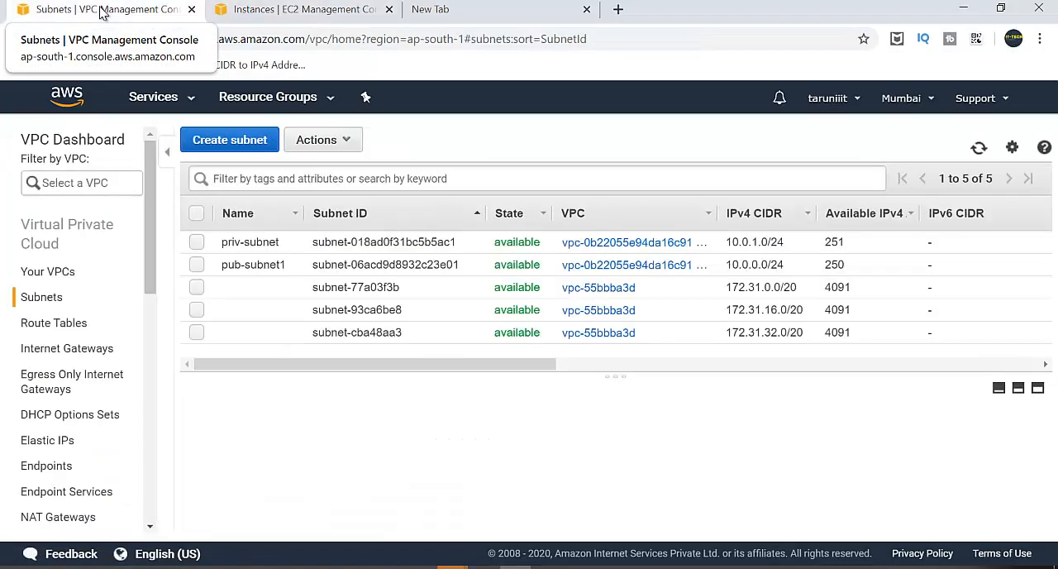
click(836, 265)
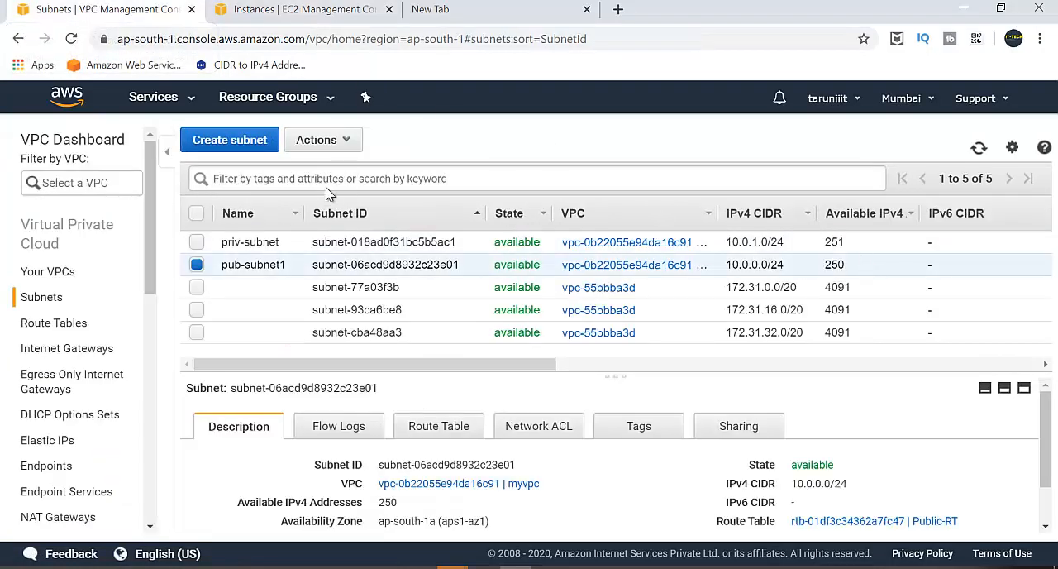
click(197, 265)
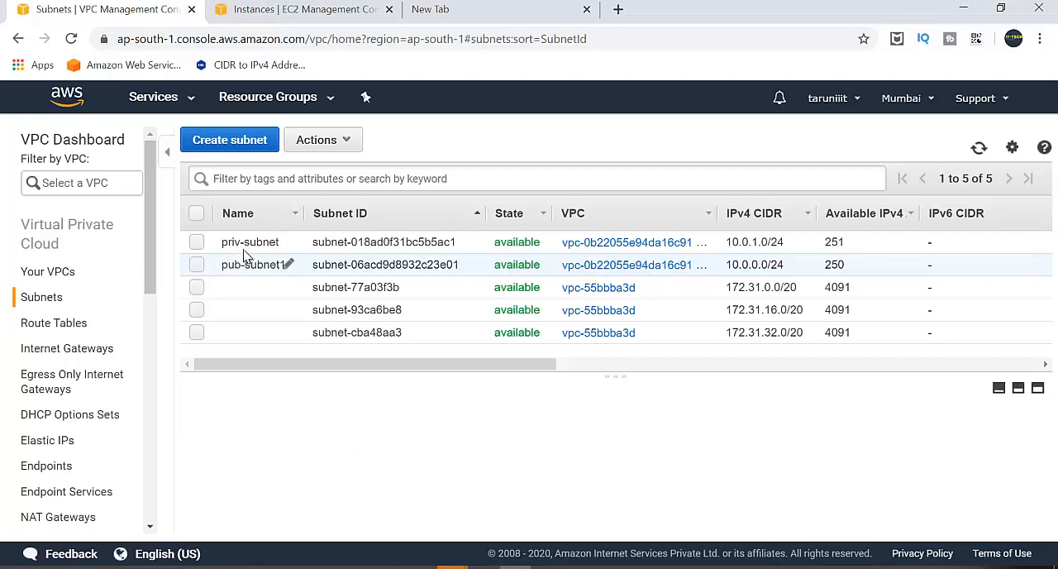
click(246, 252)
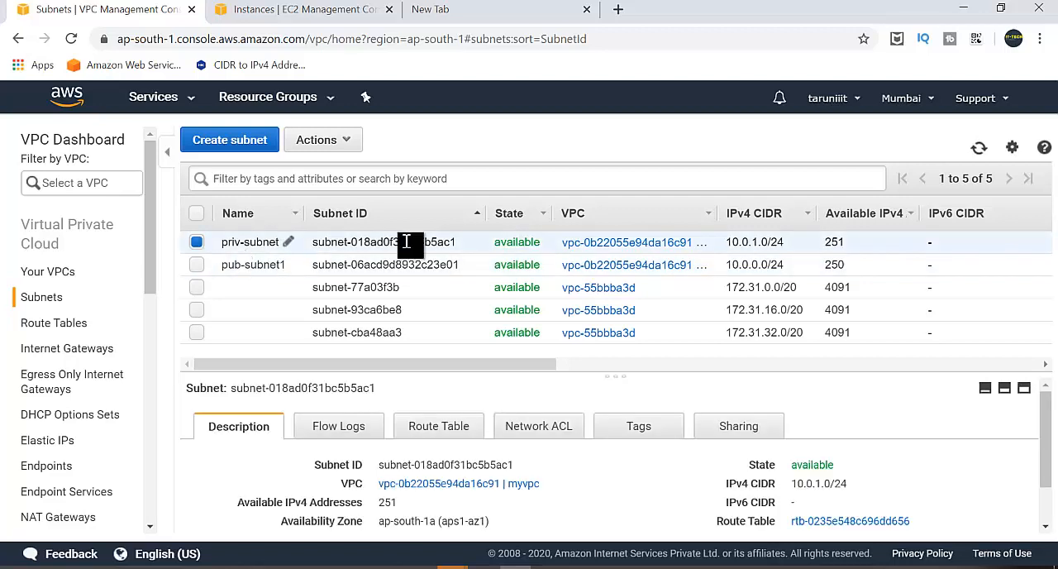
double_click(835, 242)
click(857, 251)
click(198, 243)
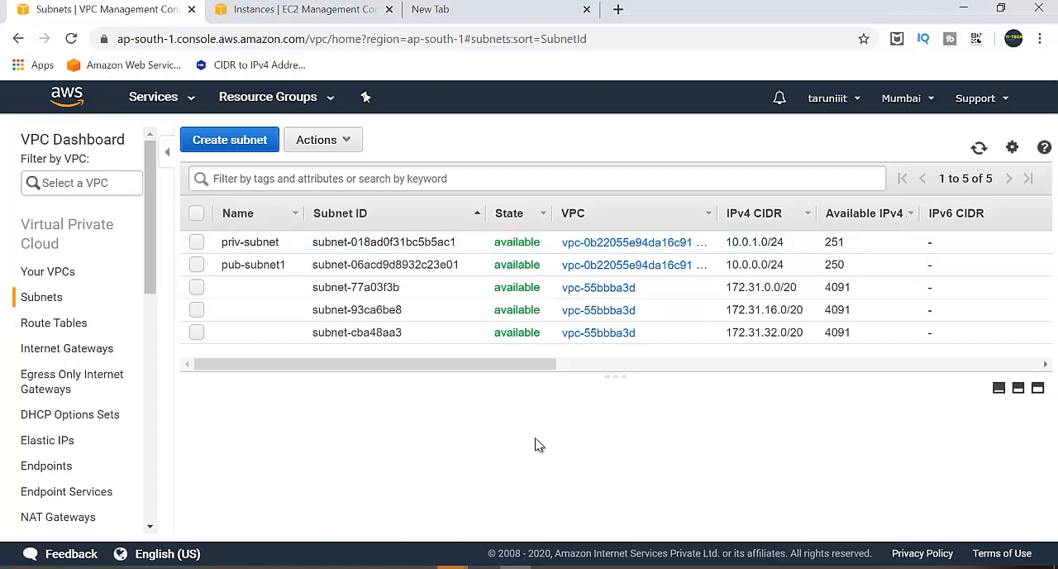
Switch to the network diagram in Paint and draw a check mark beside the note "1. created myvpc".
click(484, 567)
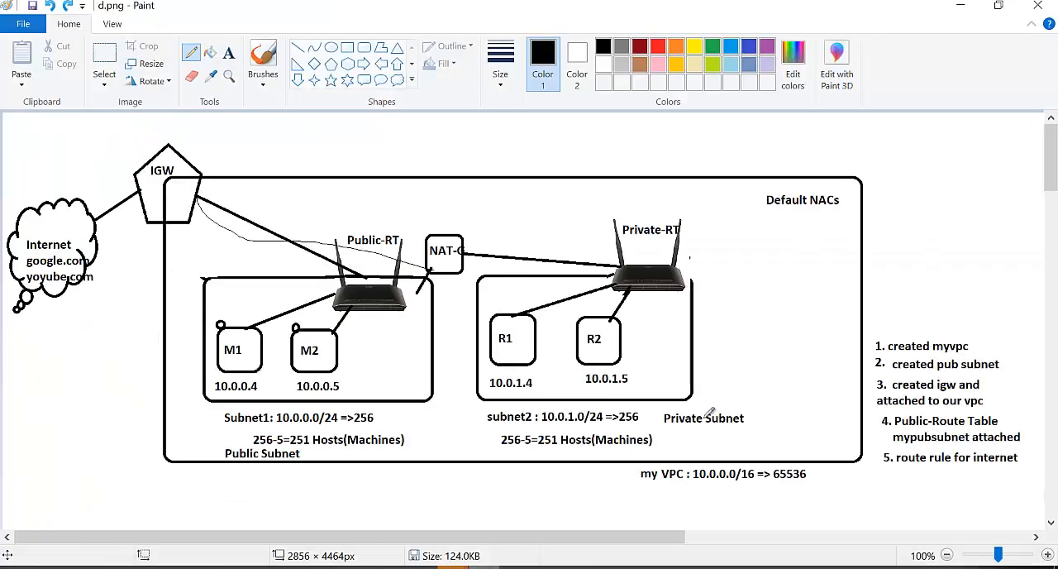
scroll(760, 385, right, 5)
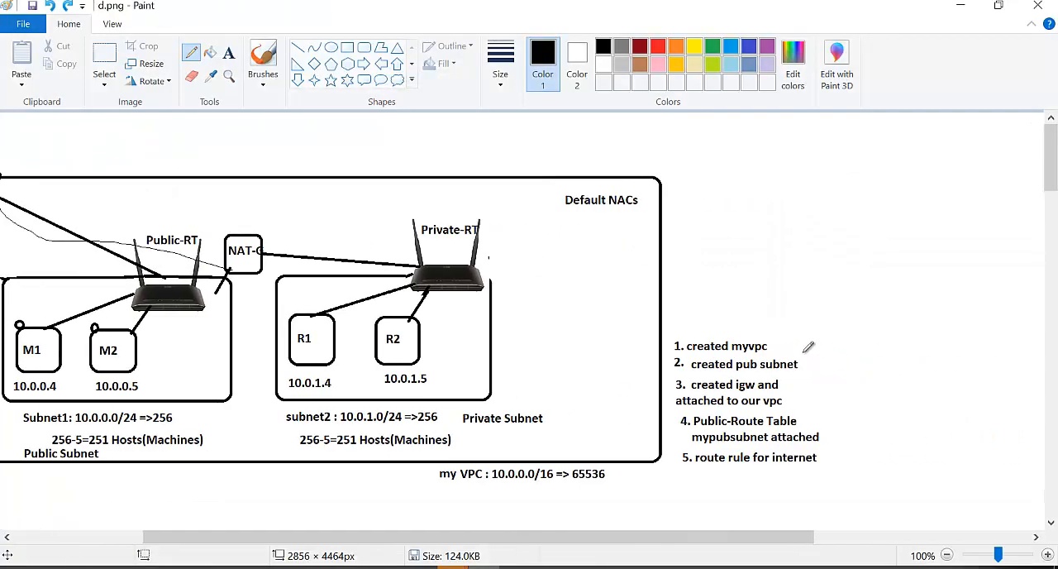
drag(780, 345, 792, 330)
Add the bold text note "2. created priv subnet" beside the "created pub subnet" note.
click(229, 53)
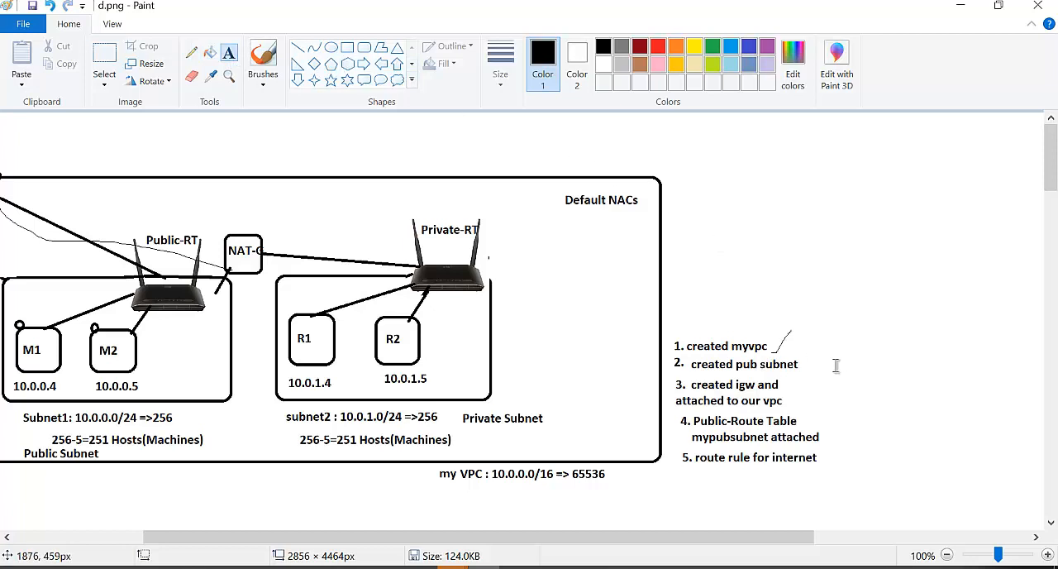
click(835, 358)
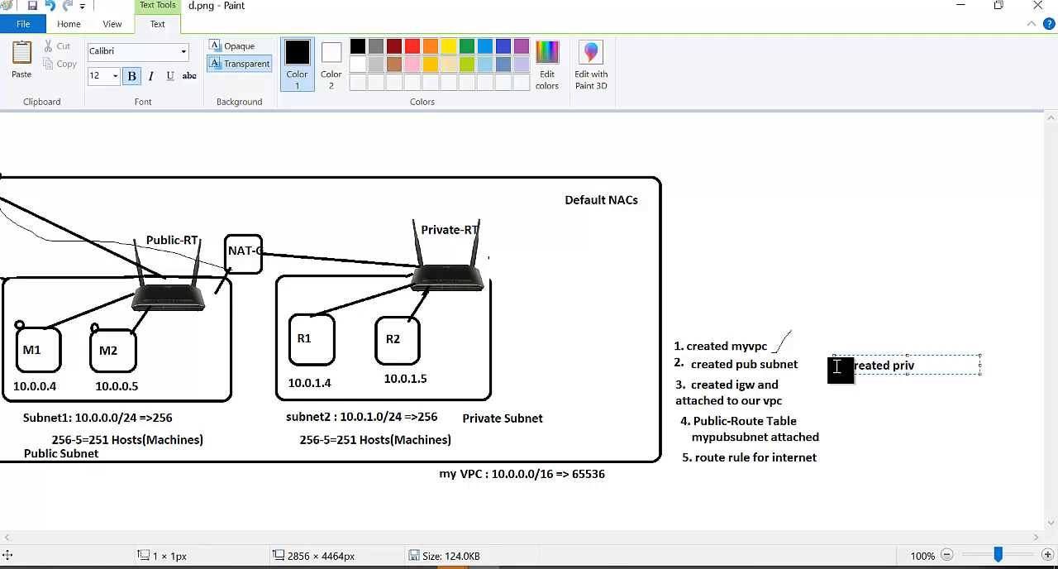
click(859, 407)
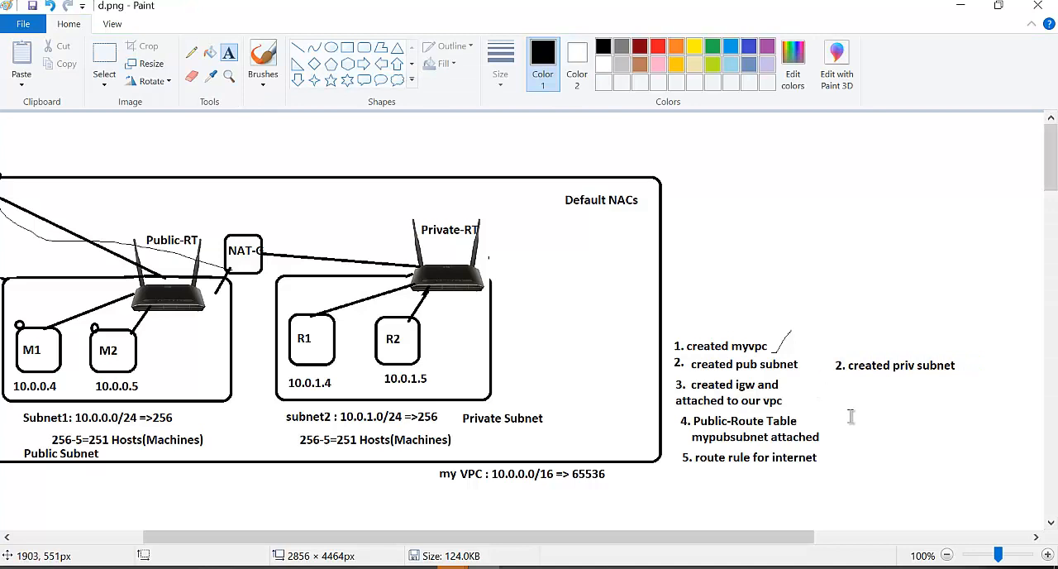
Add a text note reading "private-rt and attached subnet" beside the Public-Route Table note.
click(851, 415)
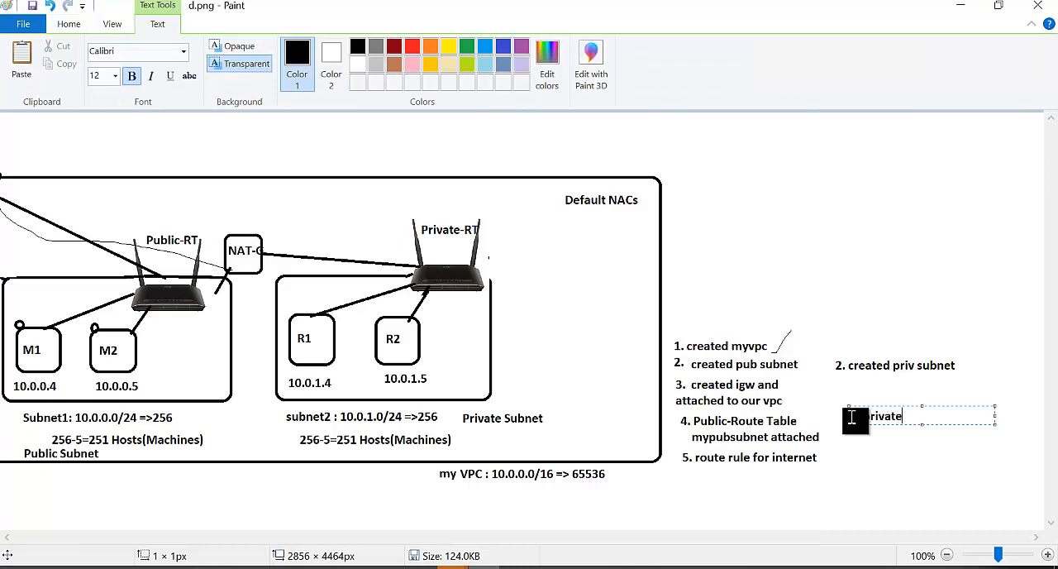
text(private-rt and attached subnet)
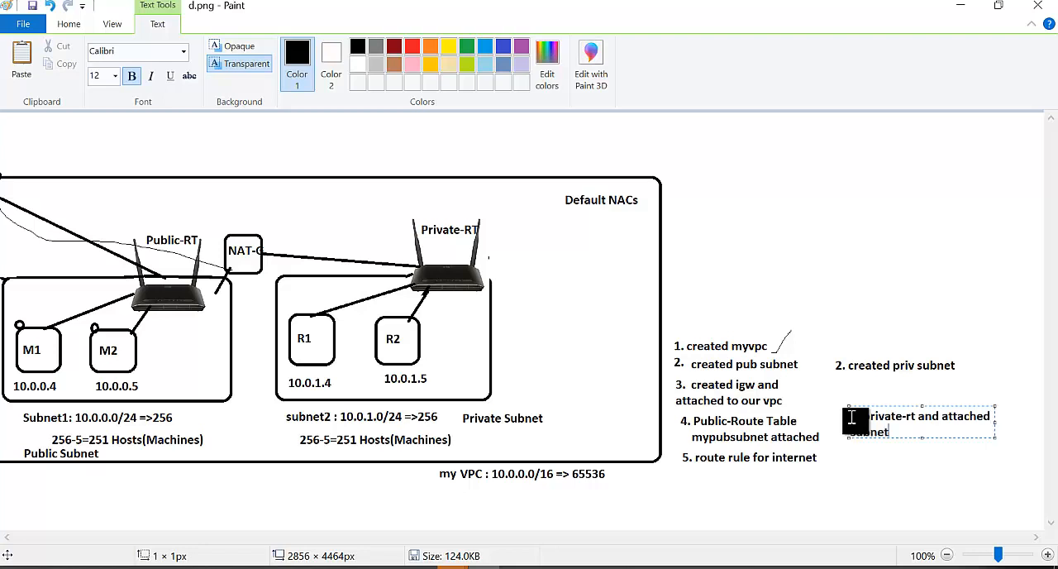
click(866, 448)
Switch to the AWS VPC console and create a route table named Priavte-RT in vpc-0b22055e94da16c91.
key(alt+Tab)
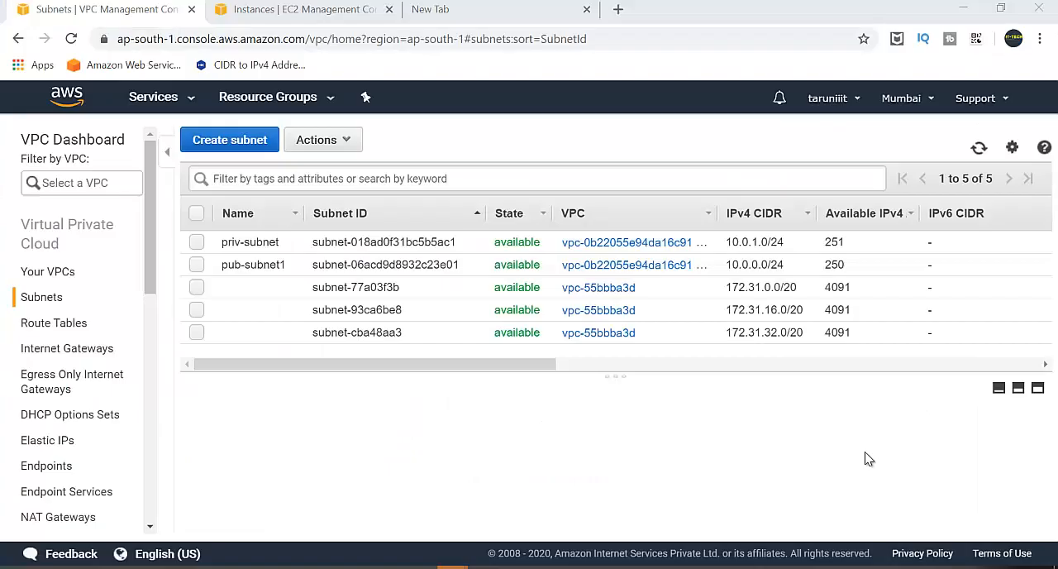
click(66, 324)
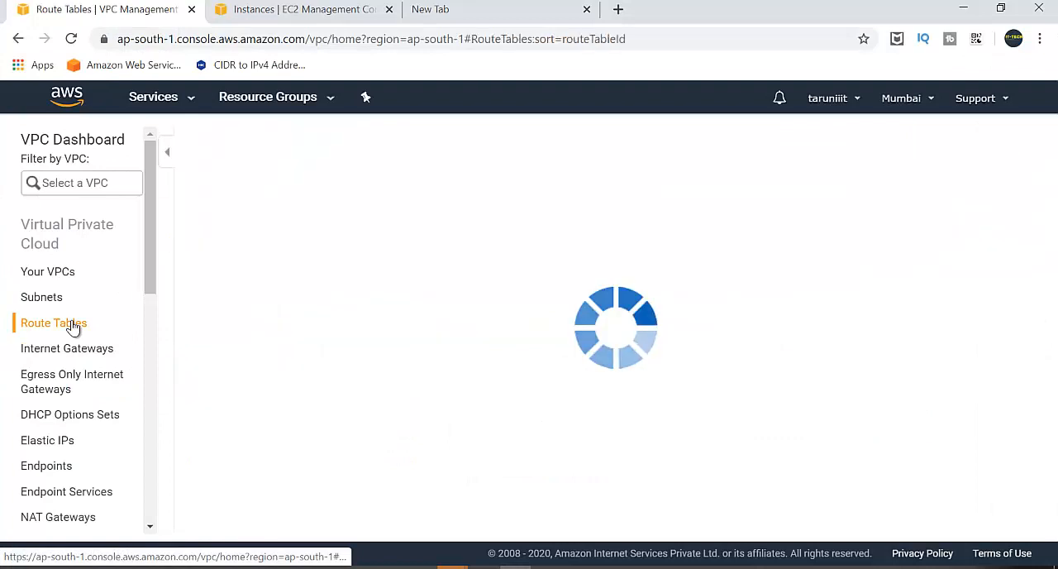
click(260, 142)
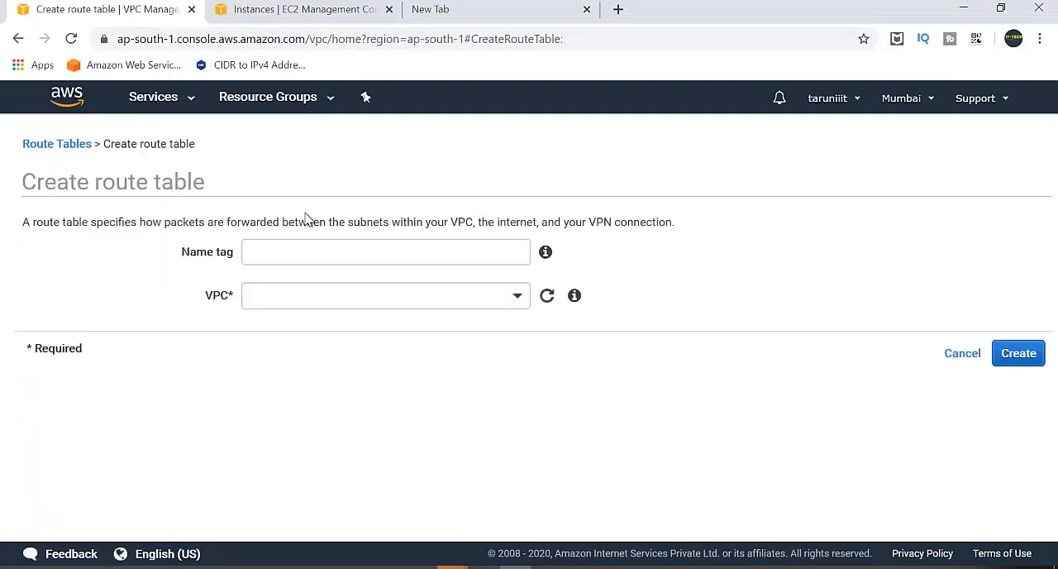
click(318, 243)
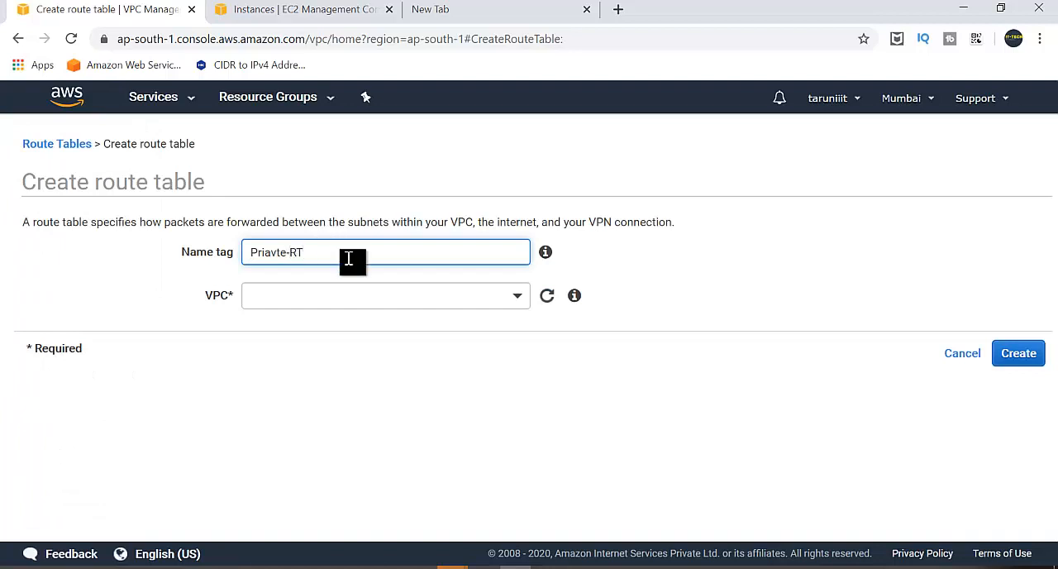
click(392, 303)
click(327, 388)
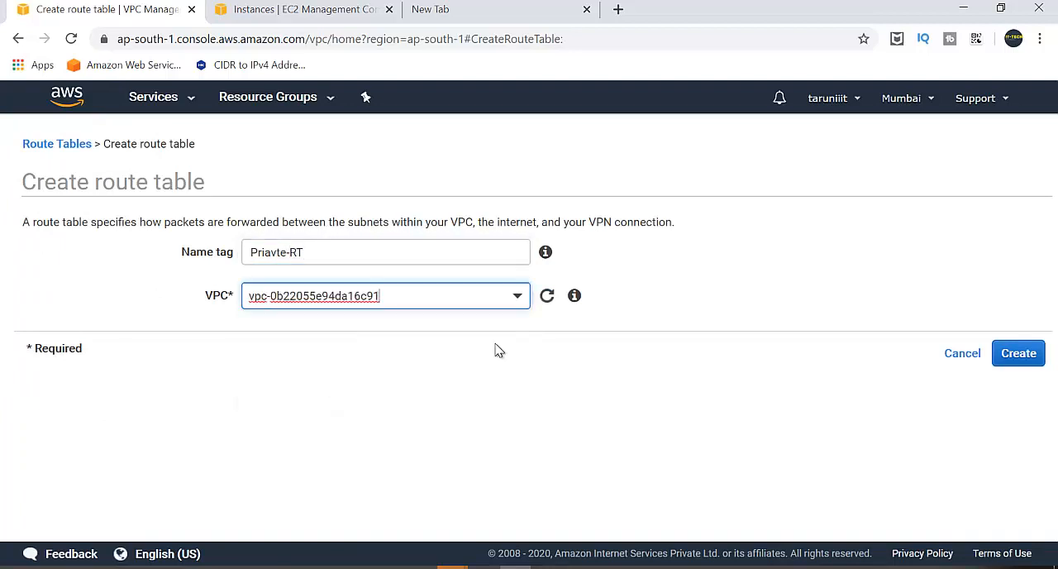
click(1013, 353)
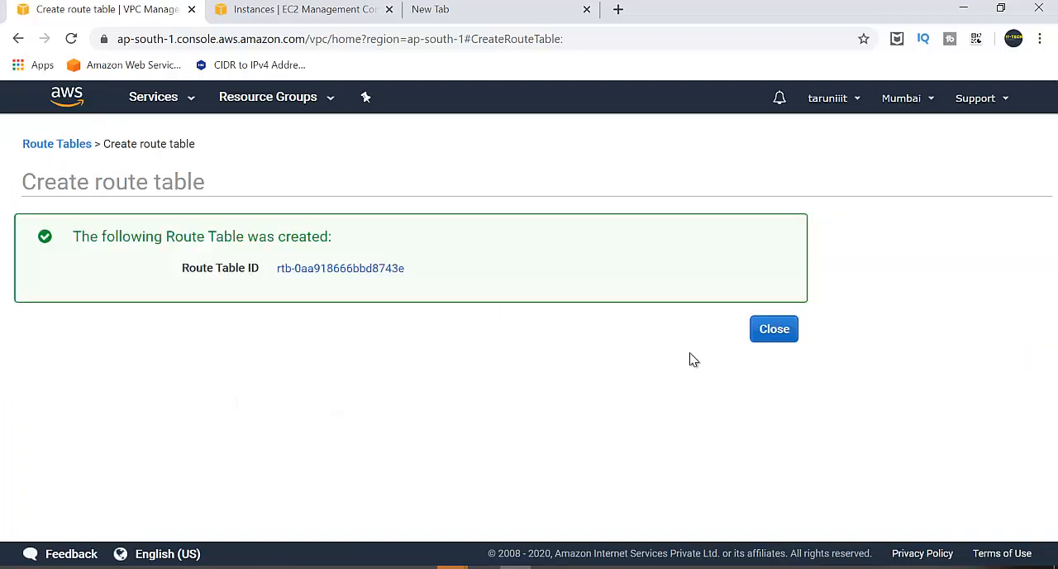
click(774, 328)
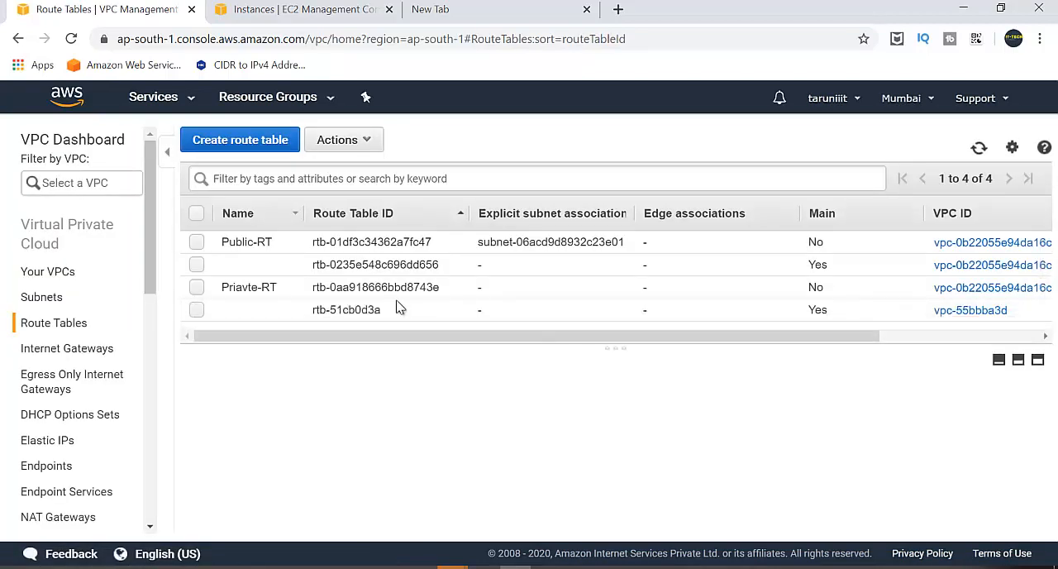
Examine which subnets are associated with the Public-RT route table.
click(361, 247)
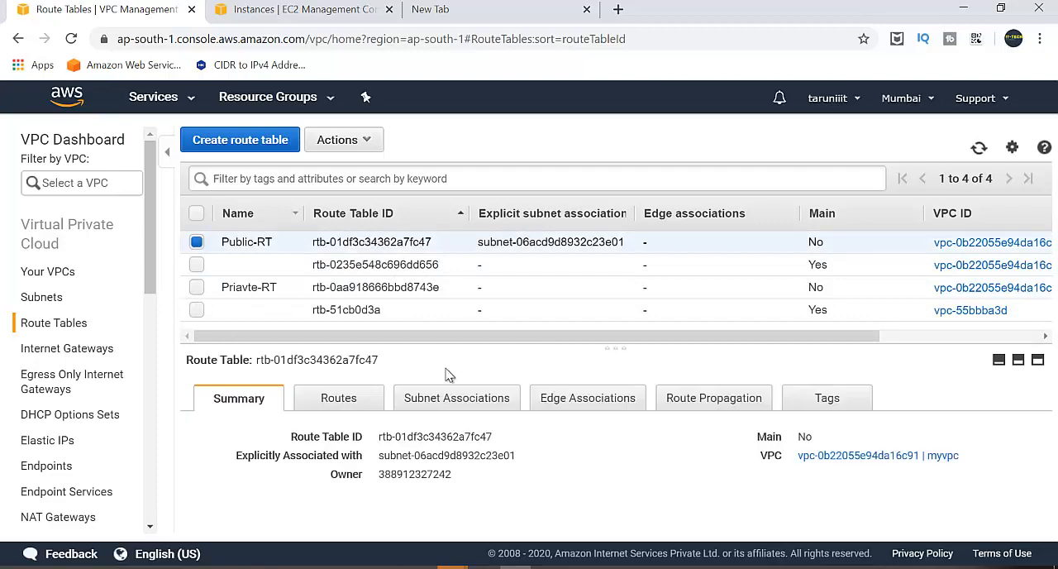
click(461, 399)
scroll(516, 458, down, 1)
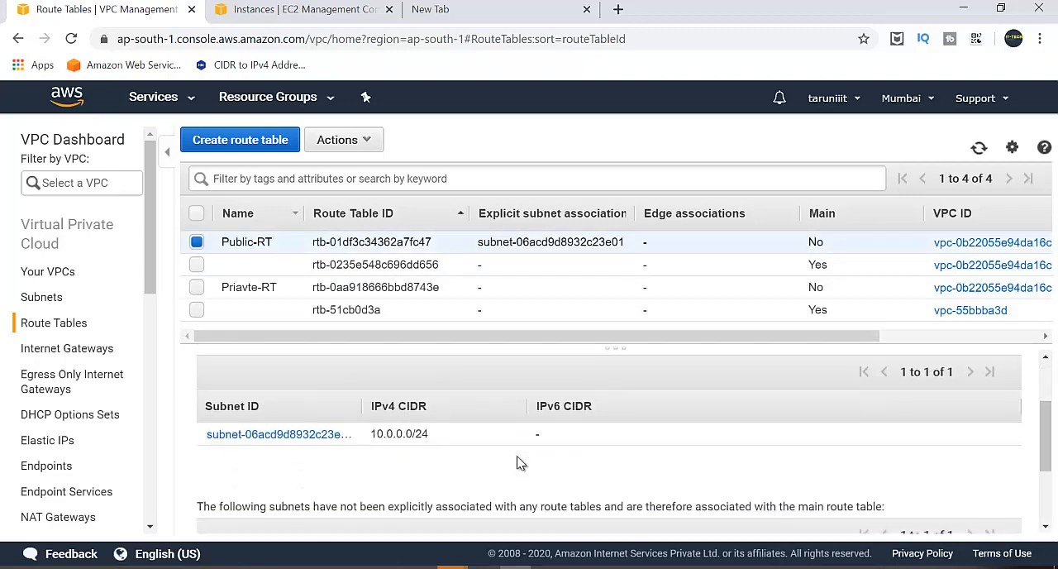
scroll(517, 462, up, 1)
click(196, 241)
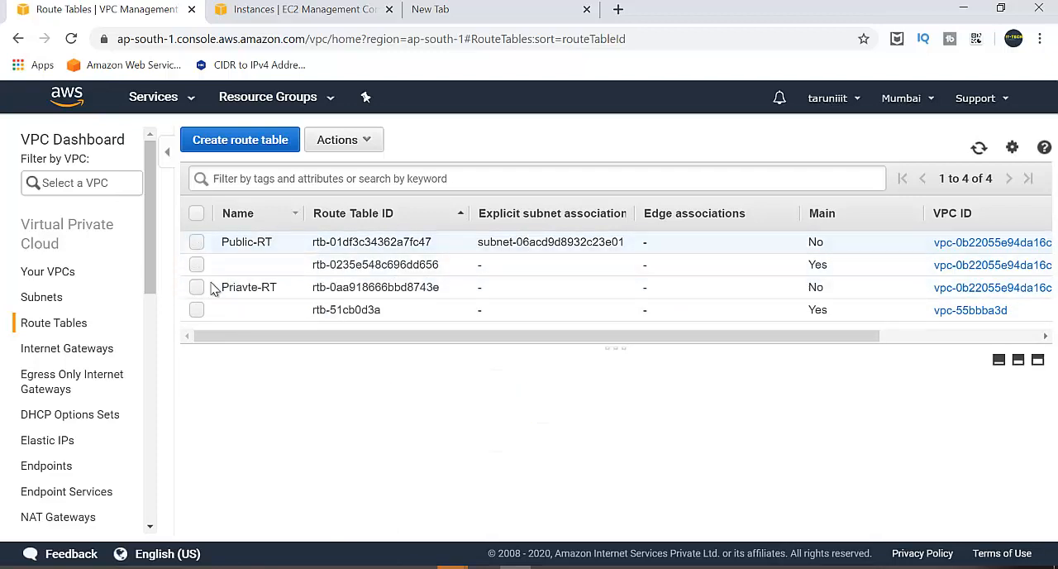
Select the Priavte-RT route table to show its subnet associations.
click(199, 290)
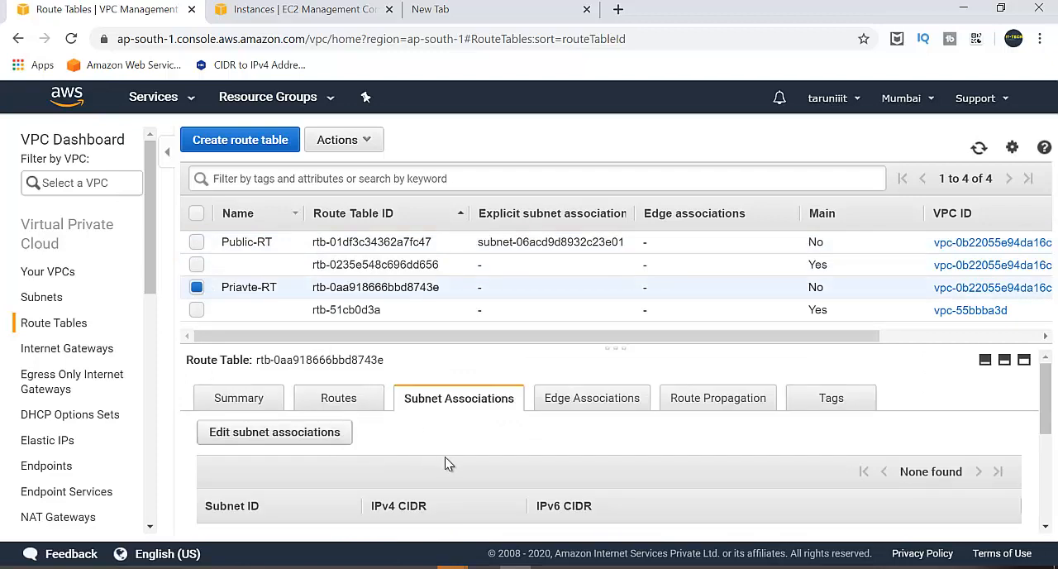
click(284, 436)
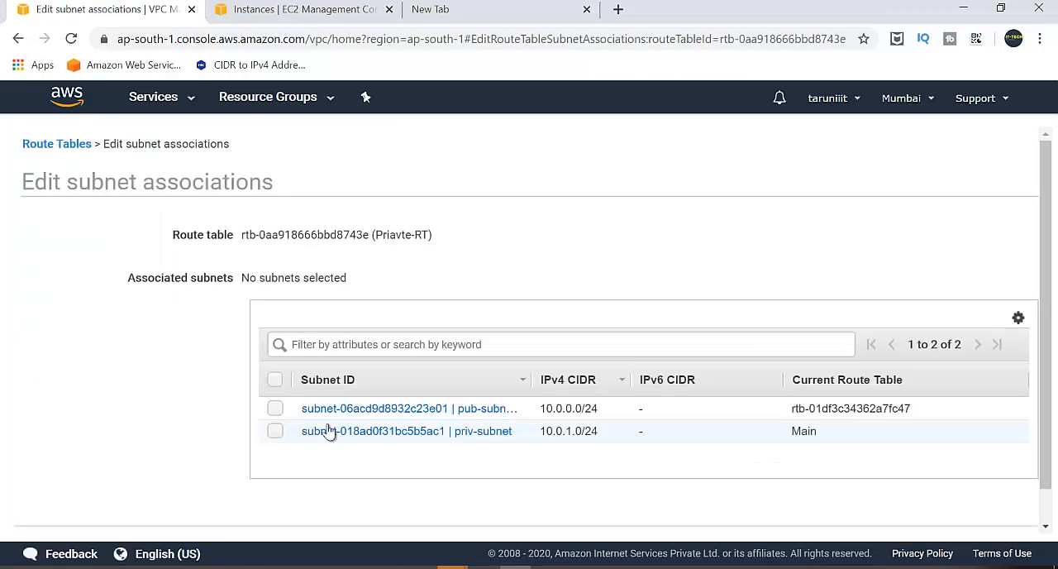
scroll(789, 405, down, 1)
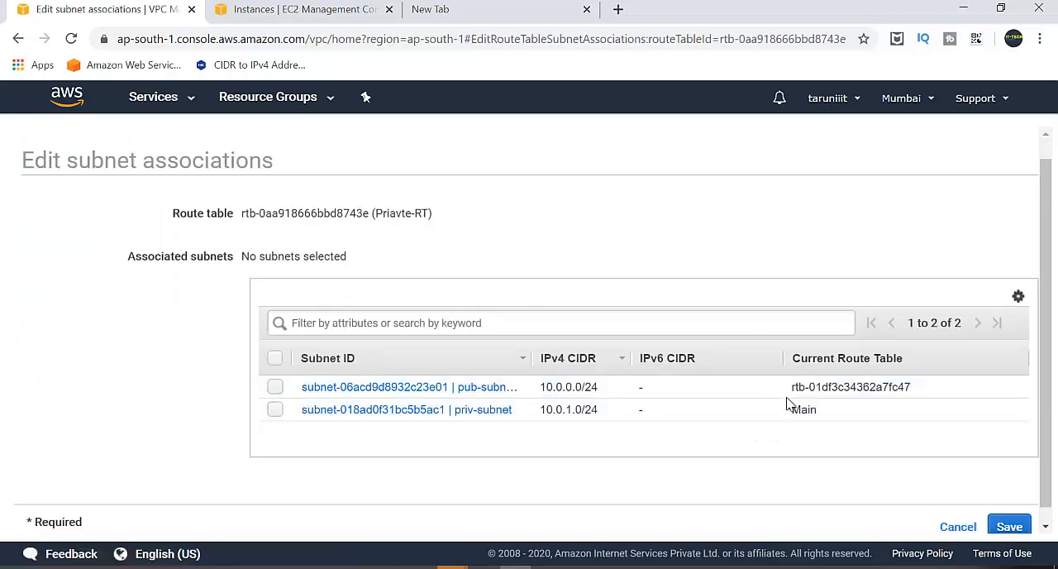
click(961, 514)
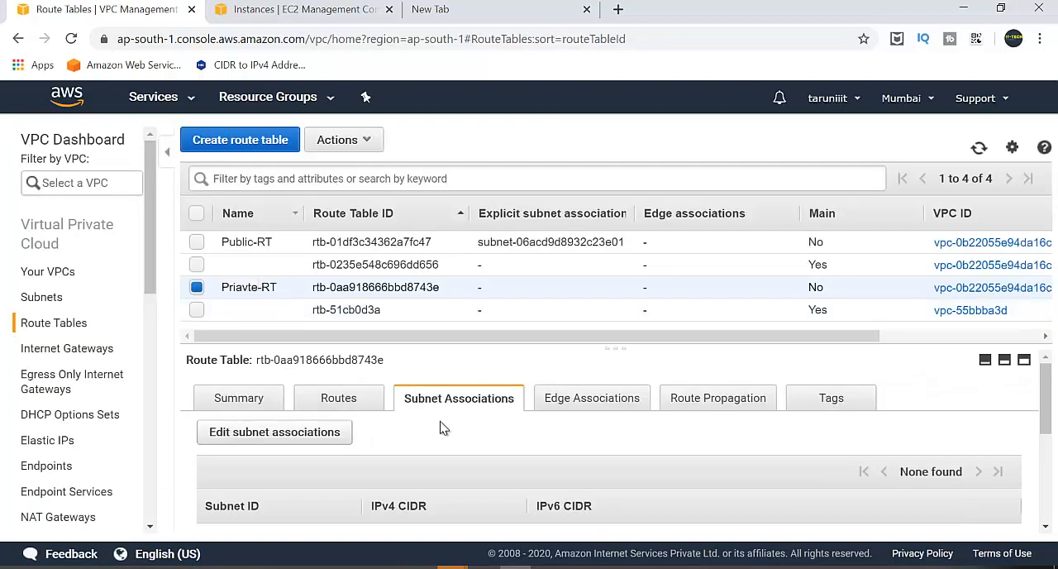
Associate the priv-subnet (10.0.1.0/24) with the Priavte-RT route table and save the association.
click(263, 438)
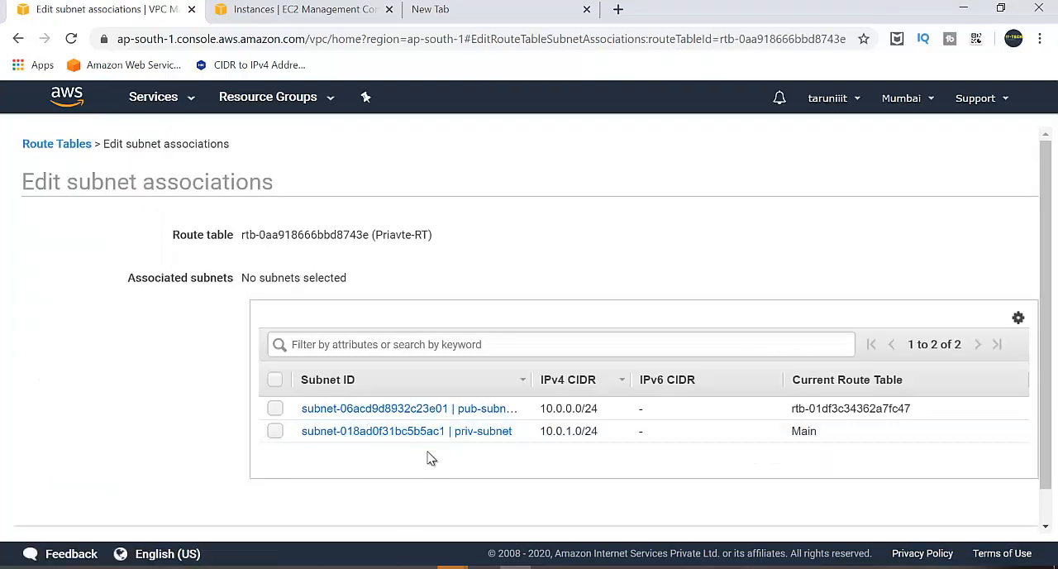
click(275, 431)
scroll(649, 490, down, 1)
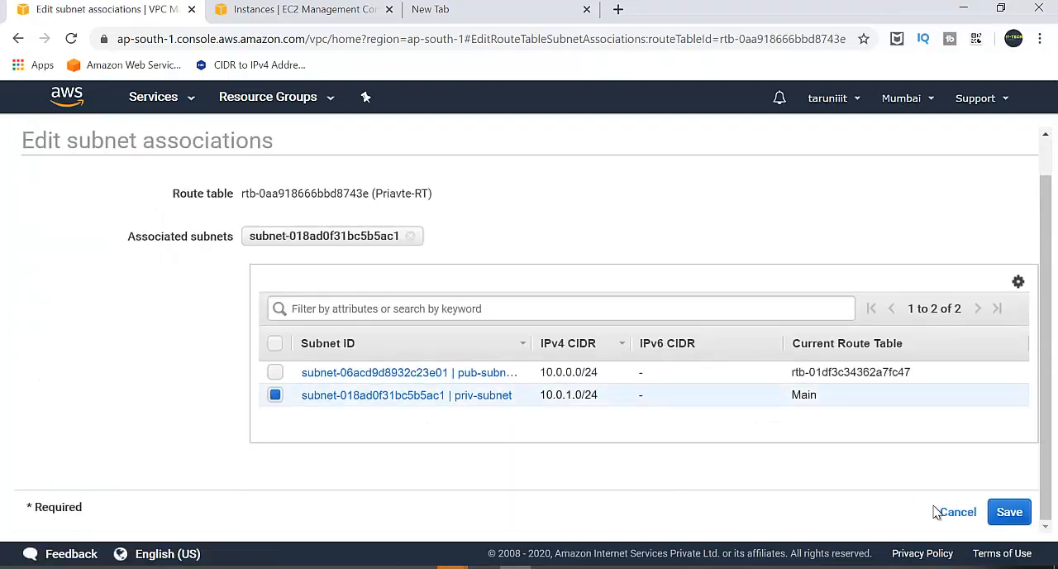
click(1010, 512)
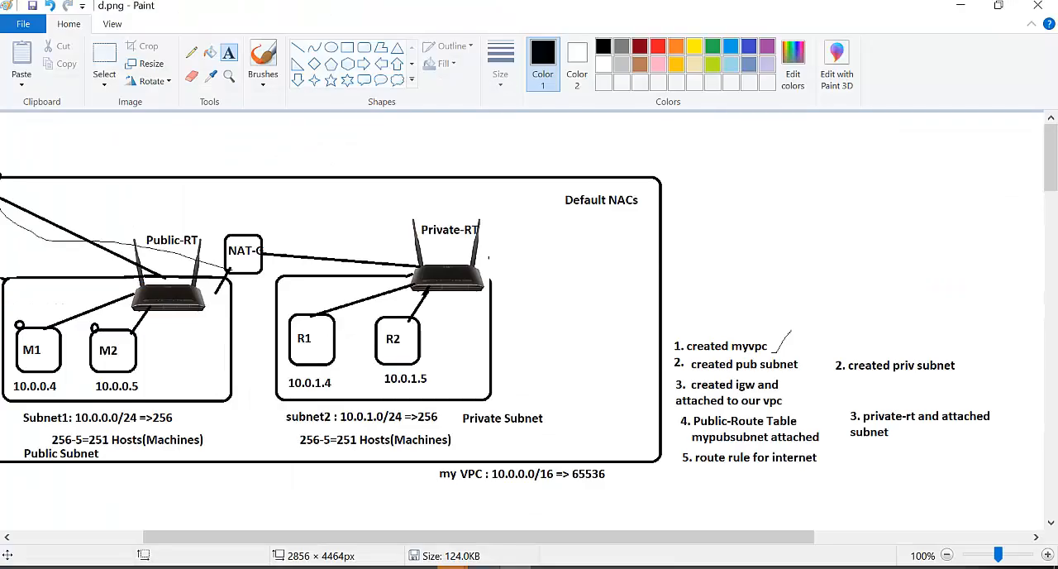
Switch to Paint, examine the VPC diagram across the private and public subnets, and return to the VPC console.
click(485, 566)
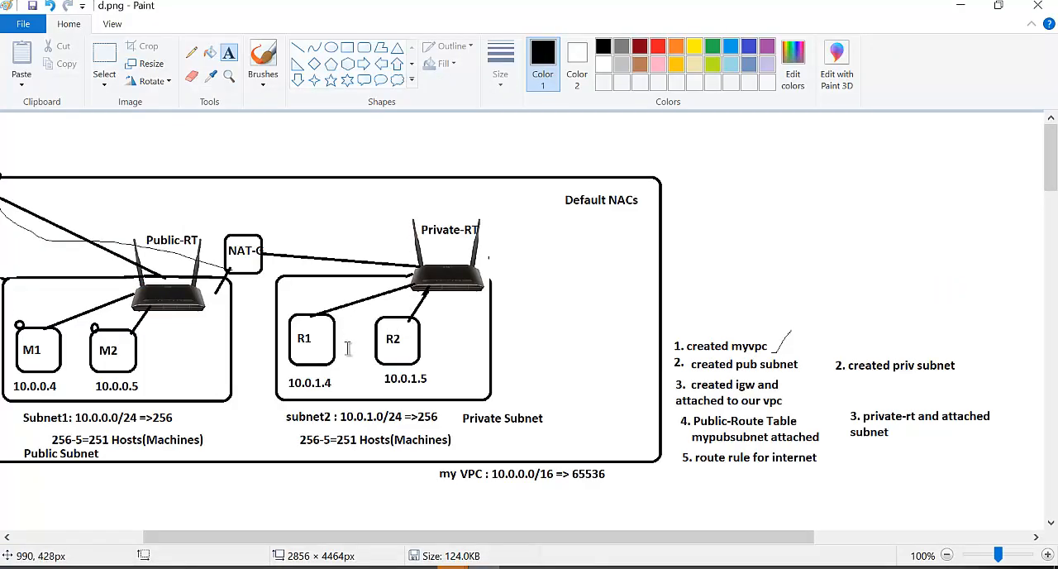
scroll(348, 348, left, 3)
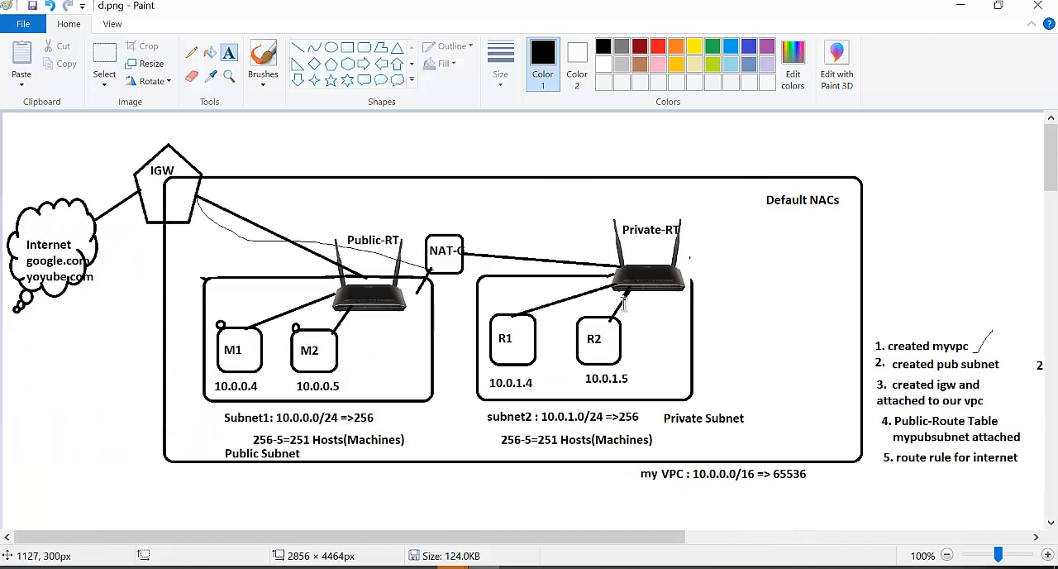
click(961, 10)
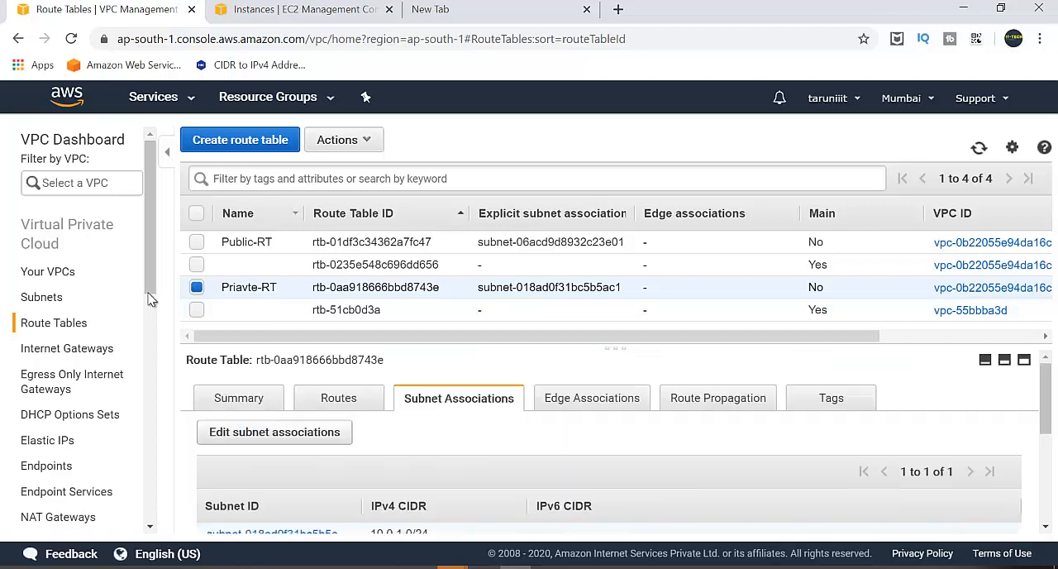
In the EC2 console, start a new instance launch with the Amazon Linux 2 AMI (64-bit x86) and the t2.micro type.
click(157, 97)
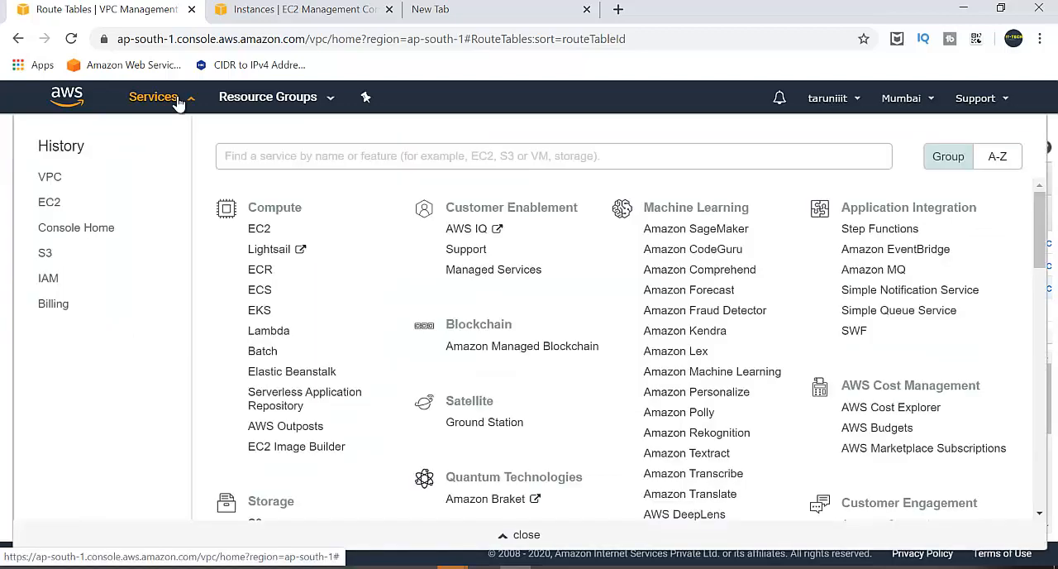
click(273, 9)
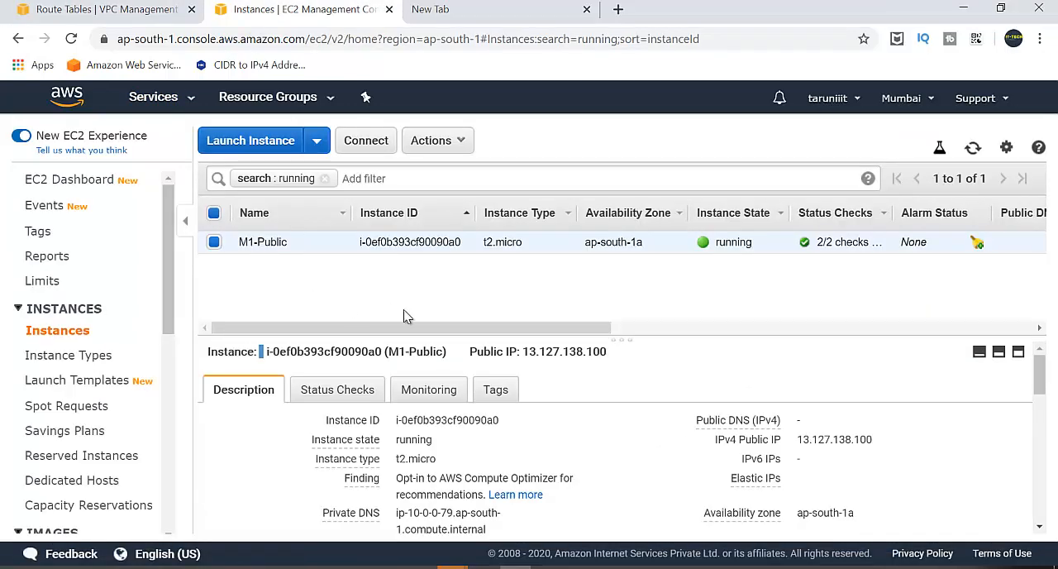
click(256, 147)
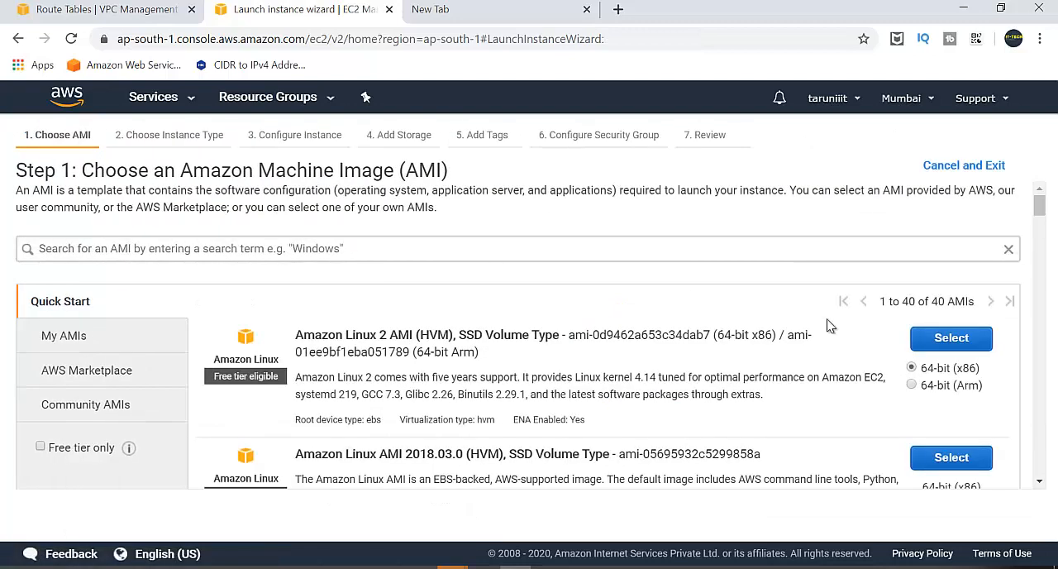
click(952, 338)
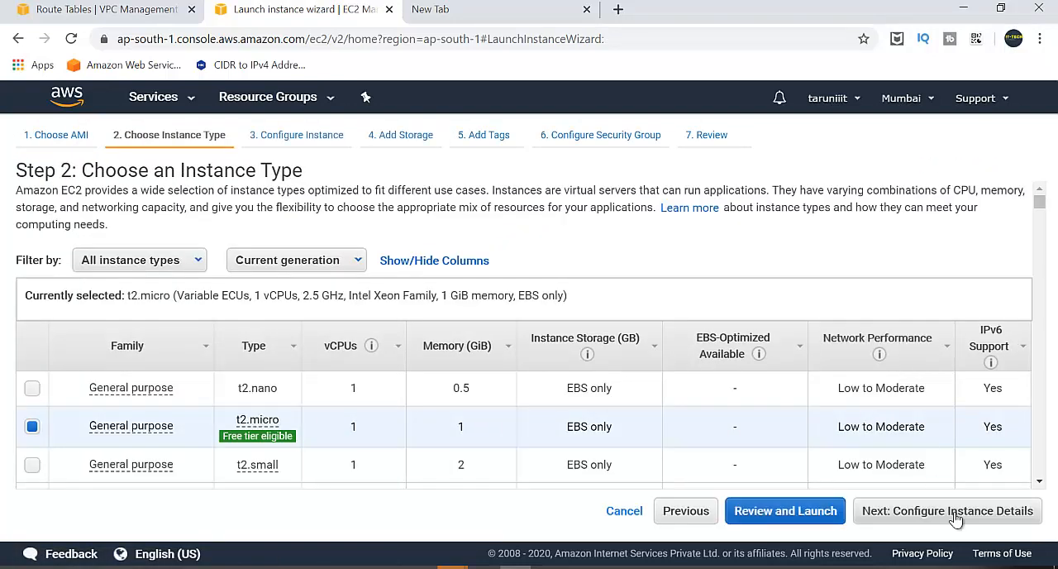
click(954, 513)
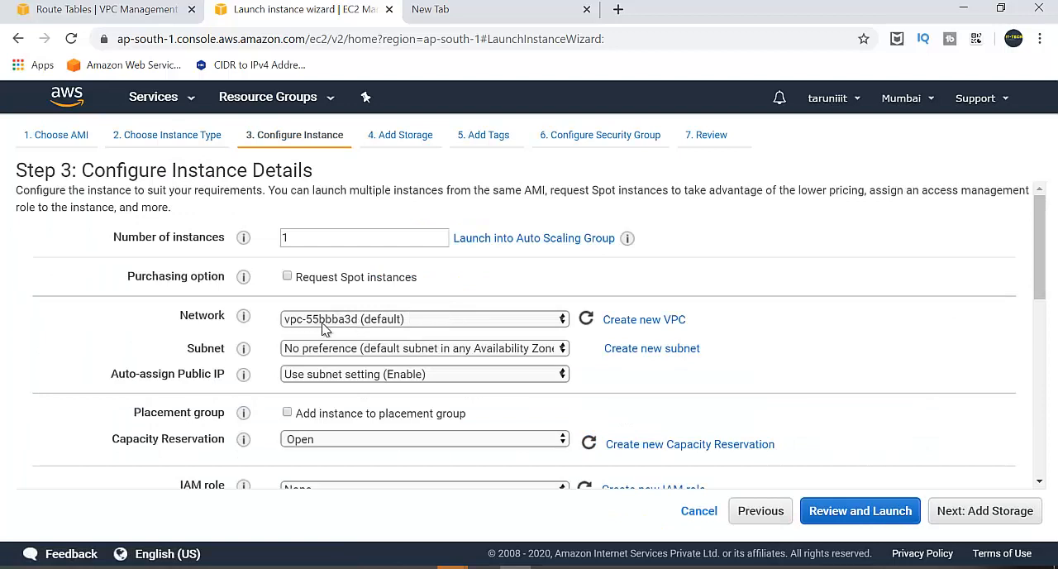
Place the new instance in the myvpc network and its priv-subnet.
click(353, 328)
click(369, 364)
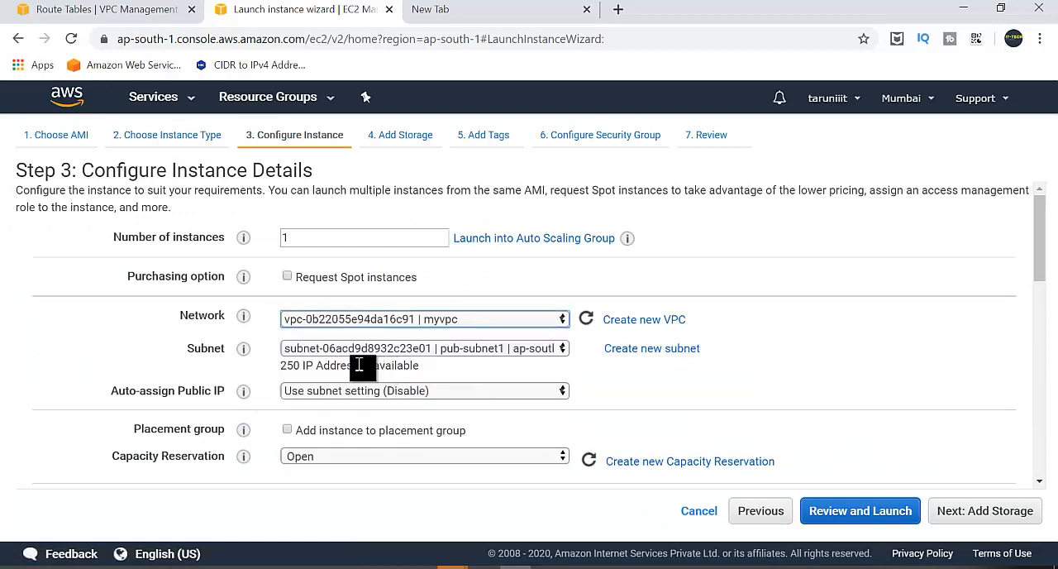
click(403, 354)
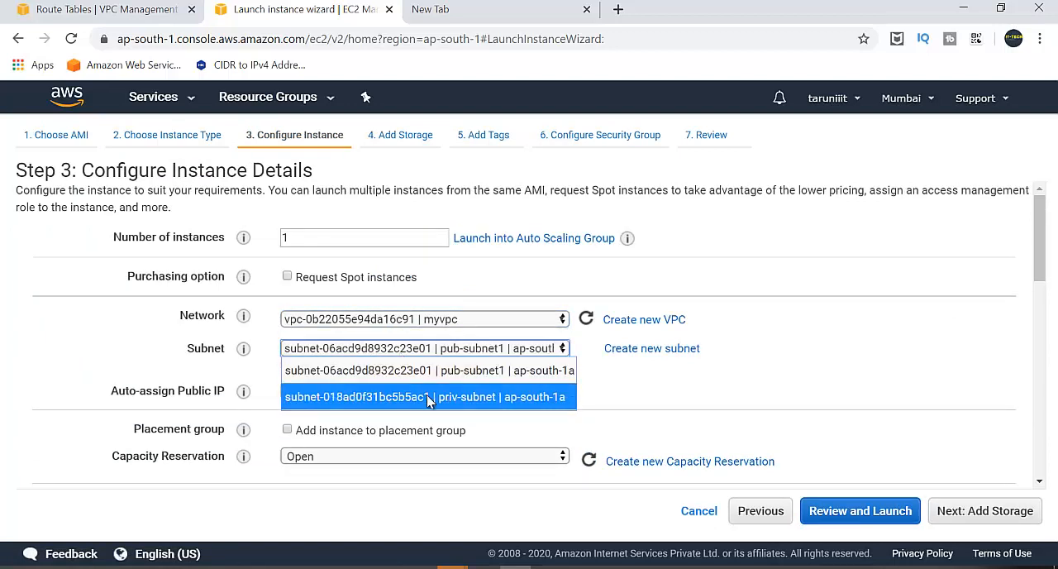
click(420, 394)
Examine the remaining instance details, from the public IP setting to the network interfaces and advanced details.
scroll(669, 420, down, 3)
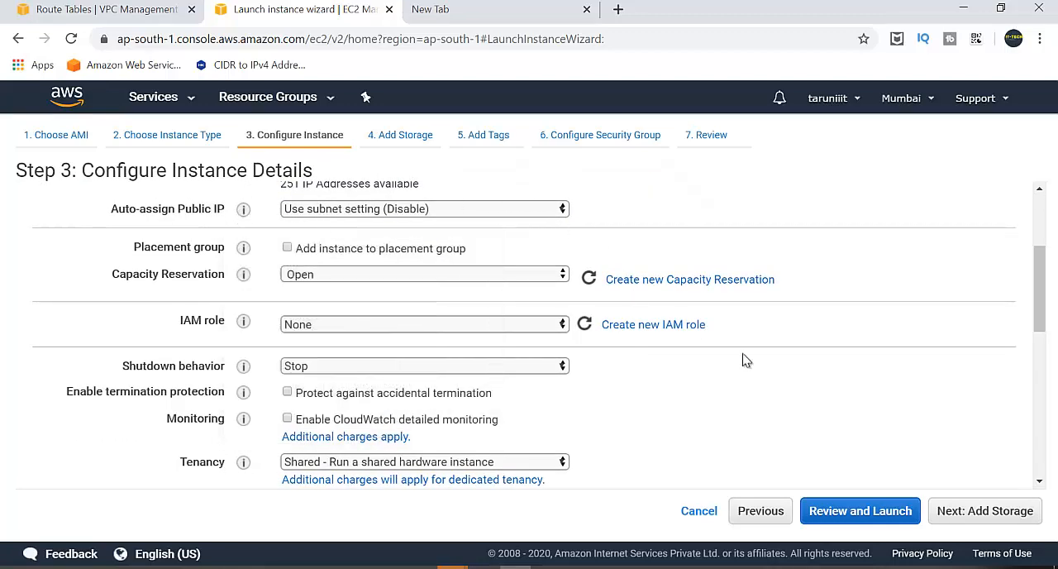
scroll(831, 420, down, 2)
scroll(831, 420, up, 3)
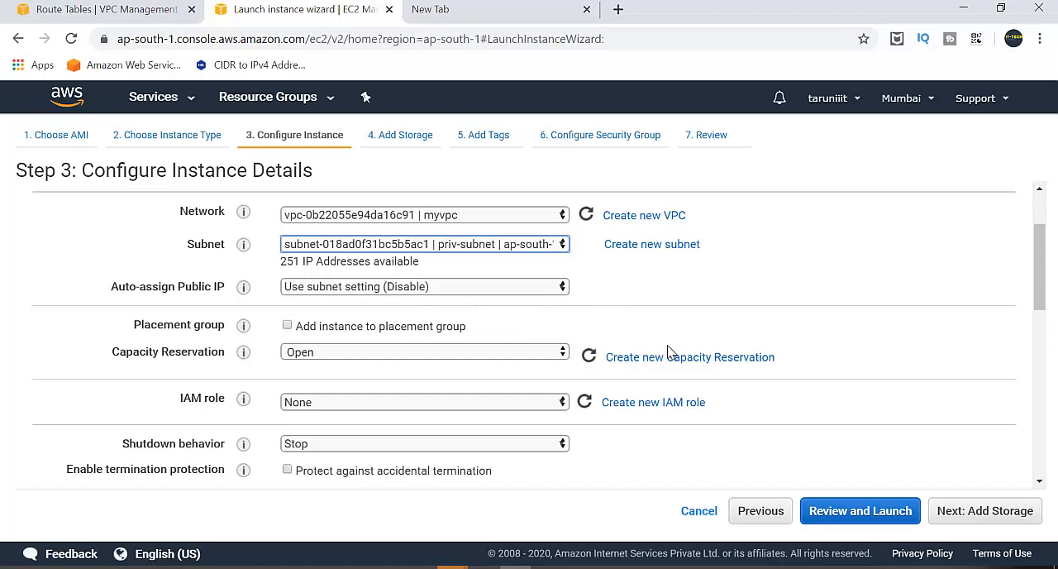
scroll(686, 380, down, 2)
scroll(692, 389, up, 3)
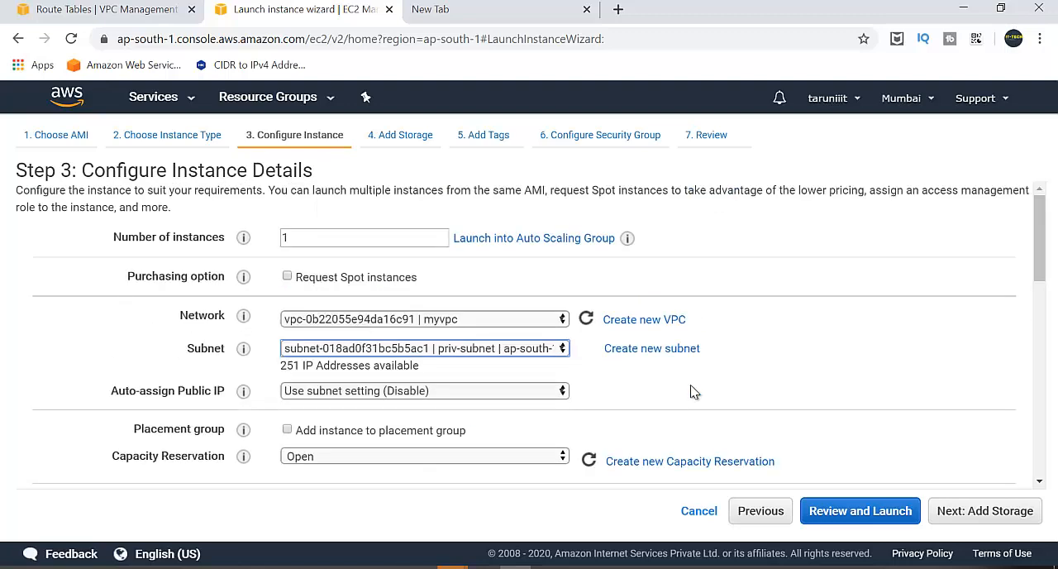
scroll(692, 391, down, 3)
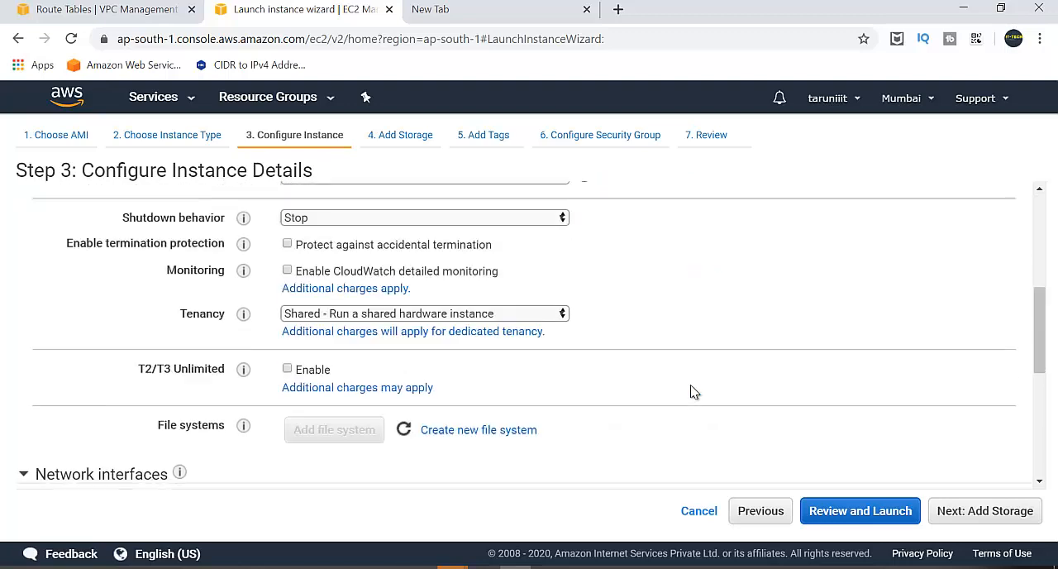
scroll(691, 389, down, 3)
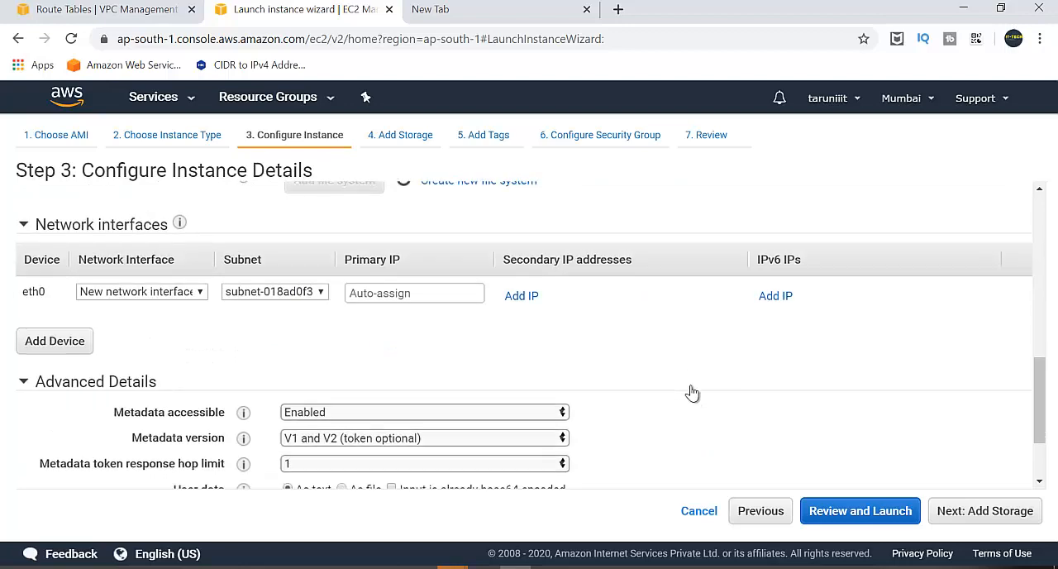
scroll(690, 390, up, 7)
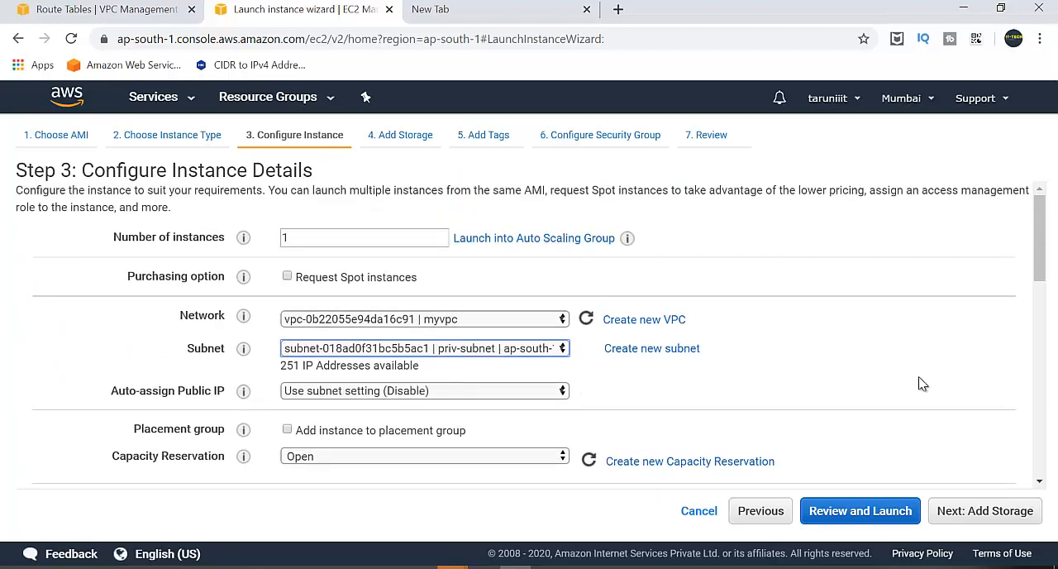
scroll(922, 384, down, 5)
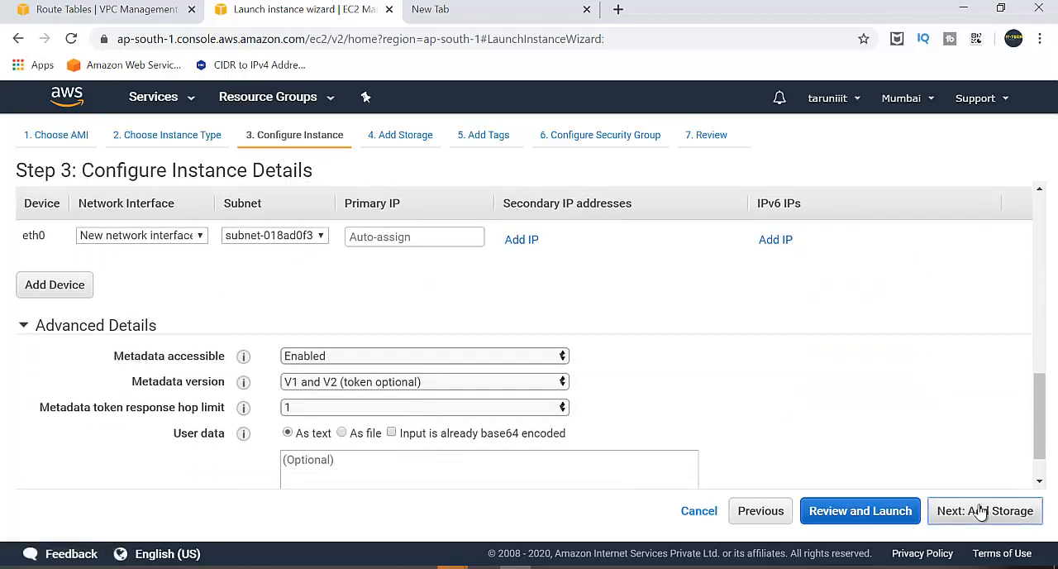
Keep the default storage, add no tags, and assign the existing security group my-pub-instancesl to the instance.
click(981, 511)
click(980, 513)
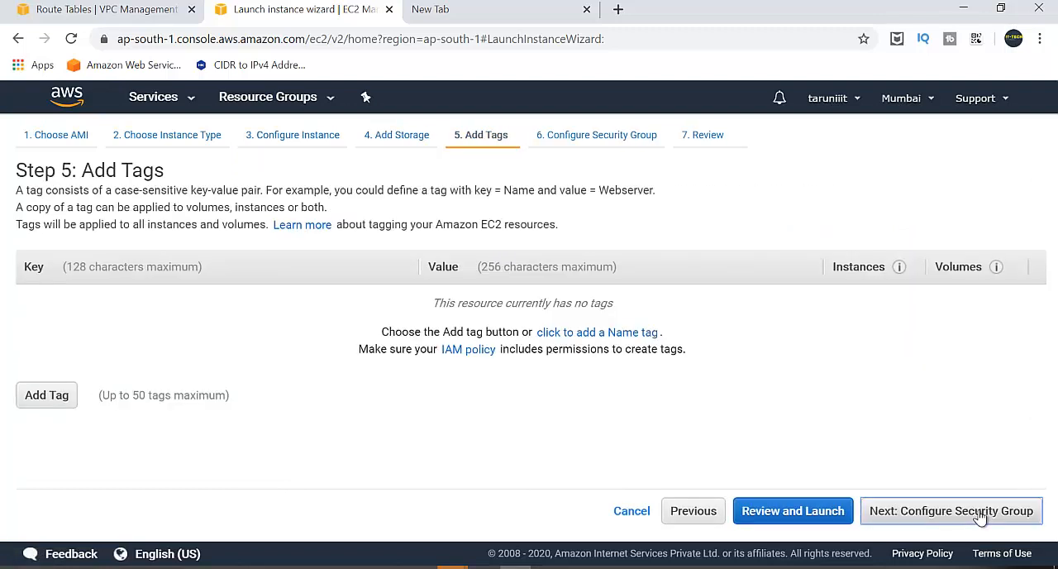
click(981, 513)
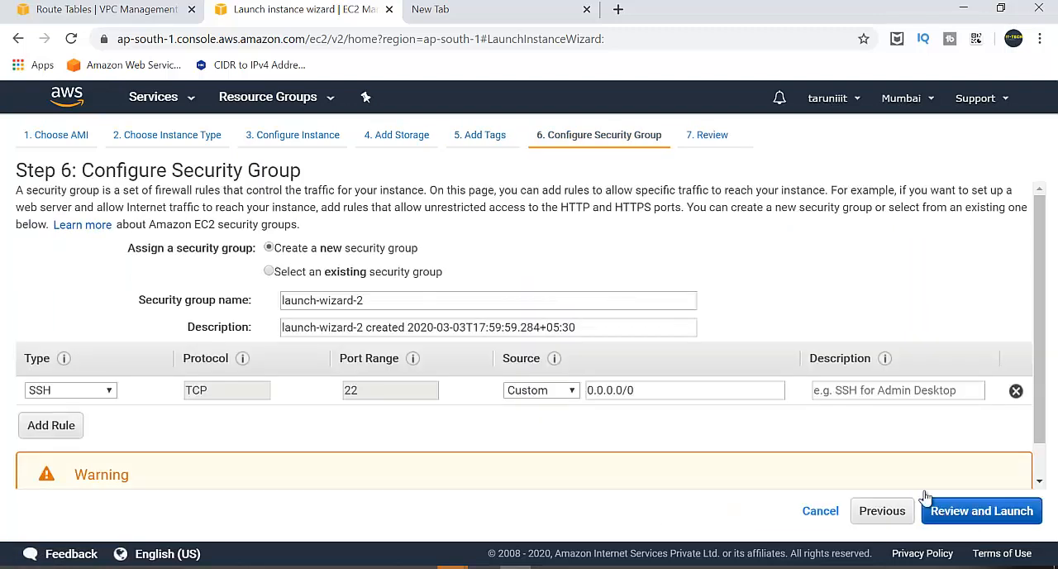
click(291, 278)
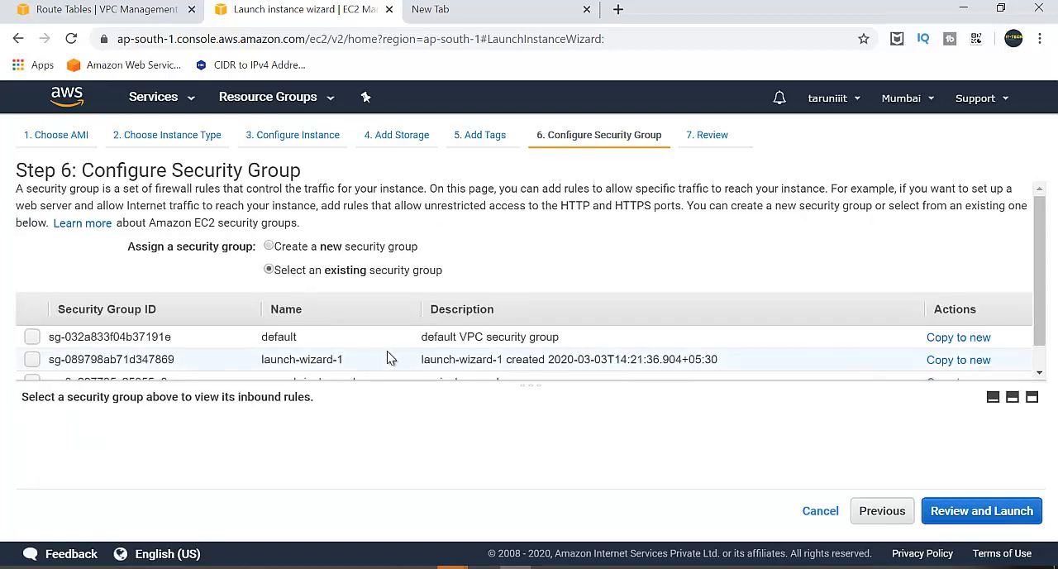
scroll(387, 350, down, 2)
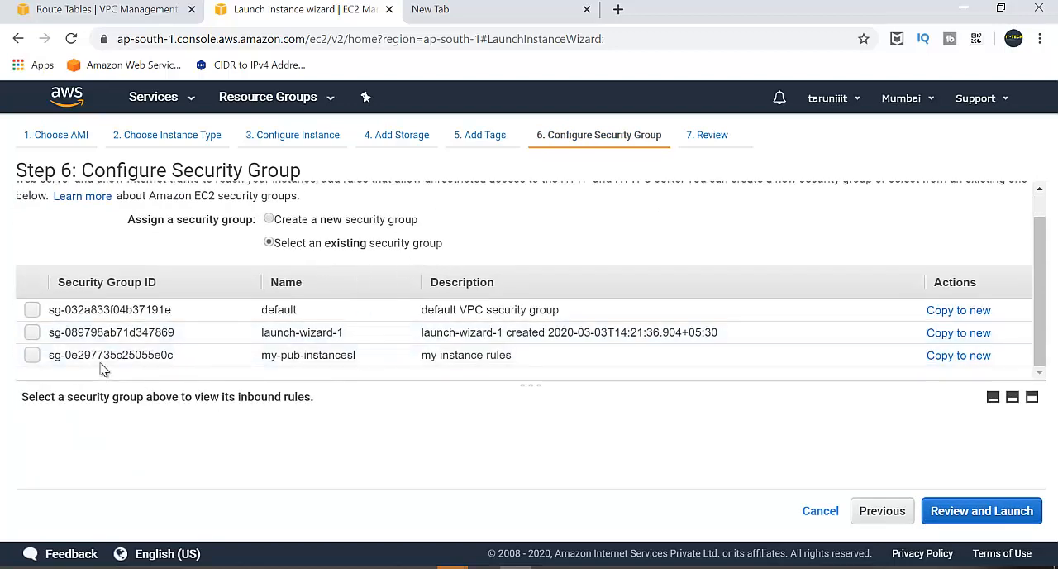
click(182, 357)
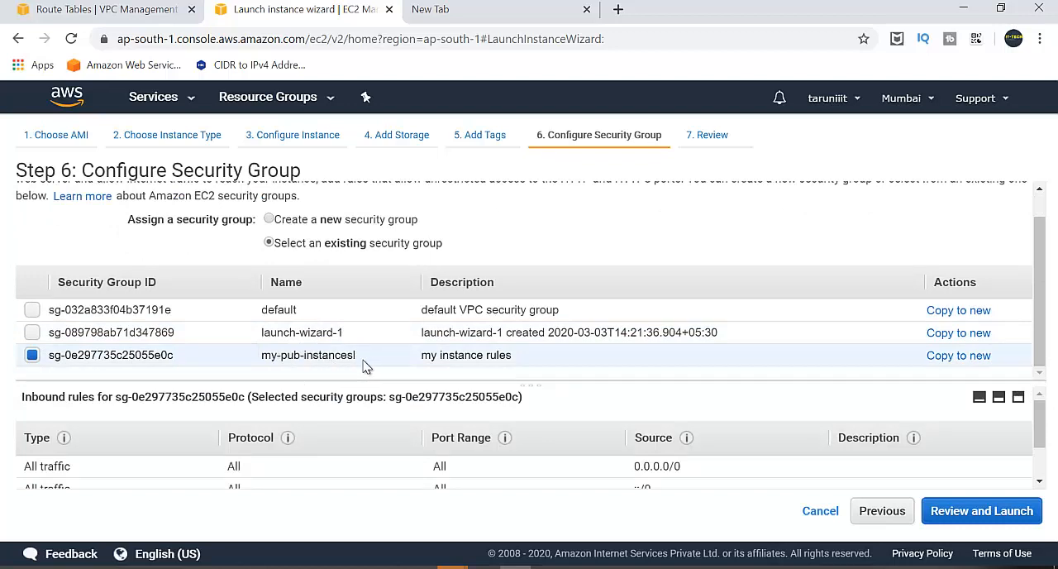
scroll(675, 414, down, 1)
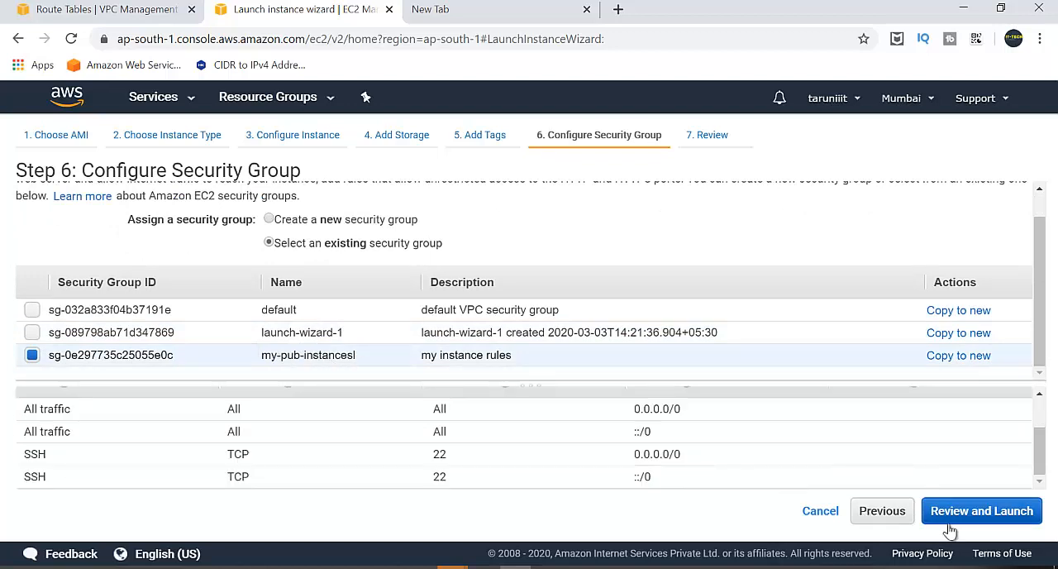
Launch the instance with the existing key pair mylinux-key, acknowledging access to its private key file.
click(977, 516)
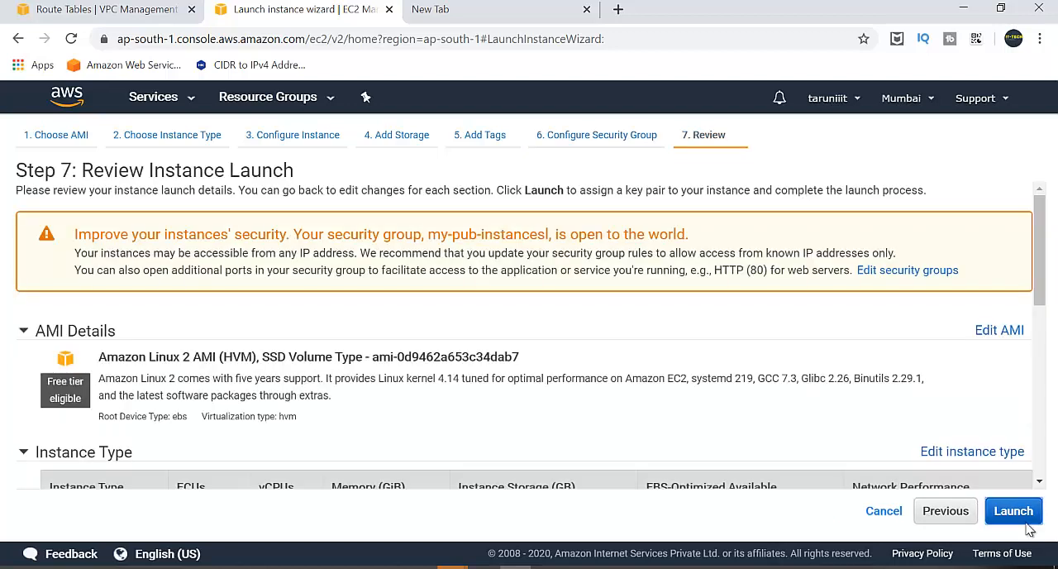
click(1013, 511)
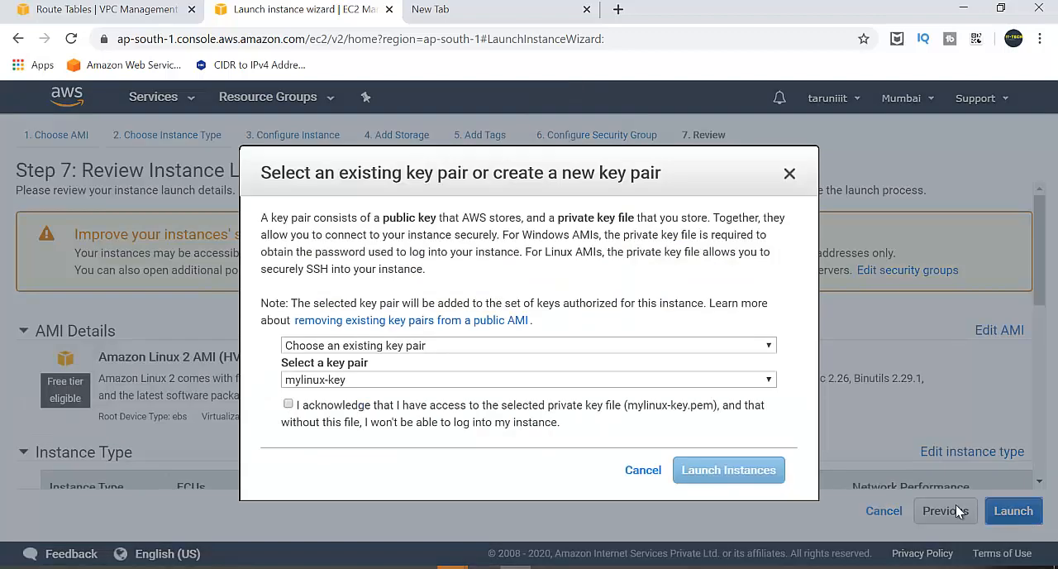
click(324, 347)
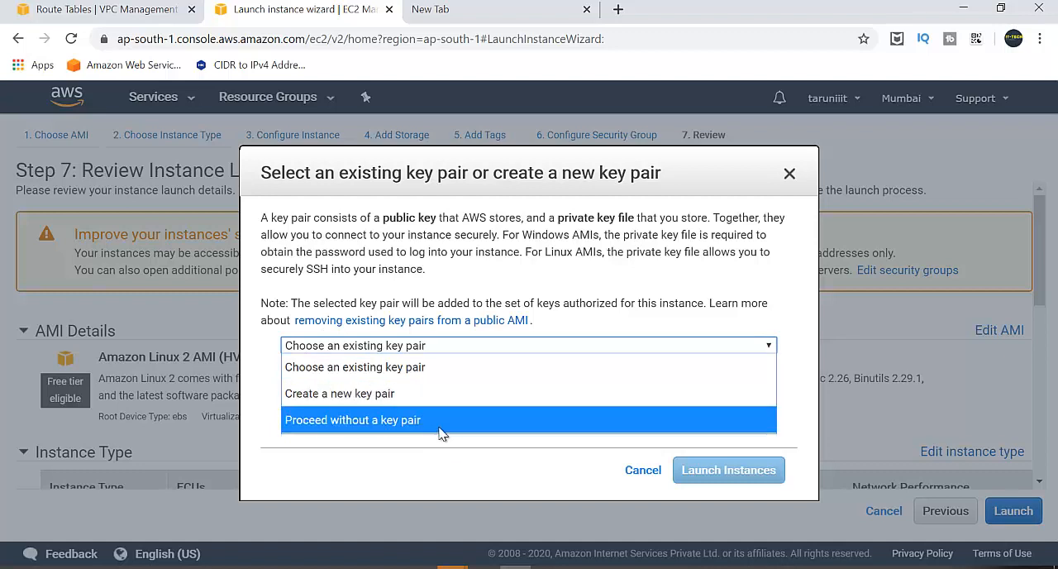
click(432, 346)
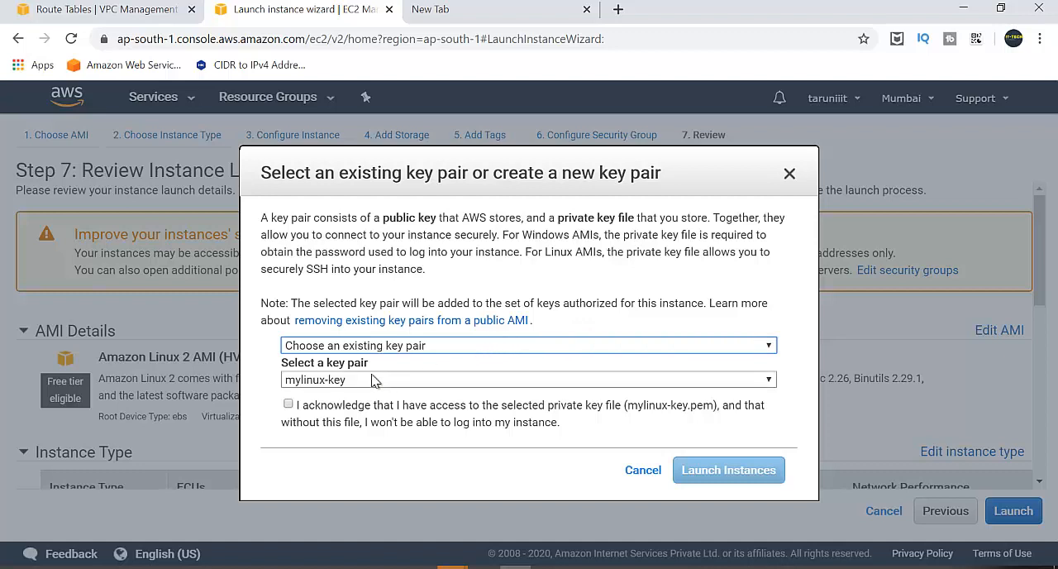
click(289, 404)
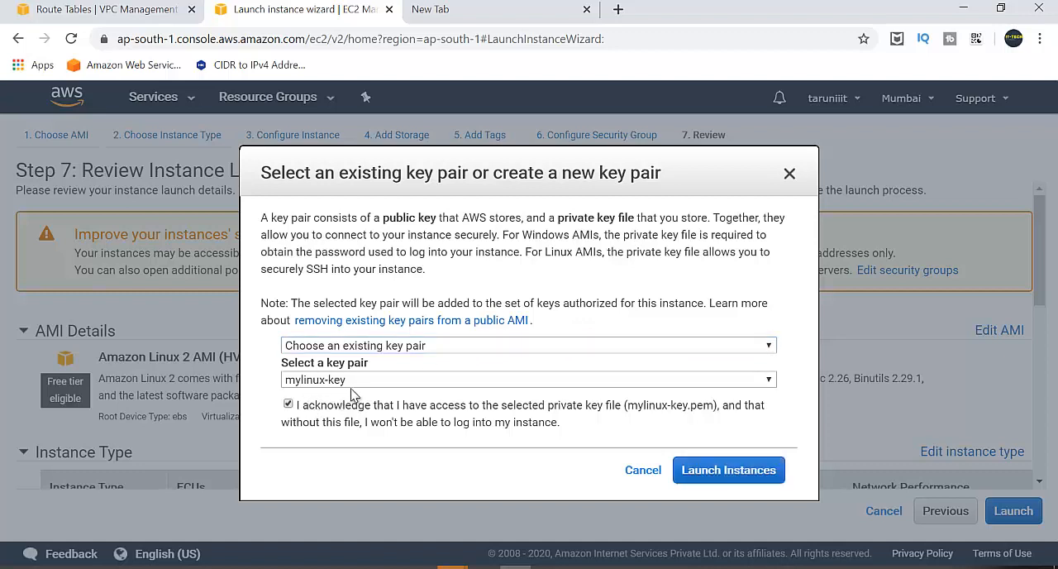
click(453, 347)
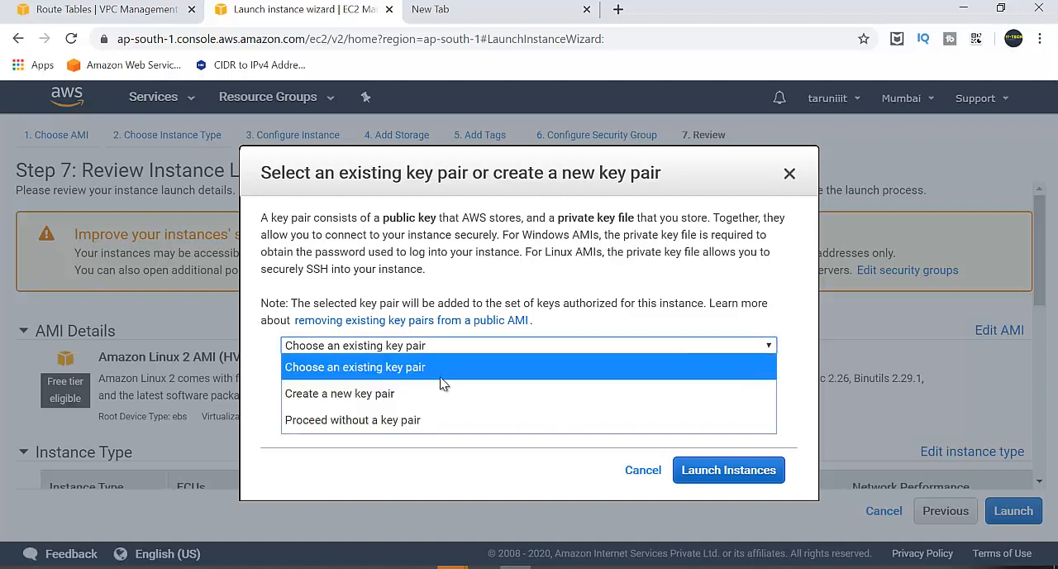
click(638, 330)
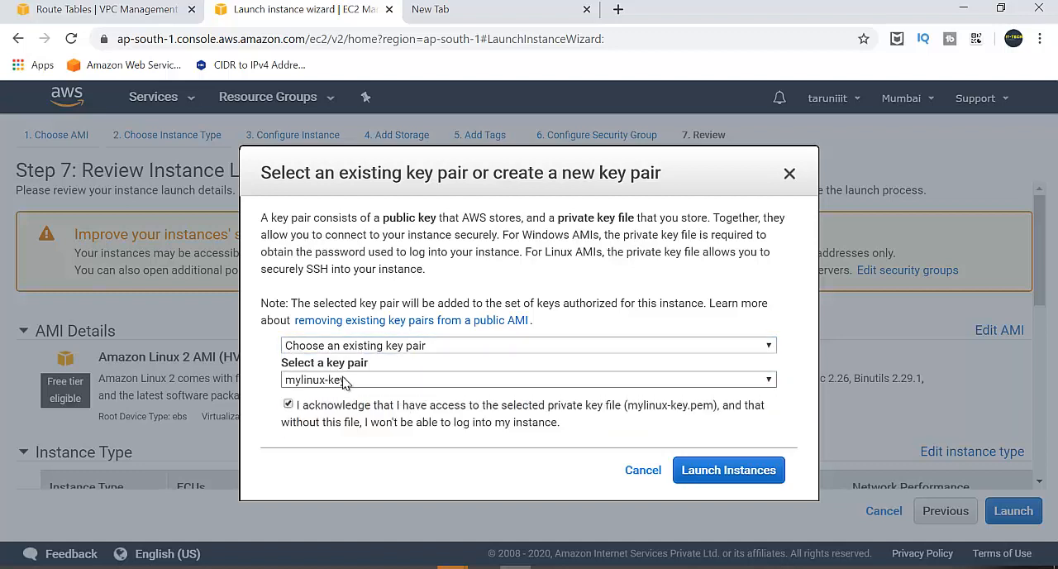
click(732, 472)
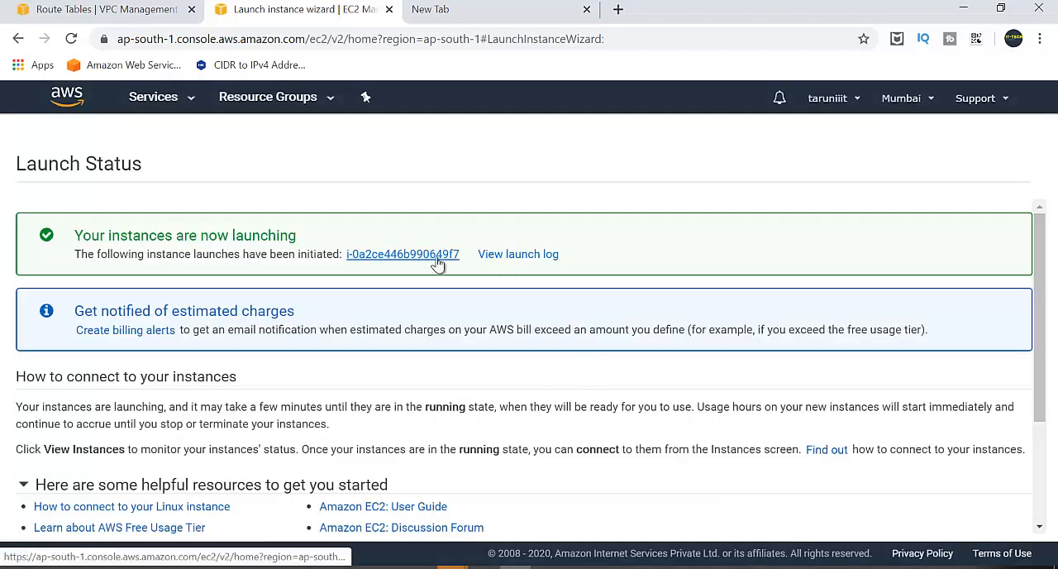
Open the launched instance in the instances list and remove the instance ID search filter.
click(438, 258)
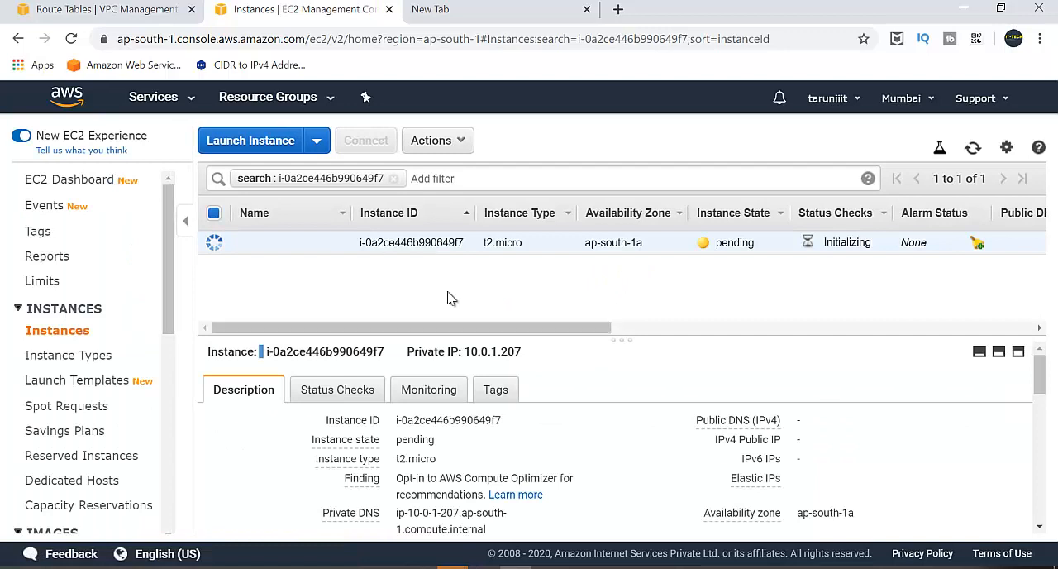
click(393, 179)
click(394, 179)
Try to filter the instances list by the keyword running, and remove that filter.
text(runn)
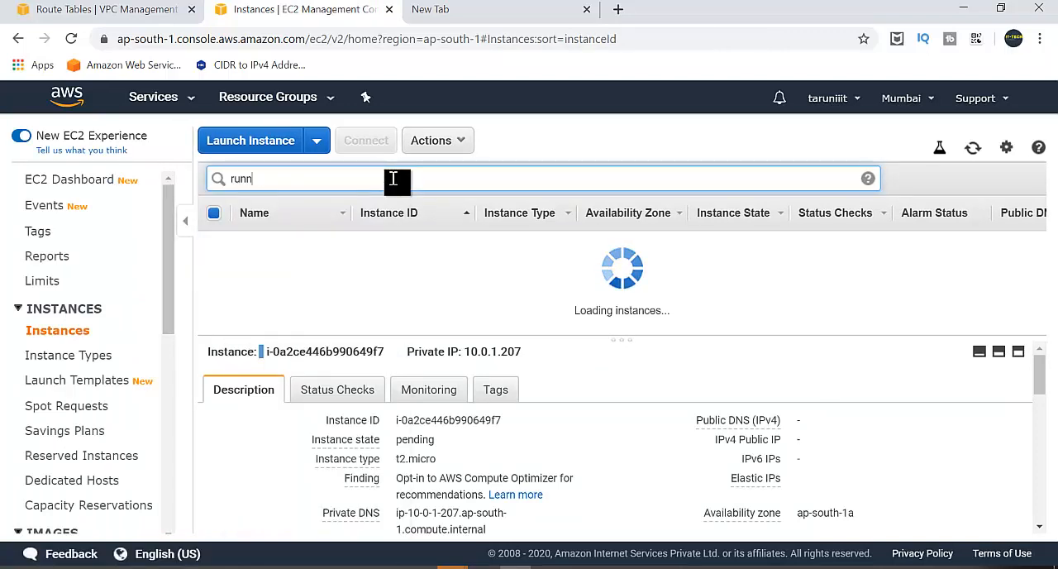
text(ing)
key(Return)
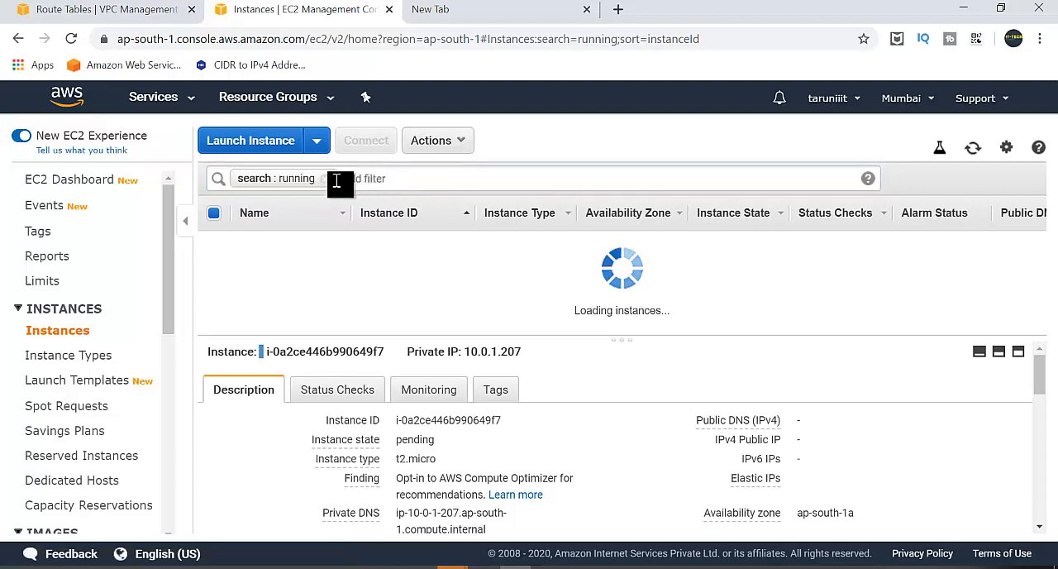
click(324, 180)
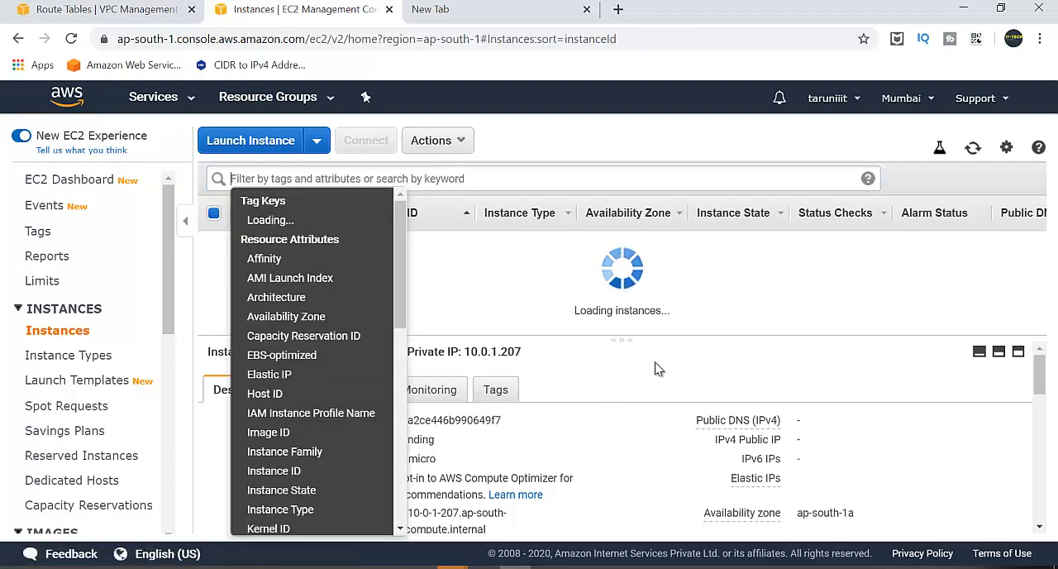
click(655, 368)
Enlarge the instances list area and reload the page to refresh all instances.
drag(633, 340, 645, 390)
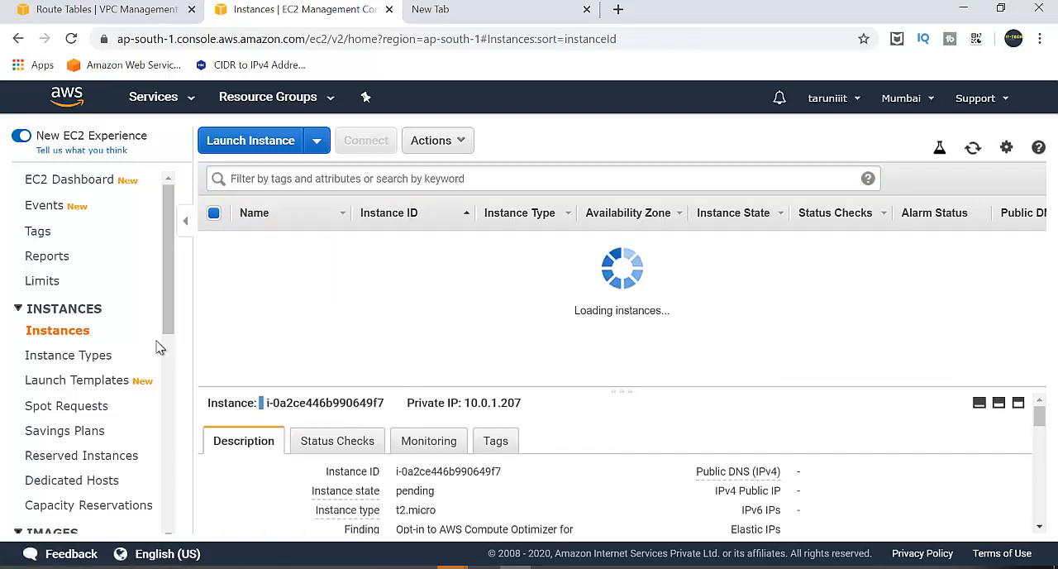
click(71, 39)
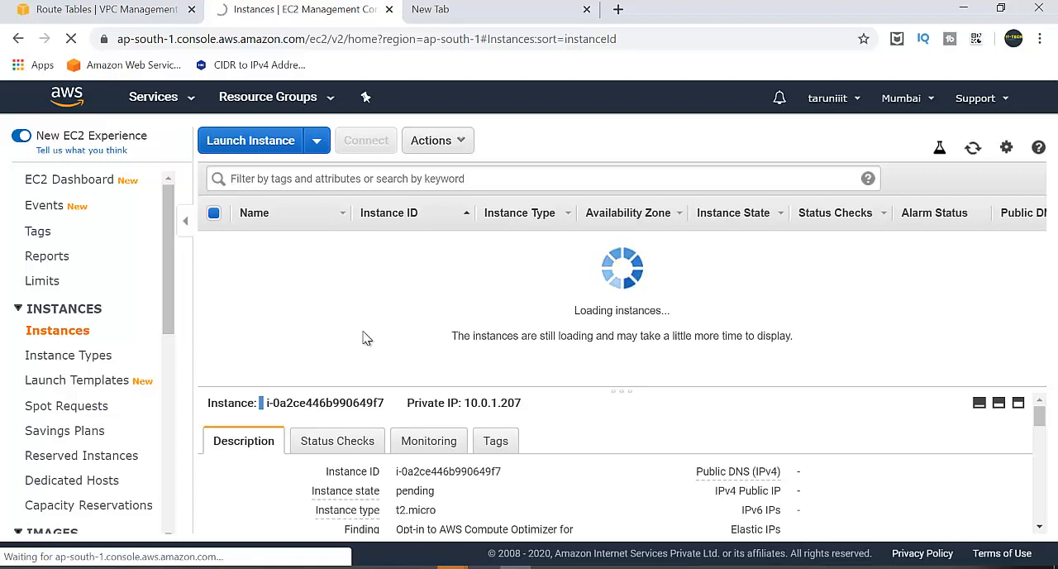
click(501, 23)
click(337, 22)
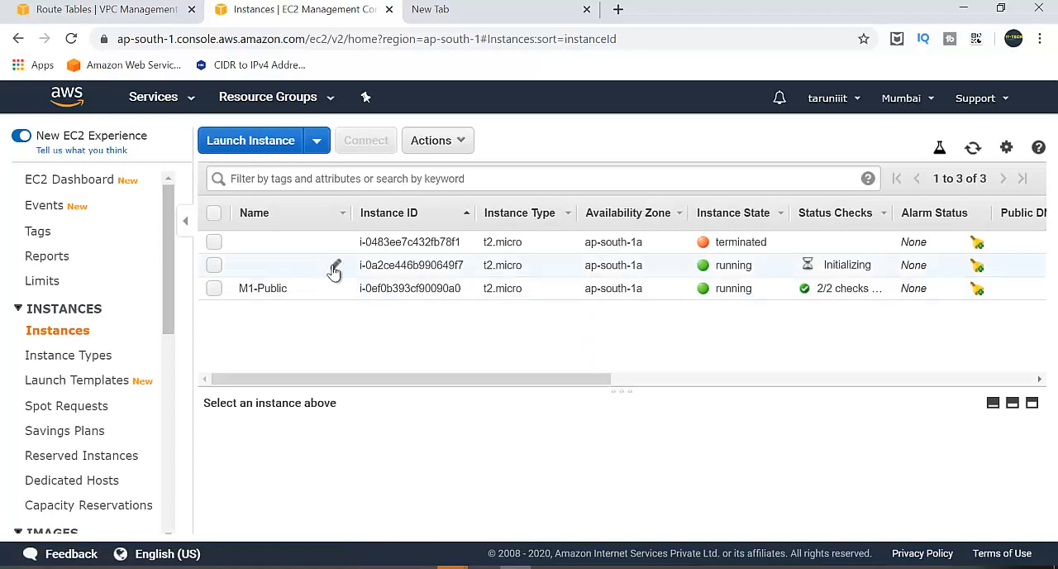
Name the newly launched, unnamed running instance R1-Priv.
click(335, 267)
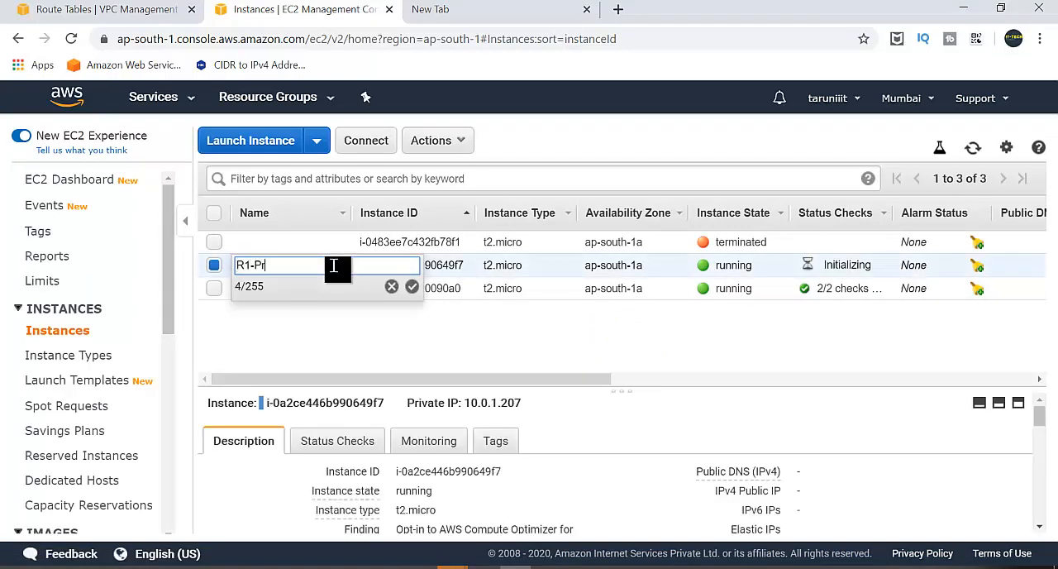
text(R1-Priva)
key(BackSpace)
key(Return)
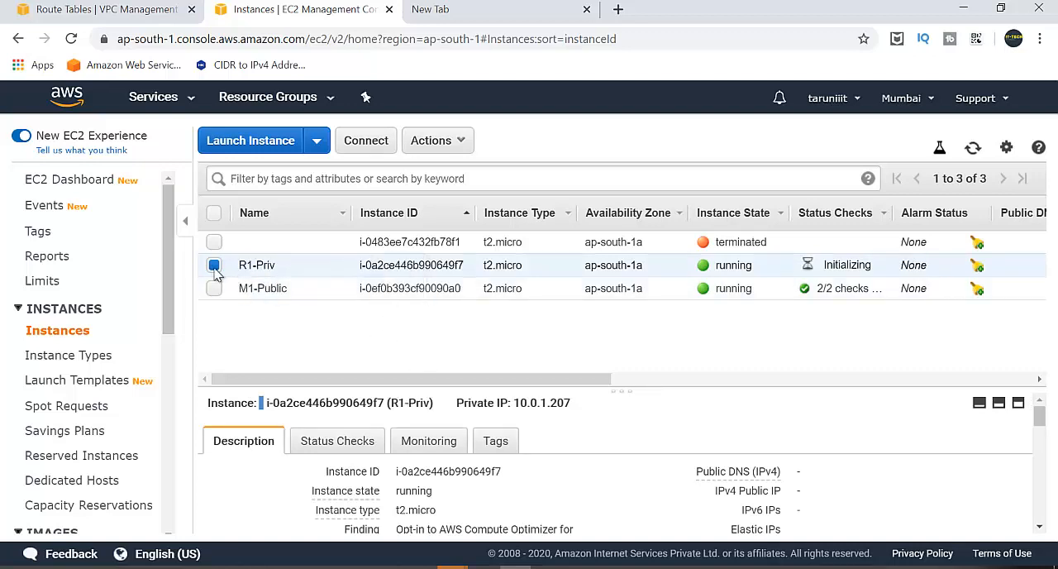
Check the R1-Priv instance in the list, and switch to the network diagram d.png in Paint.
click(215, 267)
click(252, 270)
click(541, 565)
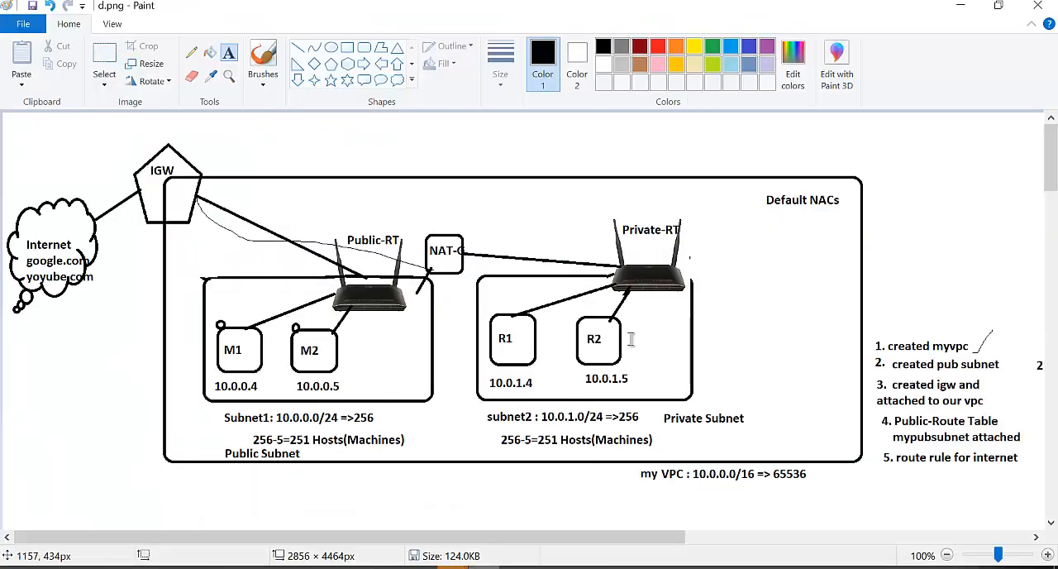
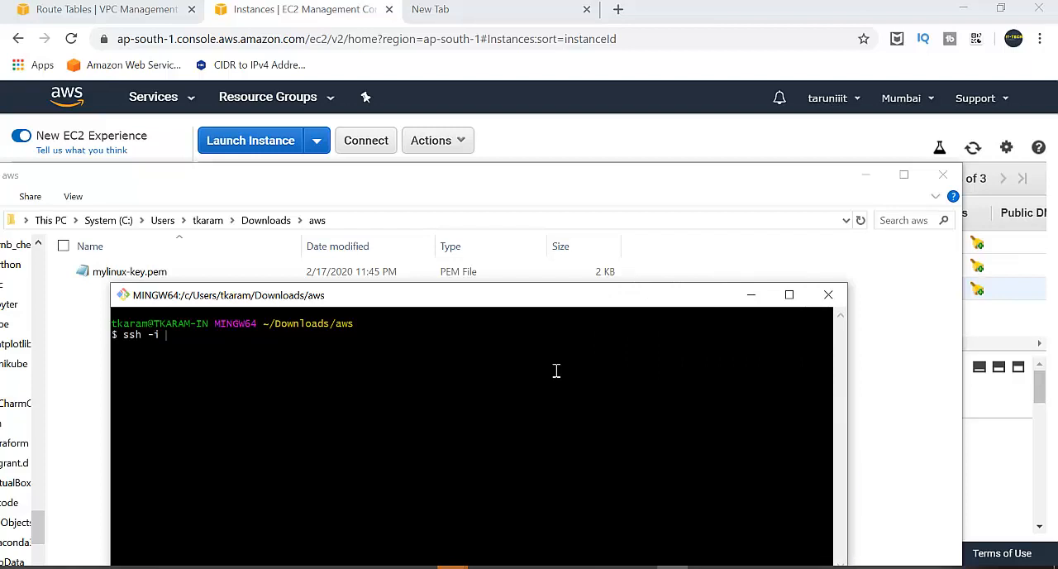
text(mylinux)
key(Tab)
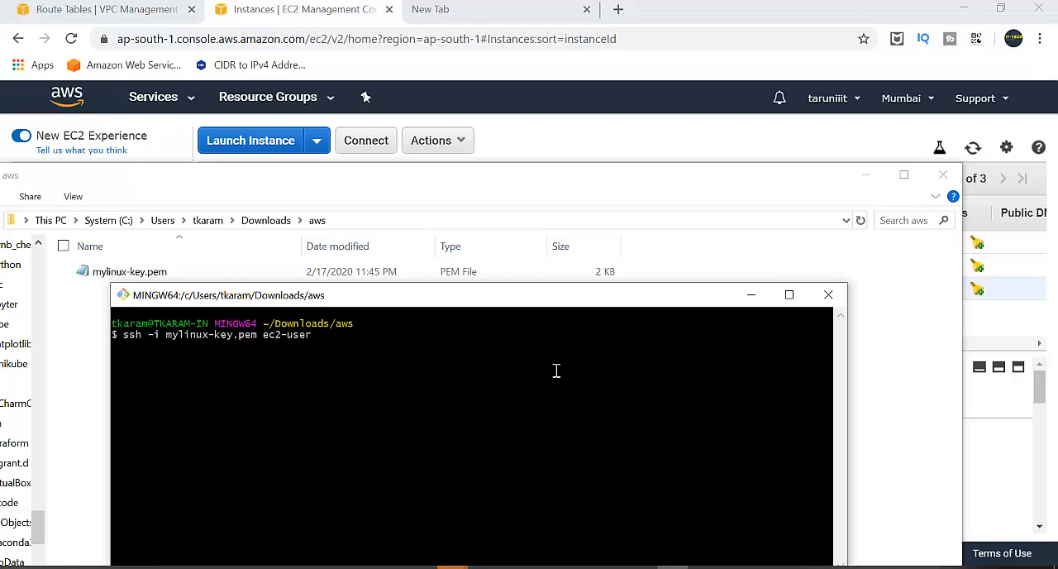
right_click(565, 372)
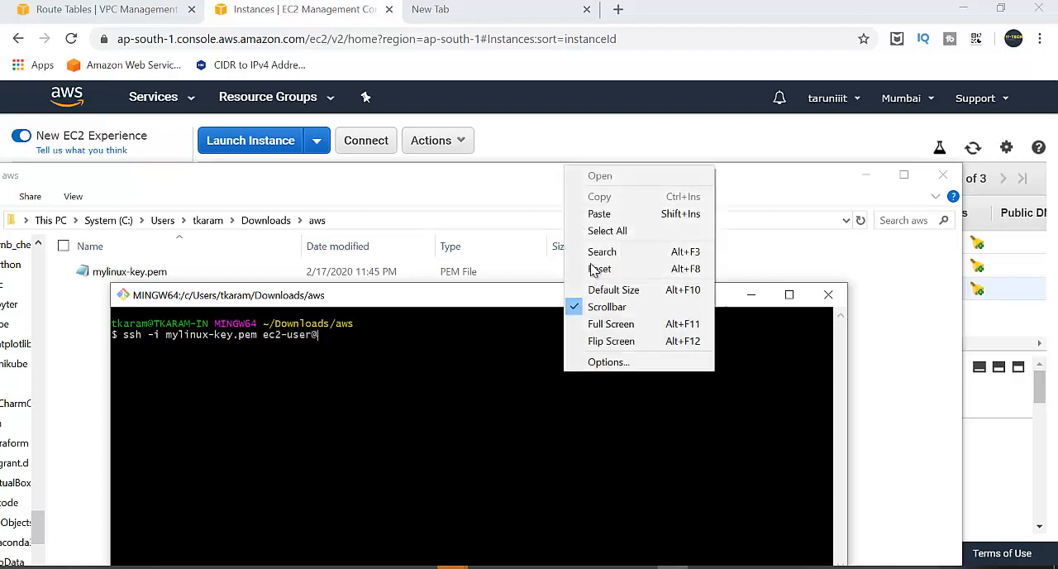
click(593, 212)
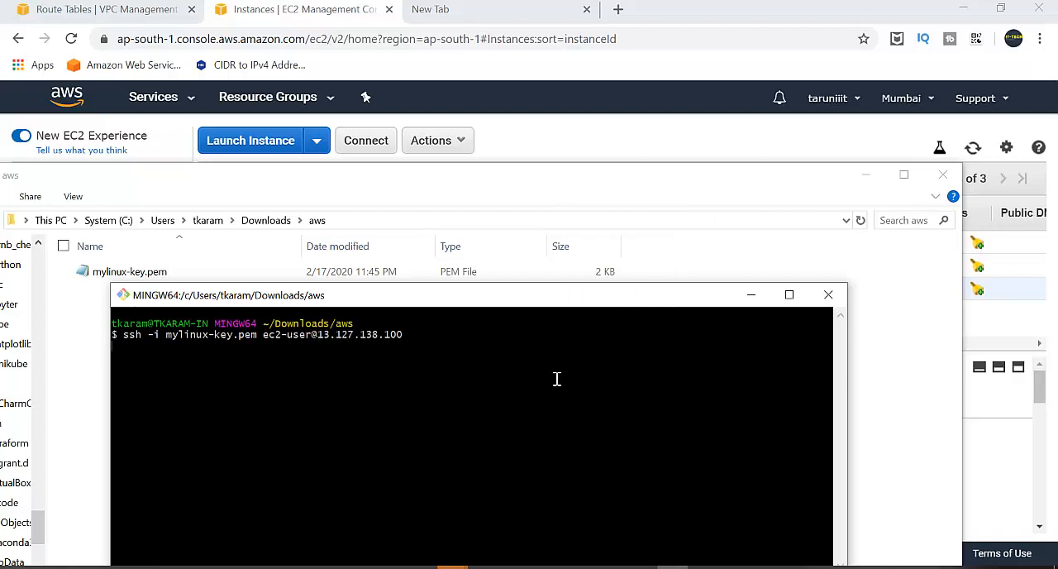
key(Return)
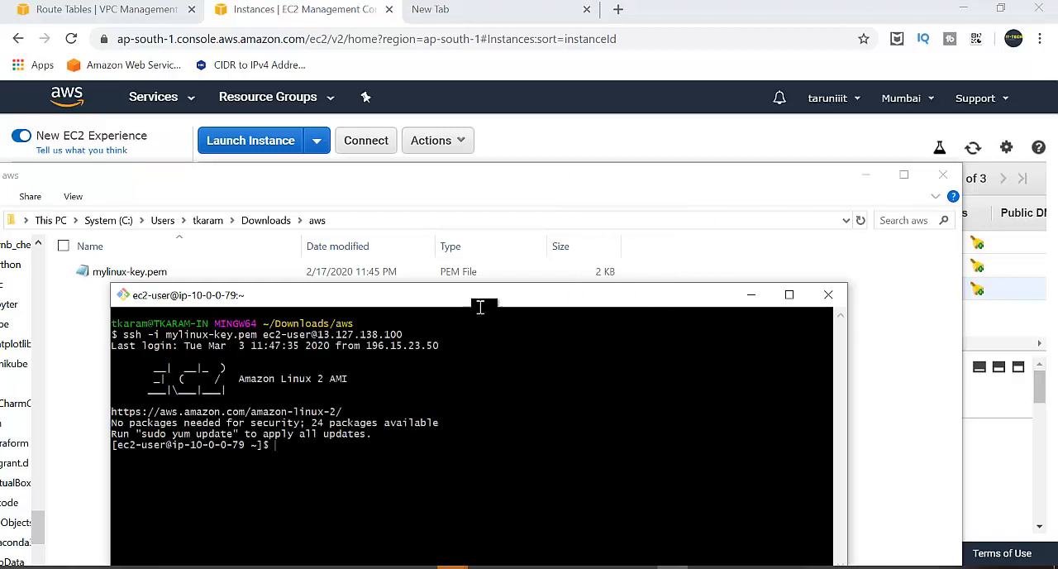
drag(460, 296, 461, 157)
click(860, 191)
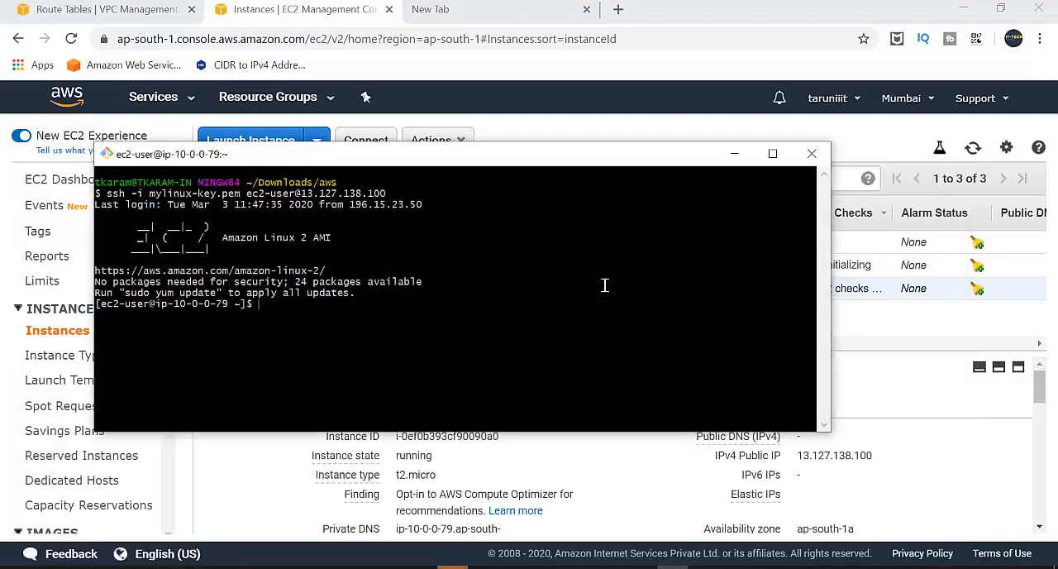
Return to the EC2 instances list, refresh it and check the status and details of R1-Priv.
click(910, 397)
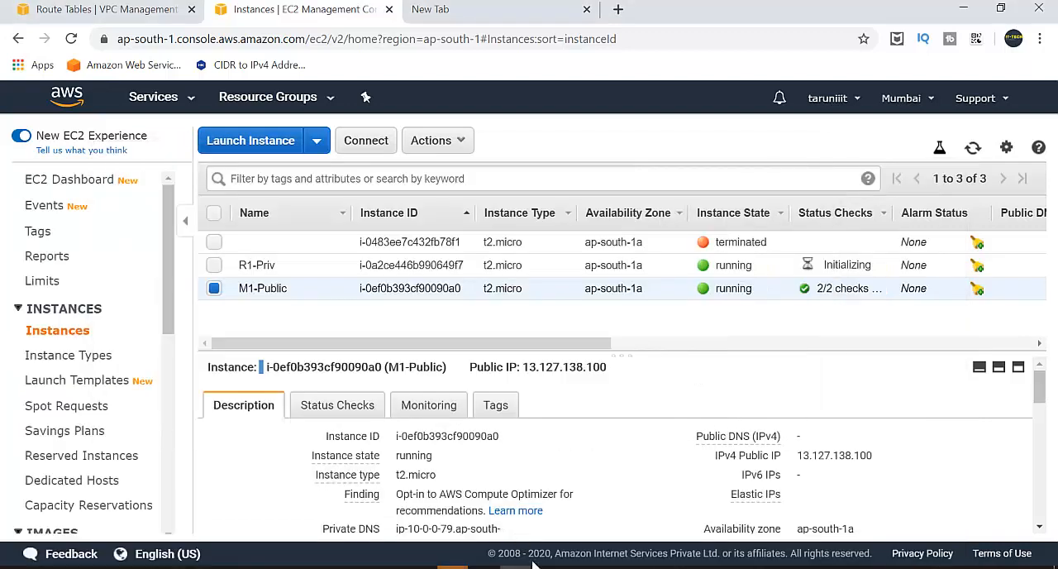
click(974, 150)
click(973, 149)
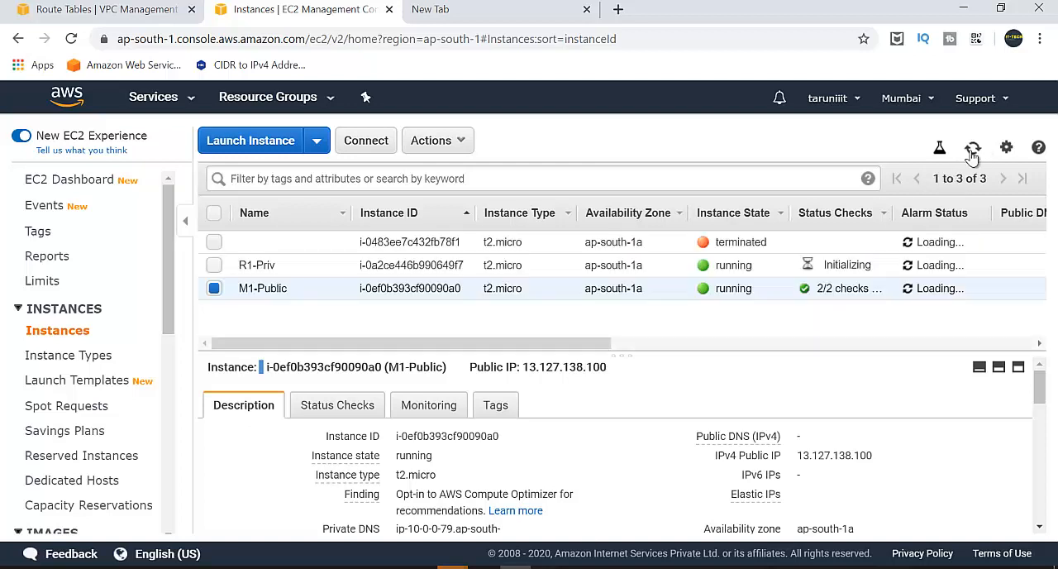
click(215, 289)
click(214, 266)
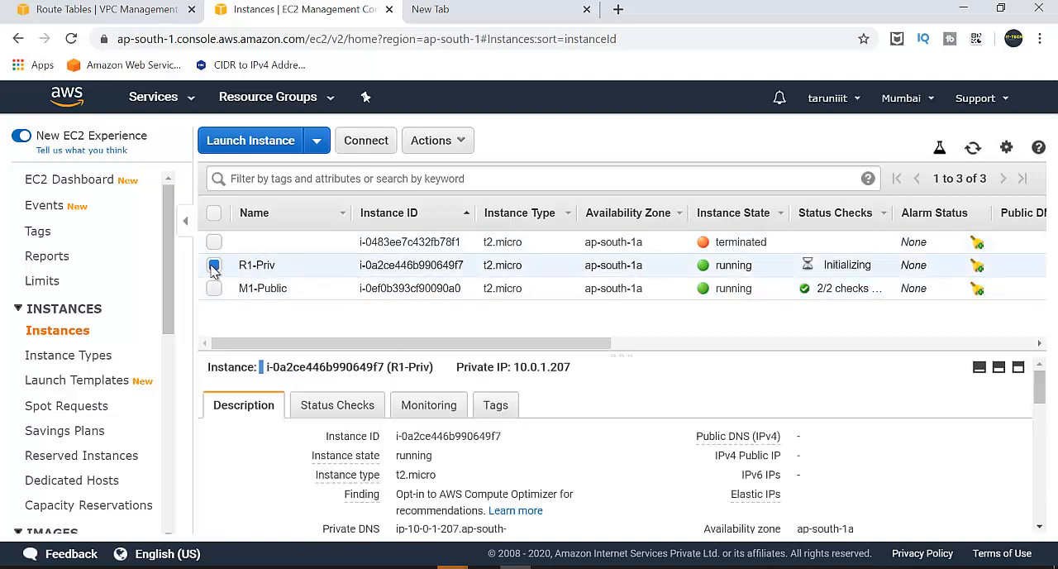
click(214, 266)
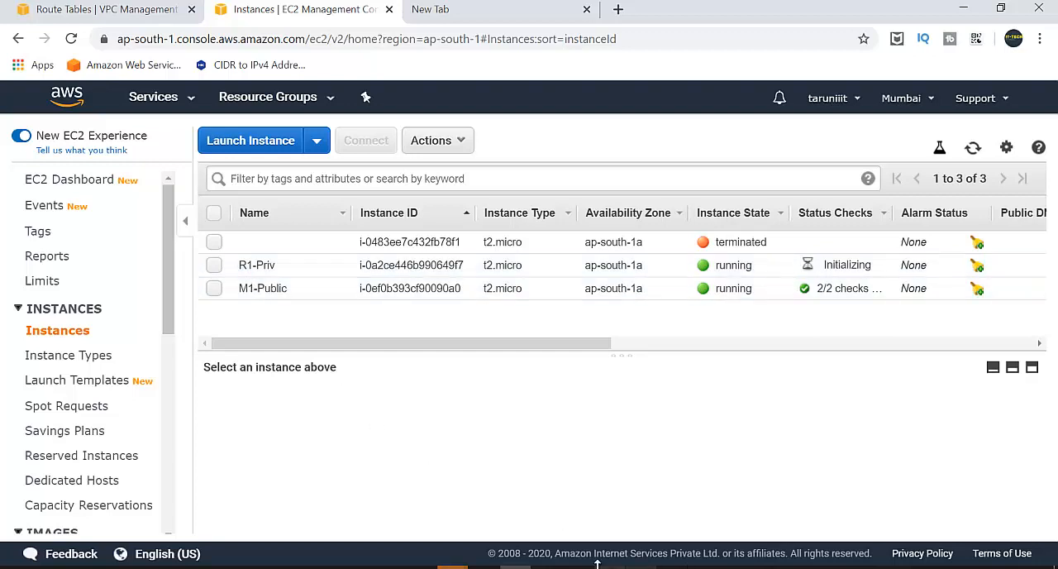
Copy the entire private key text from mylinux-key.pem in the aws downloads folder, and return to the SSH terminal.
click(172, 566)
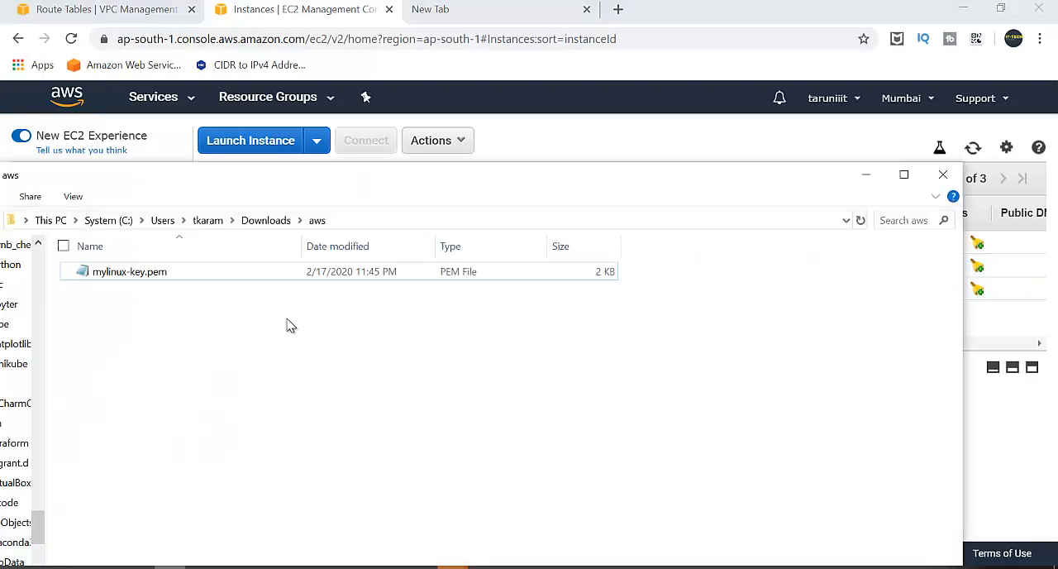
double_click(266, 275)
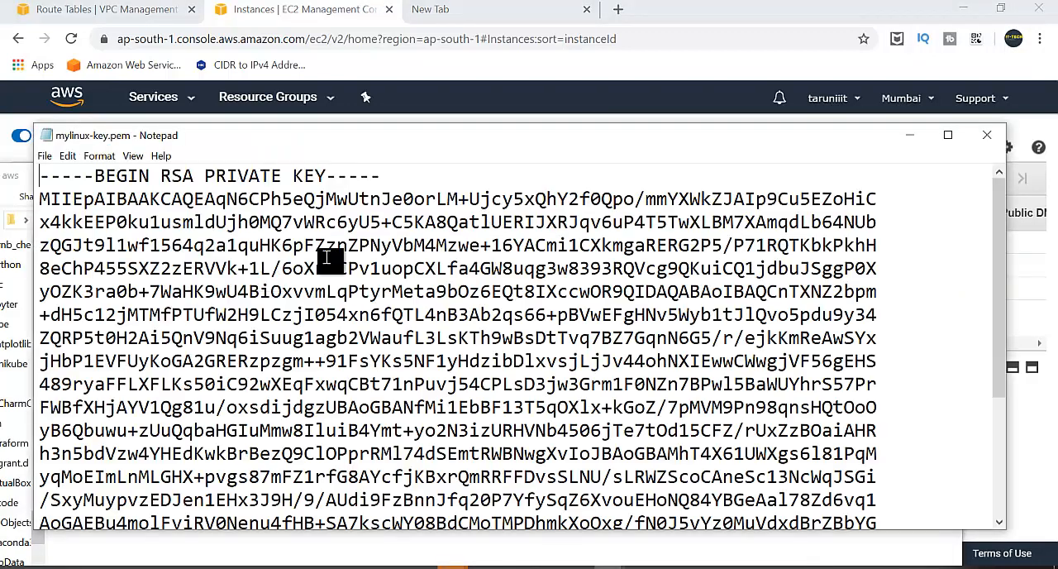
drag(40, 176, 738, 555)
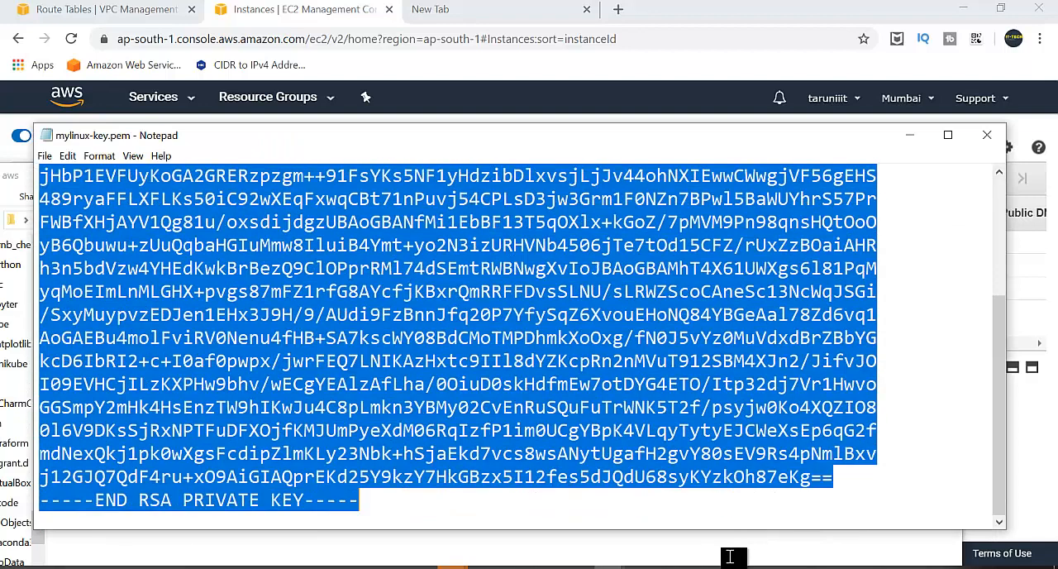
right_click(357, 498)
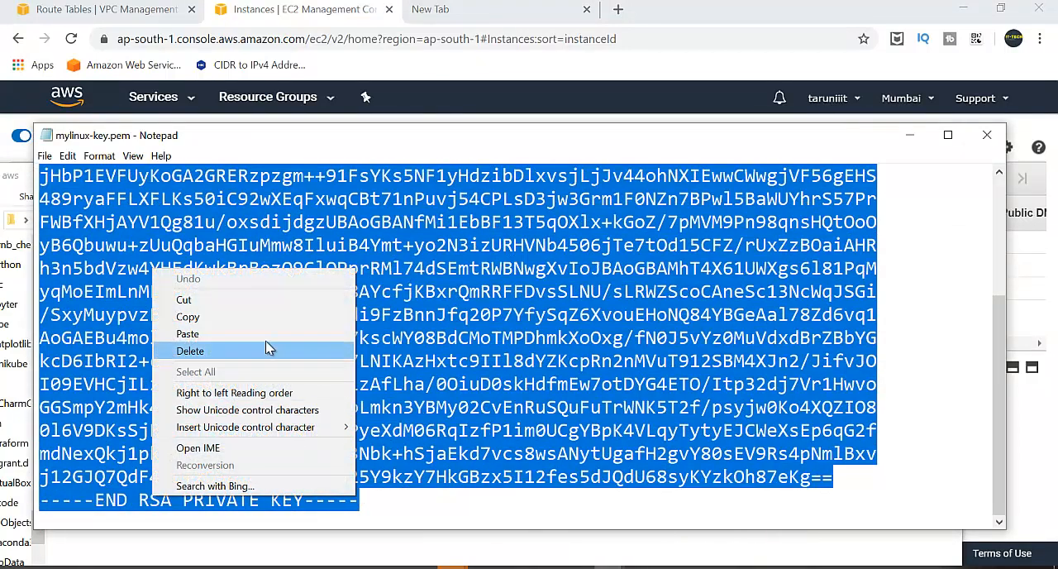
click(260, 317)
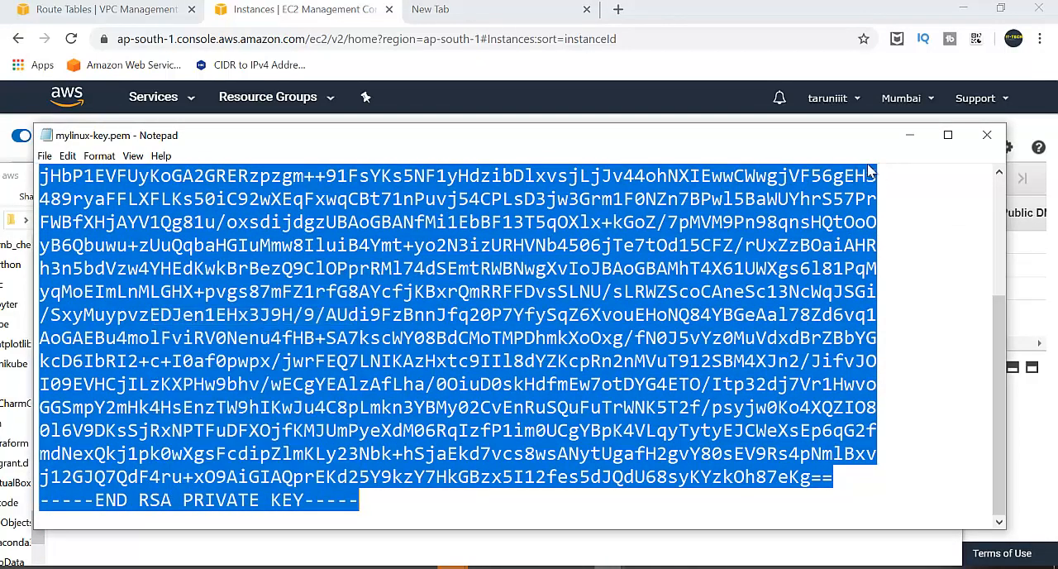
click(925, 144)
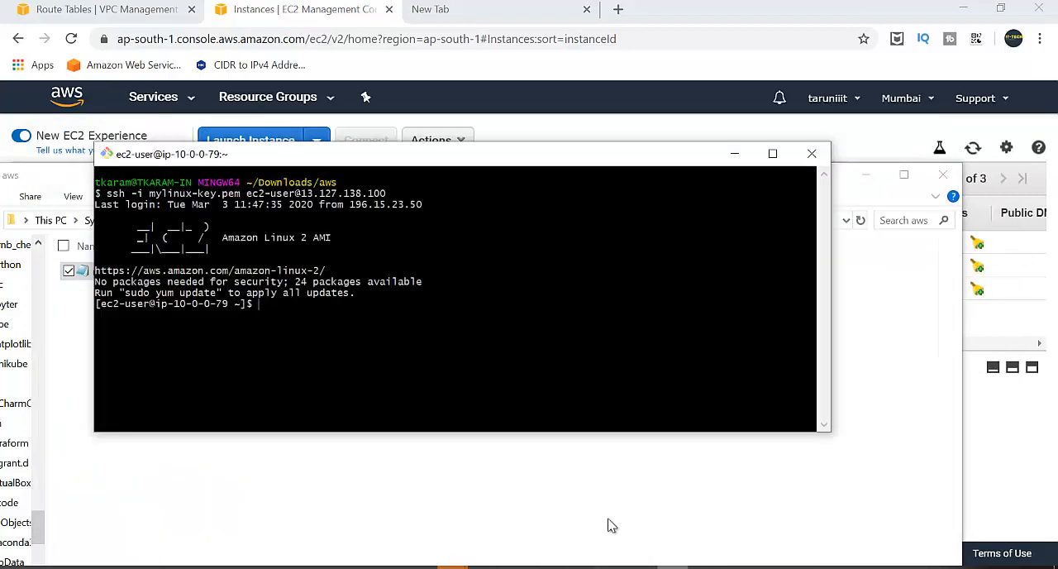
text(s)
key(Return)
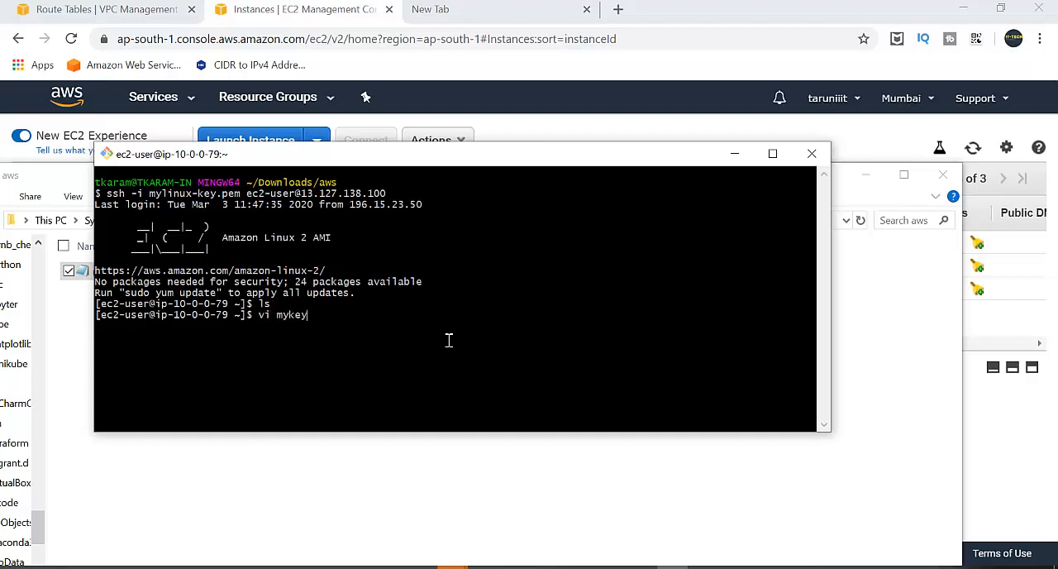
text(vi mykey.pem)
key(Return)
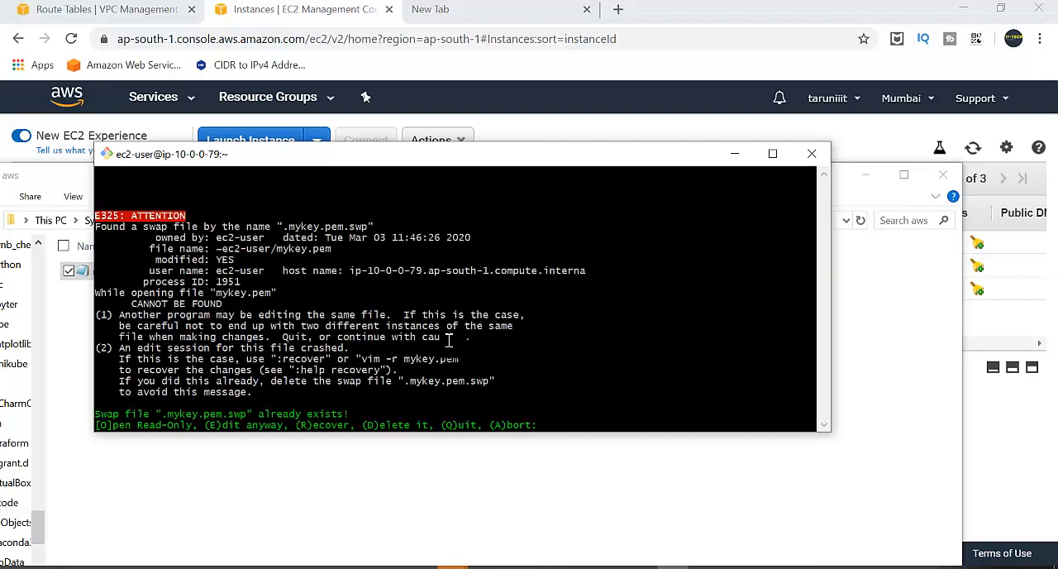
text(e:q)
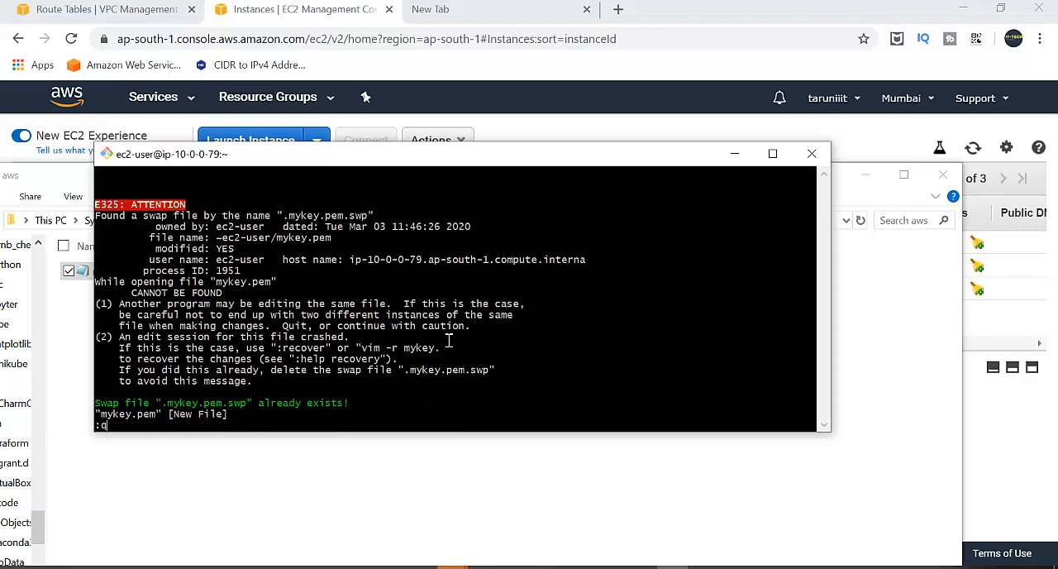
key(Return)
text(clear)
key(Return)
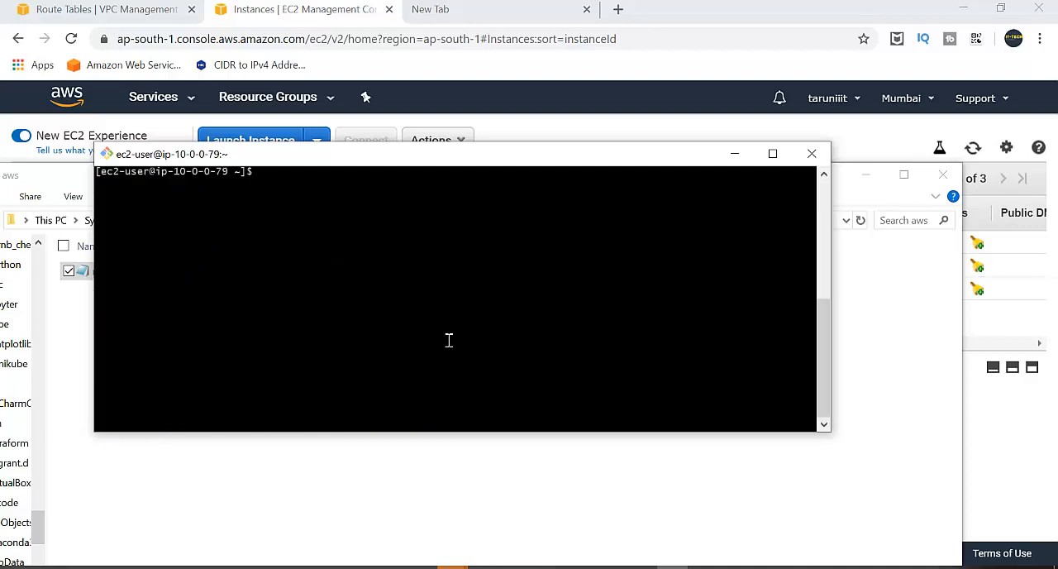
Create the file abc.pem with vi on M1-Public, paste the copied private key into it and save.
text(vi abc.pem)
key(Return)
key(i)
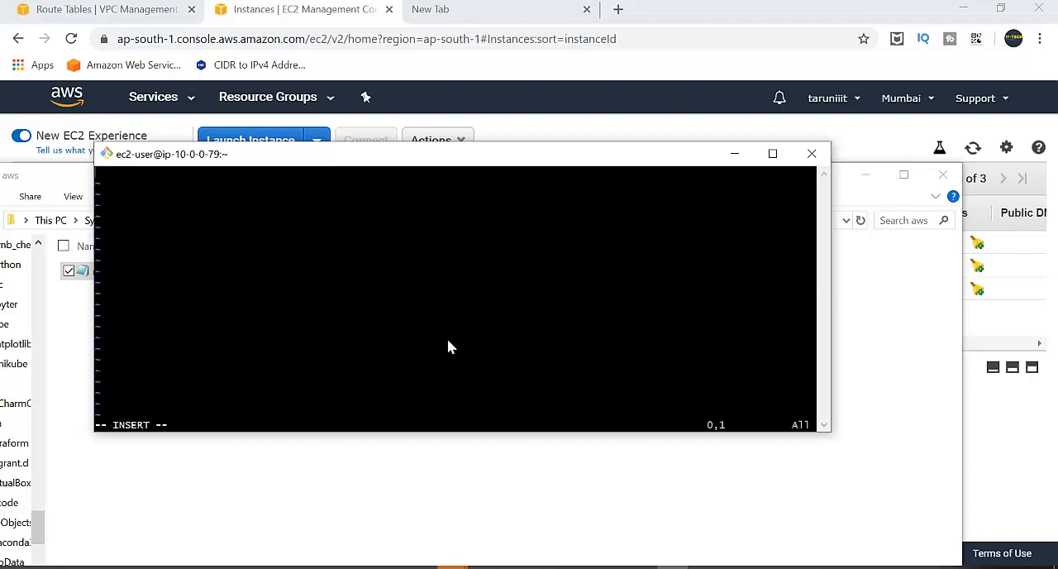
right_click(449, 340)
click(490, 388)
key(Escape)
text(:w)
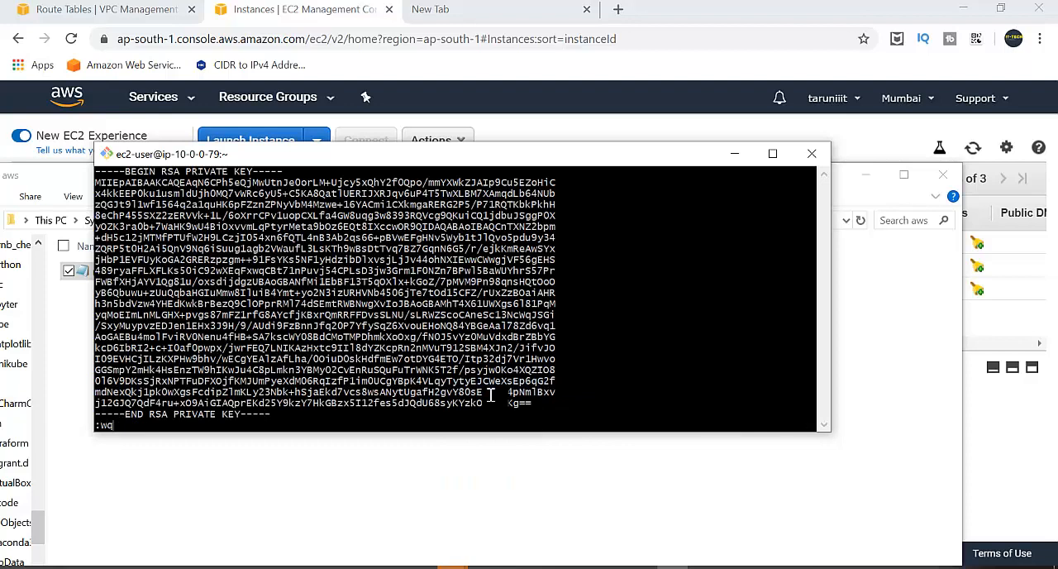
text(q)
key(Return)
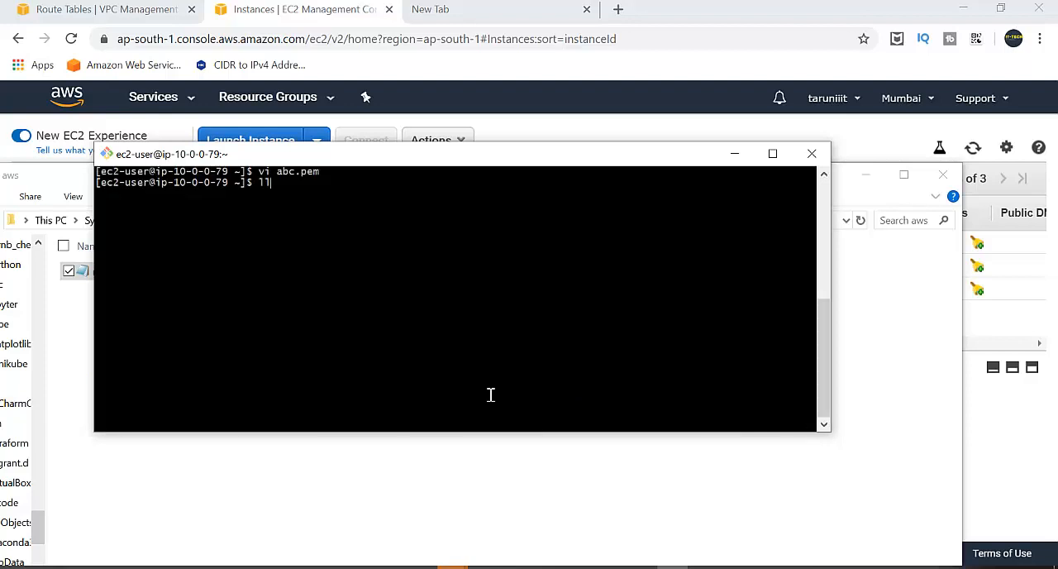
Set the permissions of abc.pem to 600, and list the home directory in a cleared terminal.
text(ll)
key(Return)
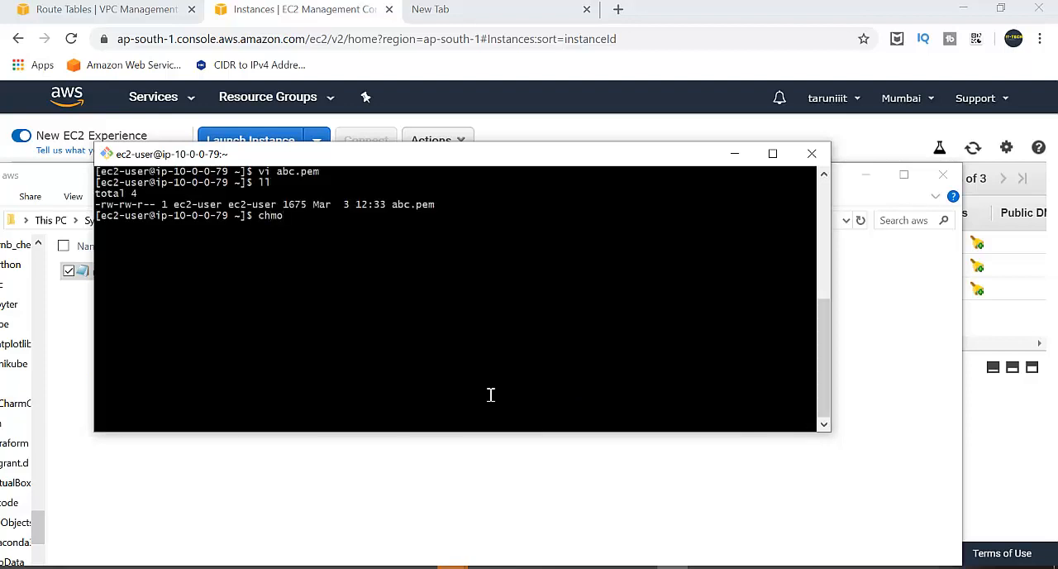
text(chmod 600 abc.pem)
key(Return)
text(l)
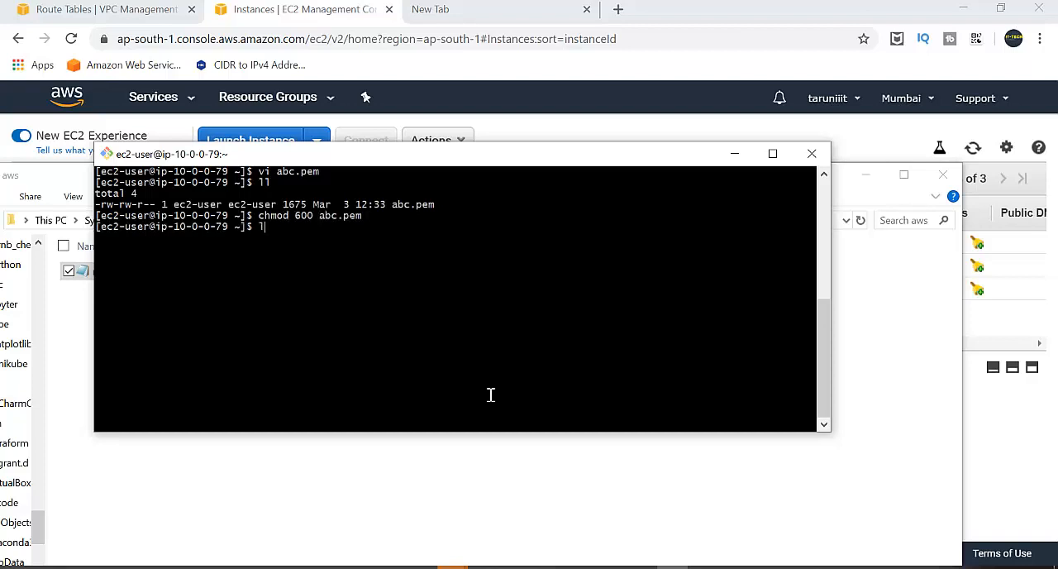
text(s)
key(Return)
text(clear)
key(Return)
text(ls)
key(Return)
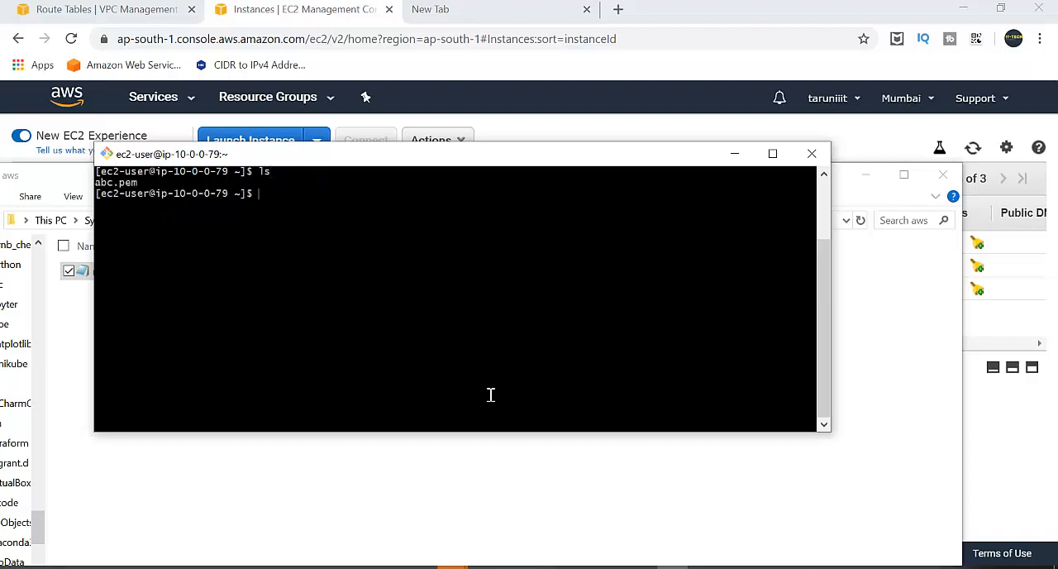
Switch back to the EC2 instances list, refresh the statuses and select the R1-Priv instance.
click(870, 177)
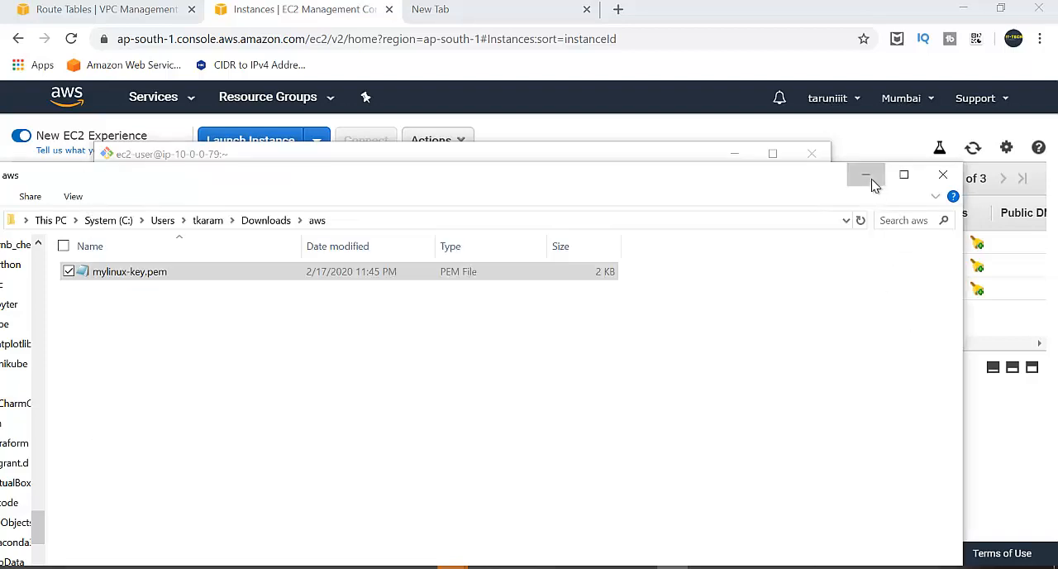
click(901, 431)
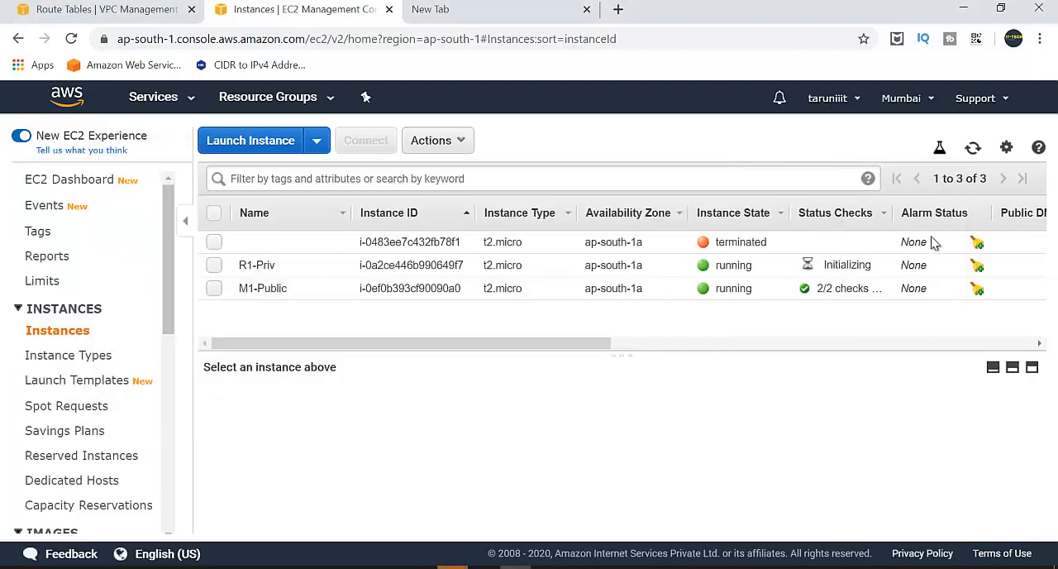
click(974, 148)
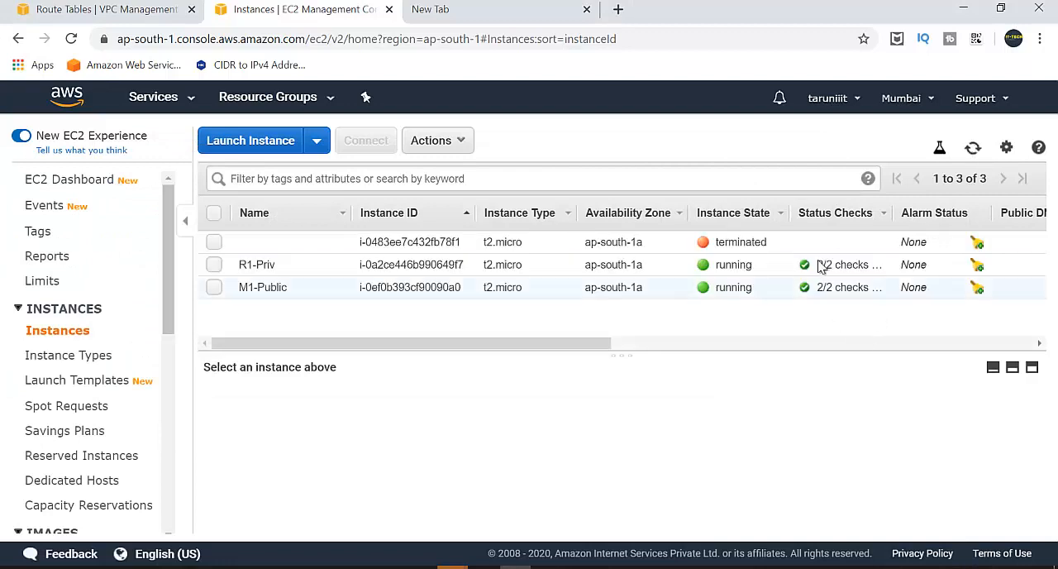
click(214, 264)
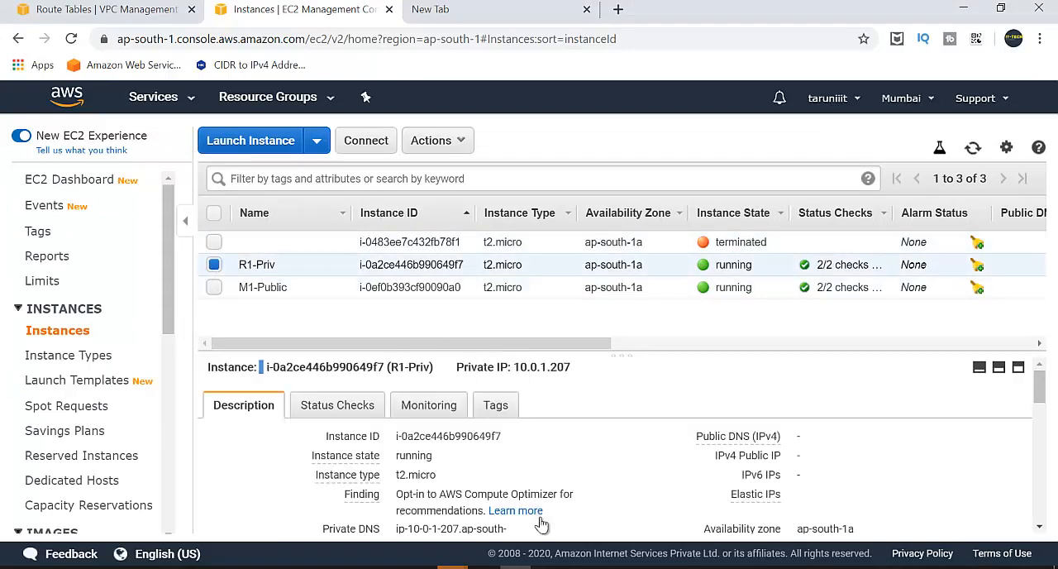
Review the network diagram d.png in Paint, and copy R1-Priv's private IP from its description in the EC2 console.
click(515, 567)
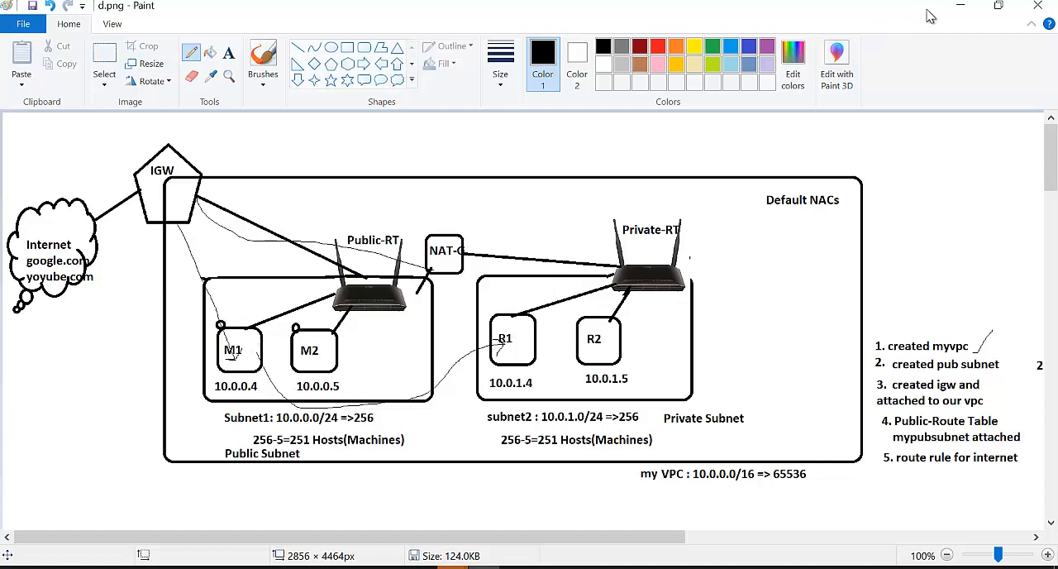
click(967, 7)
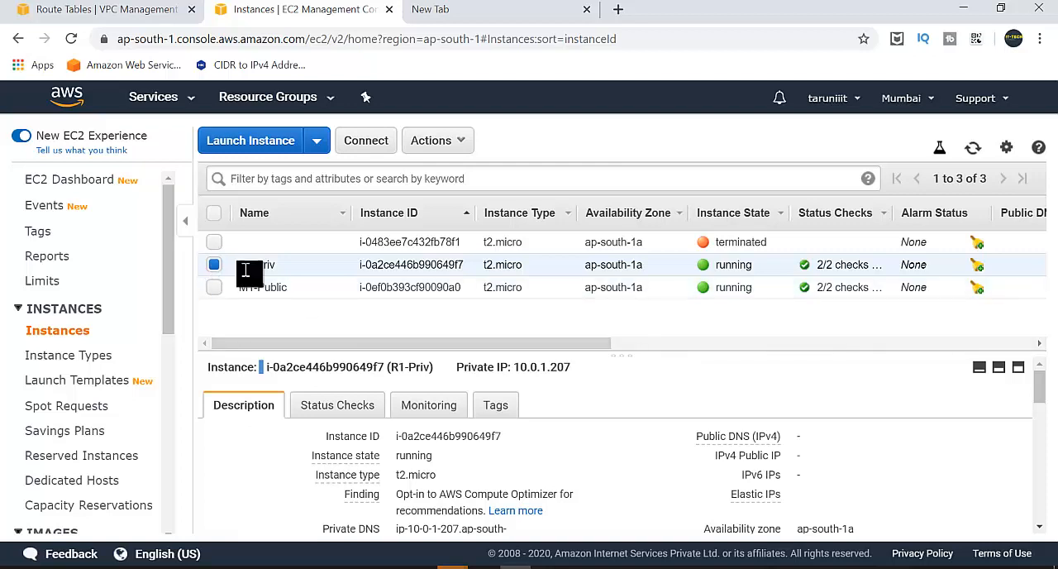
scroll(619, 448, down, 3)
scroll(619, 448, up, 2)
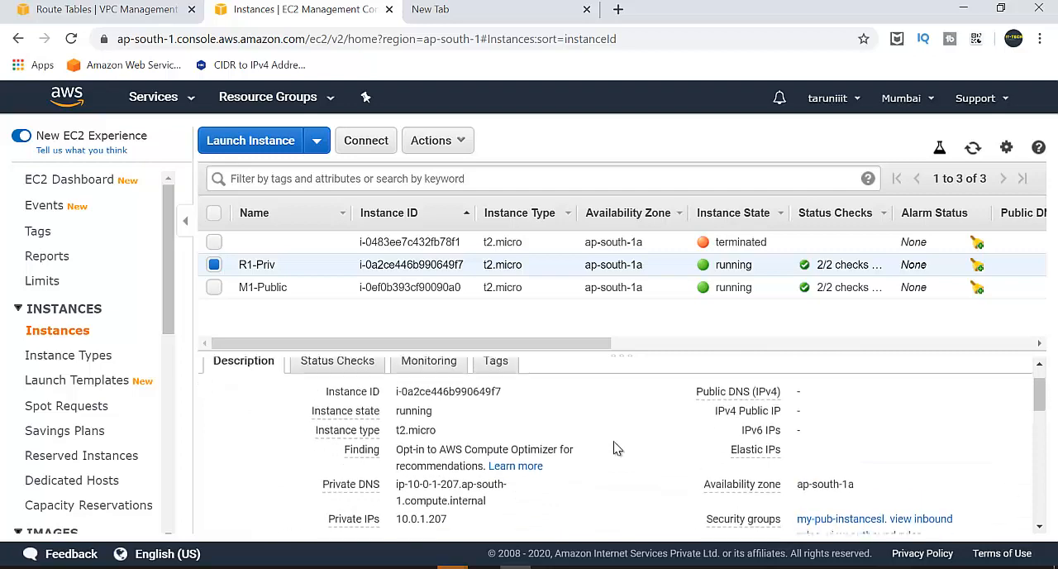
scroll(486, 407, down, 2)
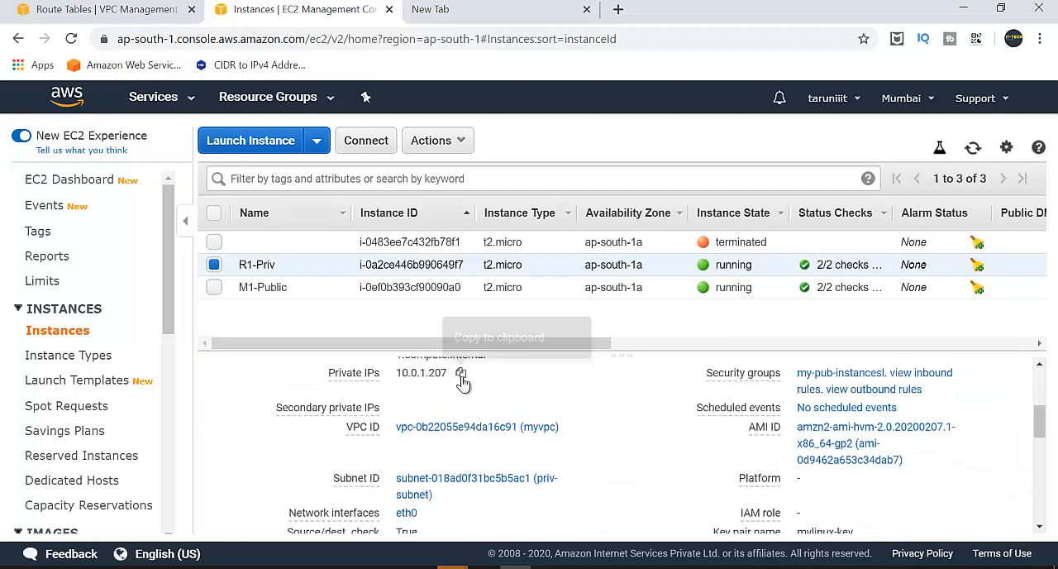
click(460, 372)
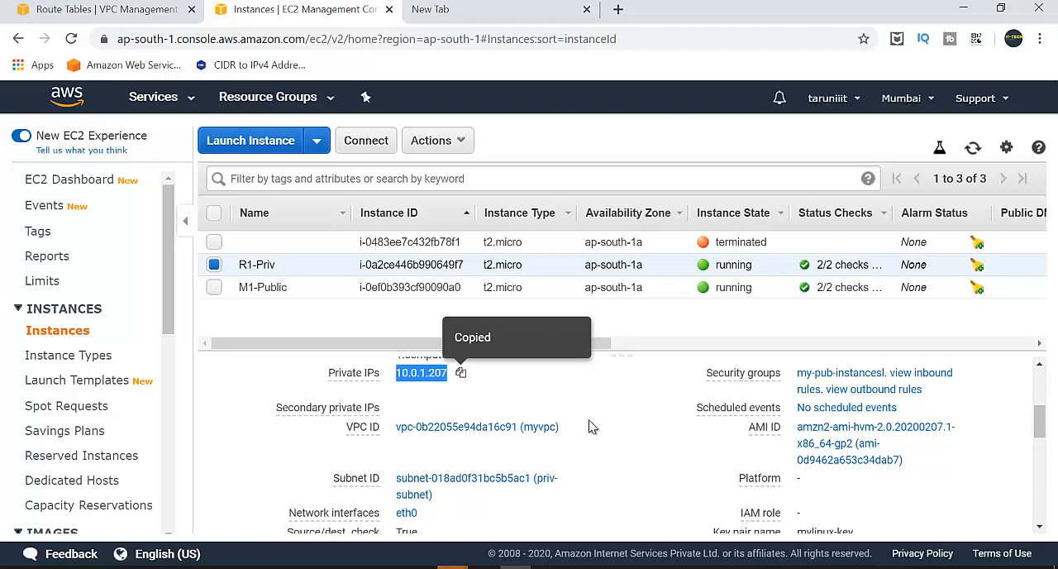
click(672, 567)
text(ls)
key(Return)
text(s)
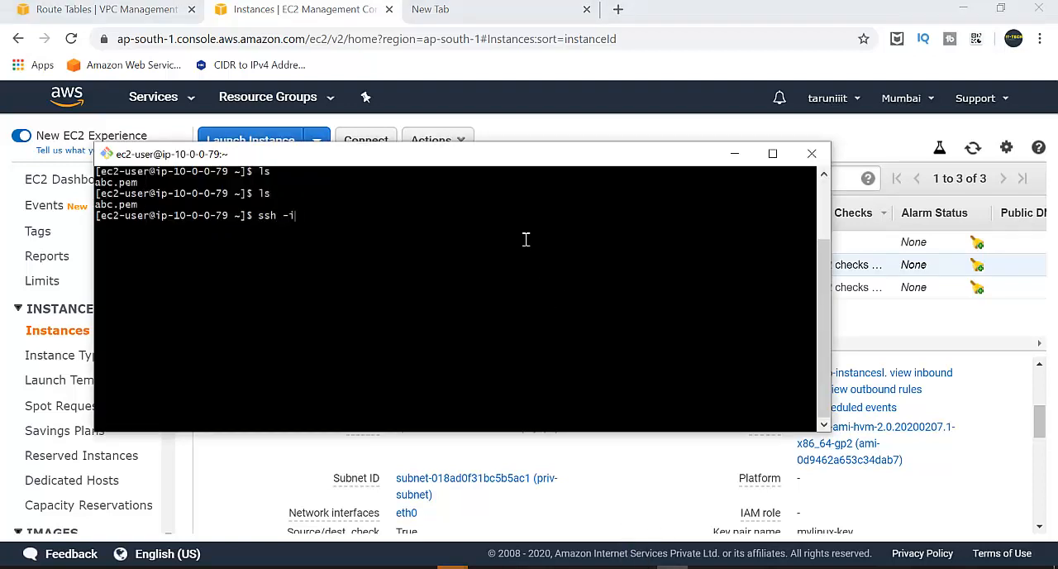
key(Tab)
drag(519, 153, 542, 61)
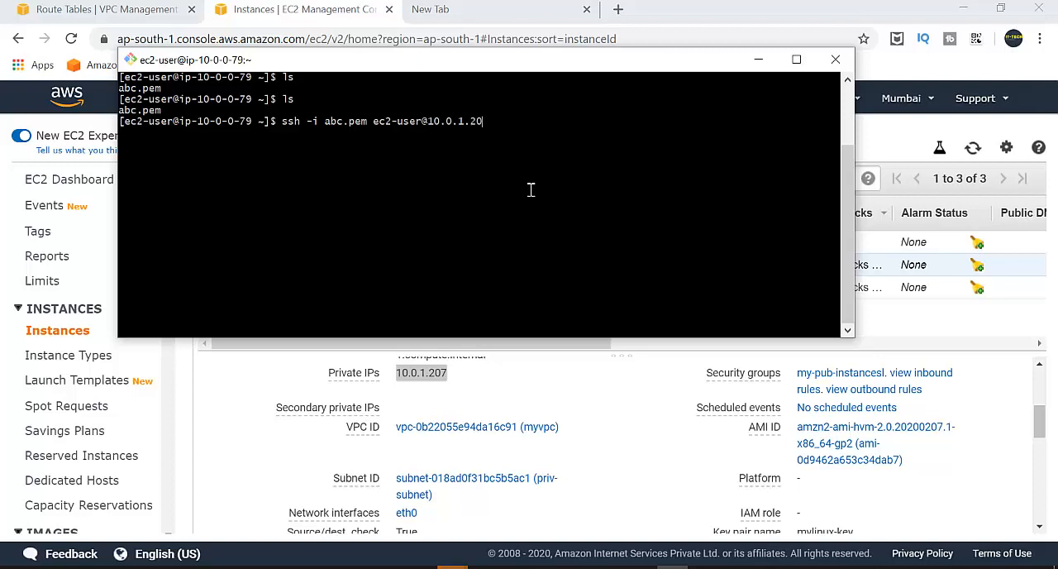
text(7)
key(Return)
text(yes)
key(Return)
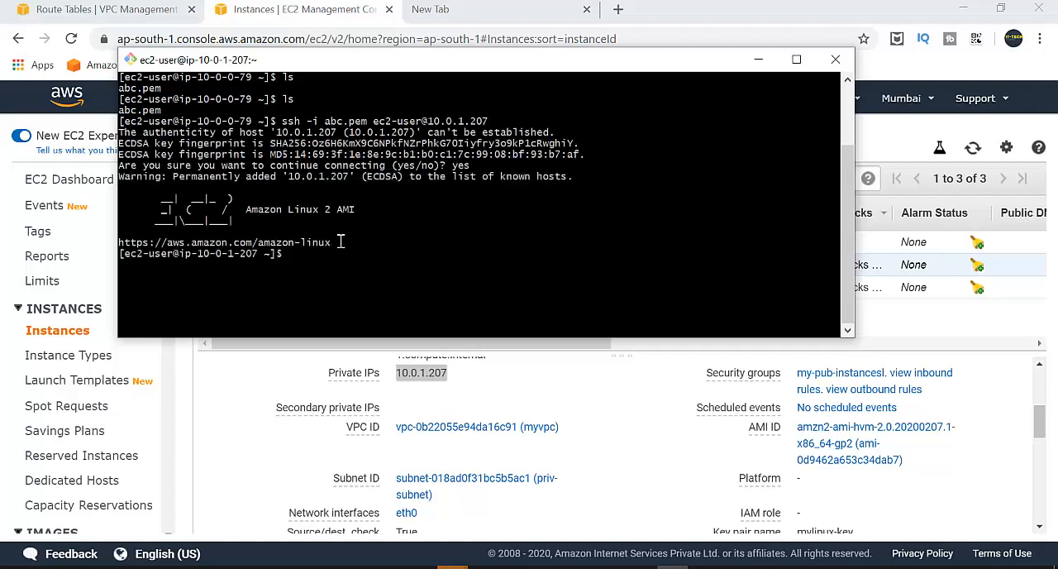
Compare the new R1-Priv shell prompt with the earlier M1-Public prompt in the terminal output.
drag(163, 254, 216, 255)
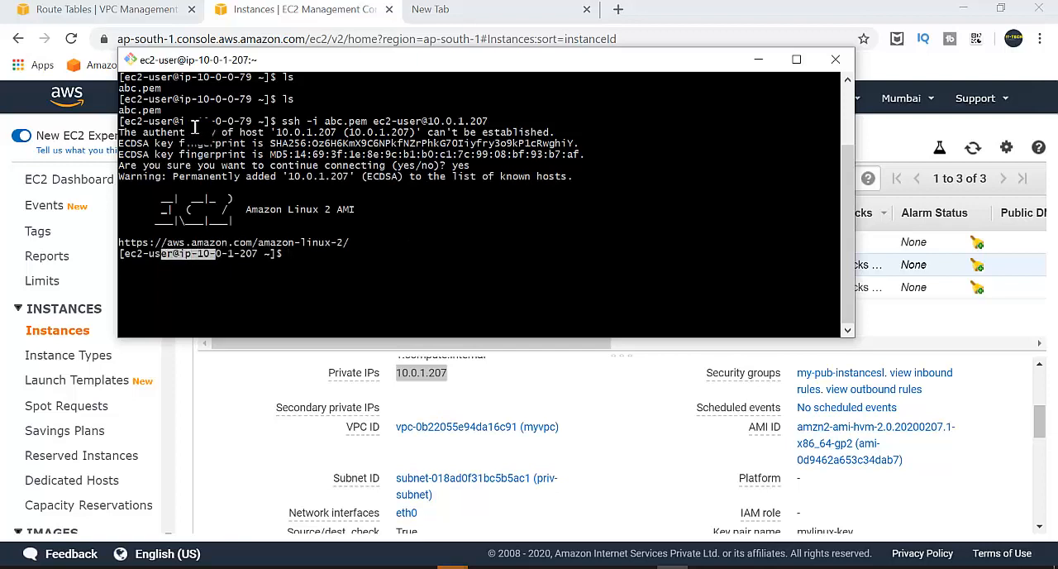
click(194, 128)
drag(187, 122, 128, 121)
click(259, 119)
drag(122, 254, 271, 255)
click(274, 257)
List R1-Priv's home directory and ping google.com from that instance.
text(l)
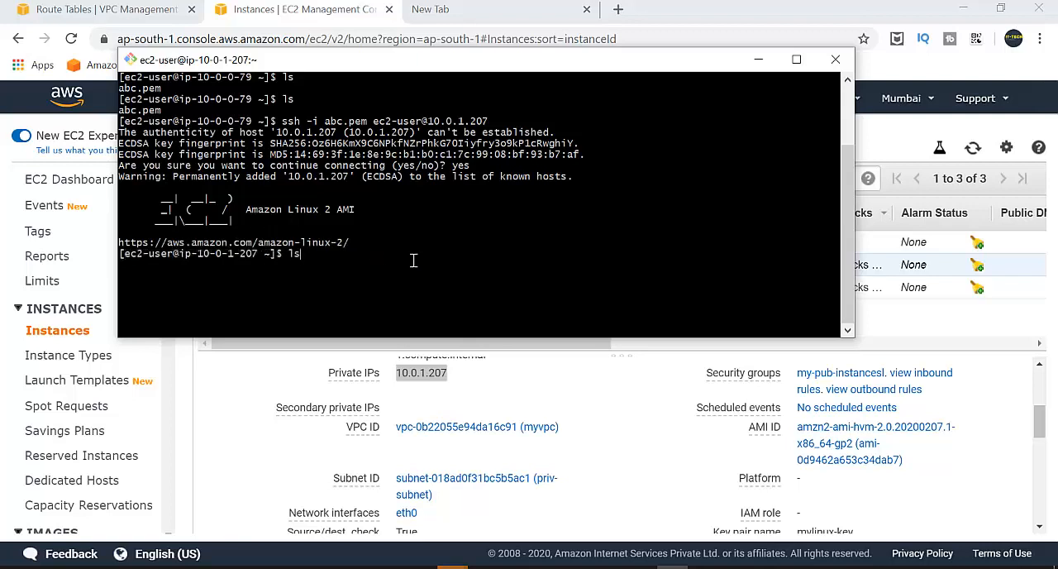
text(s)
key(Return)
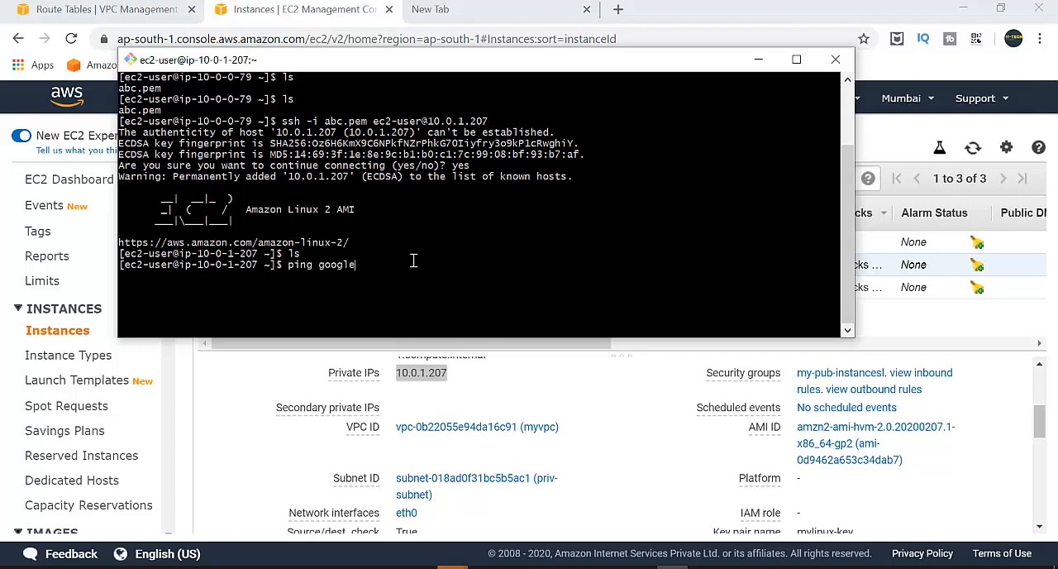
key(Return)
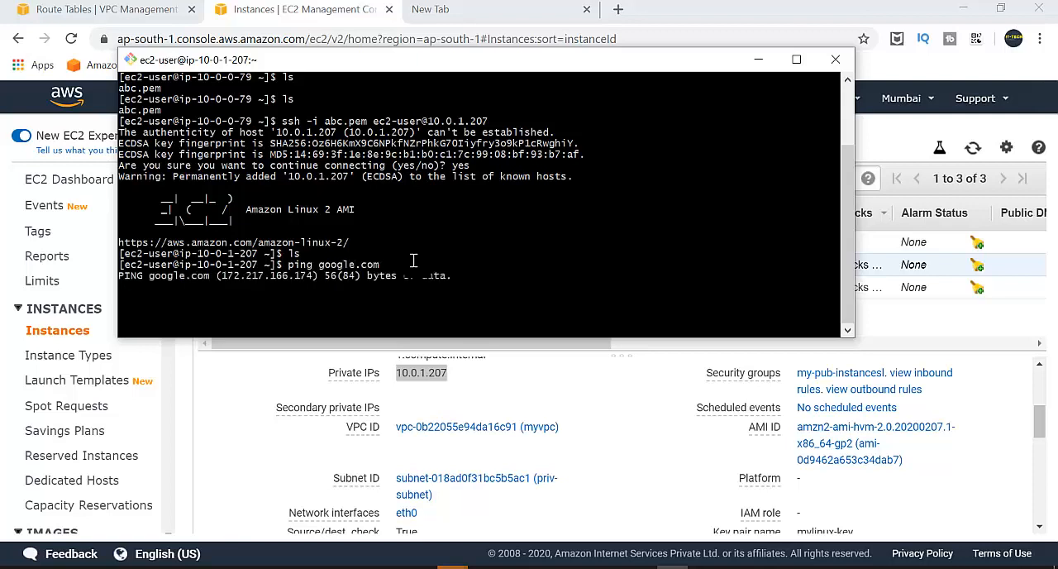
Review the network diagram d.png in Paint, and look through the EC2 console's dashboard and navigation for NAT gateways.
click(481, 567)
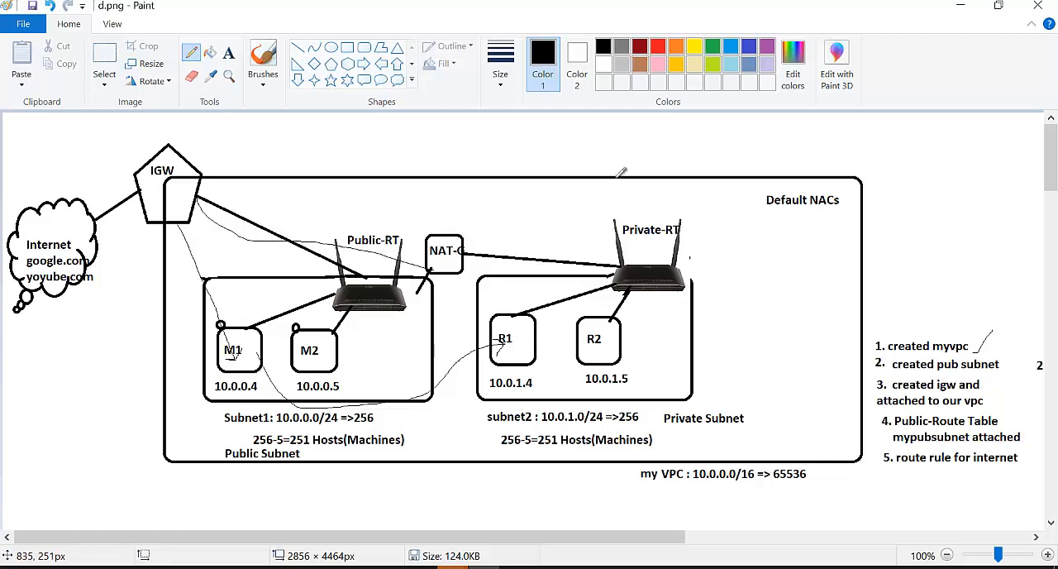
click(969, 6)
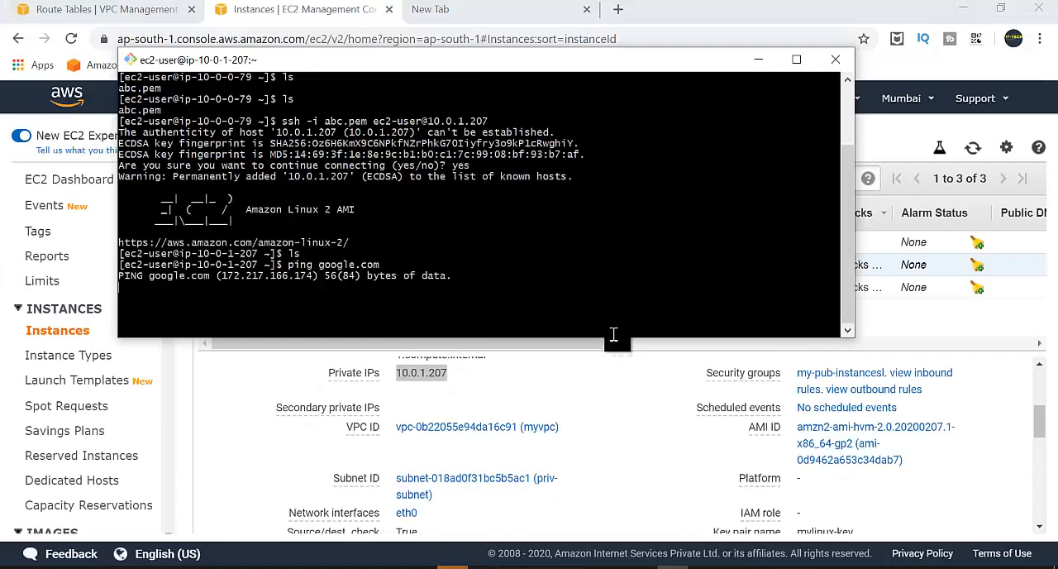
click(624, 406)
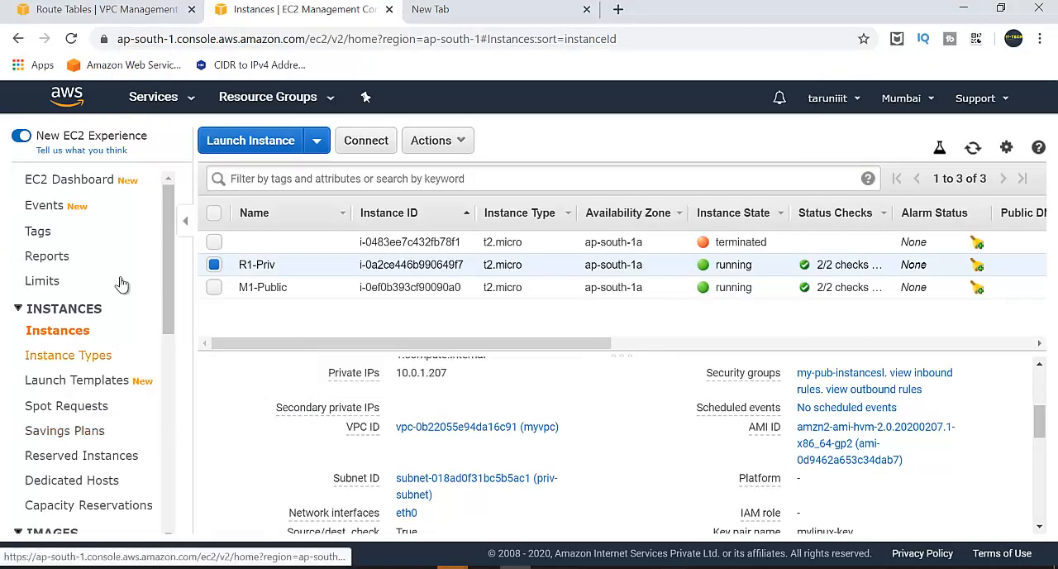
scroll(122, 275, down, 2)
scroll(122, 276, down, 2)
scroll(100, 239, up, 5)
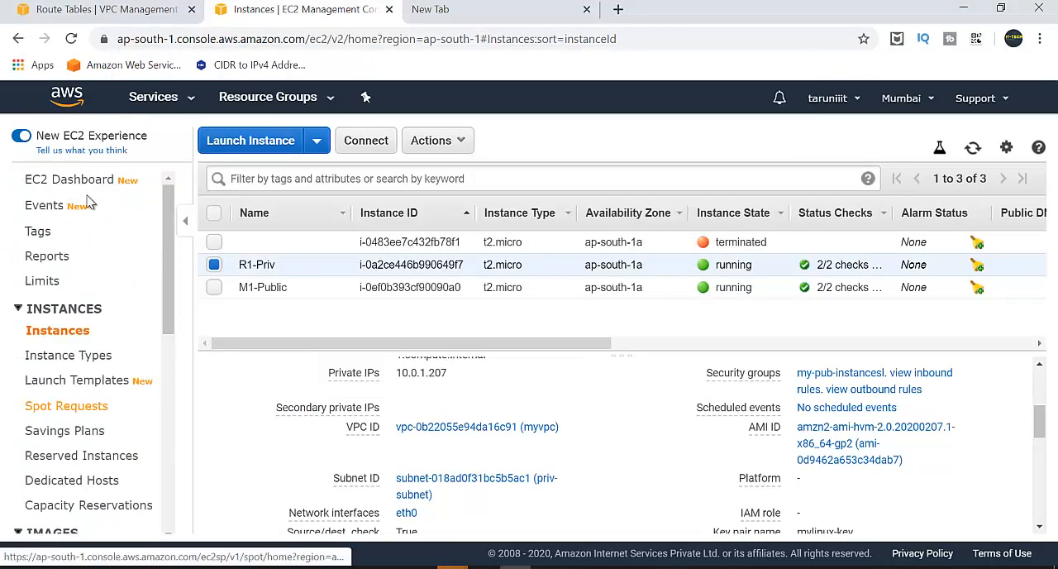
click(51, 183)
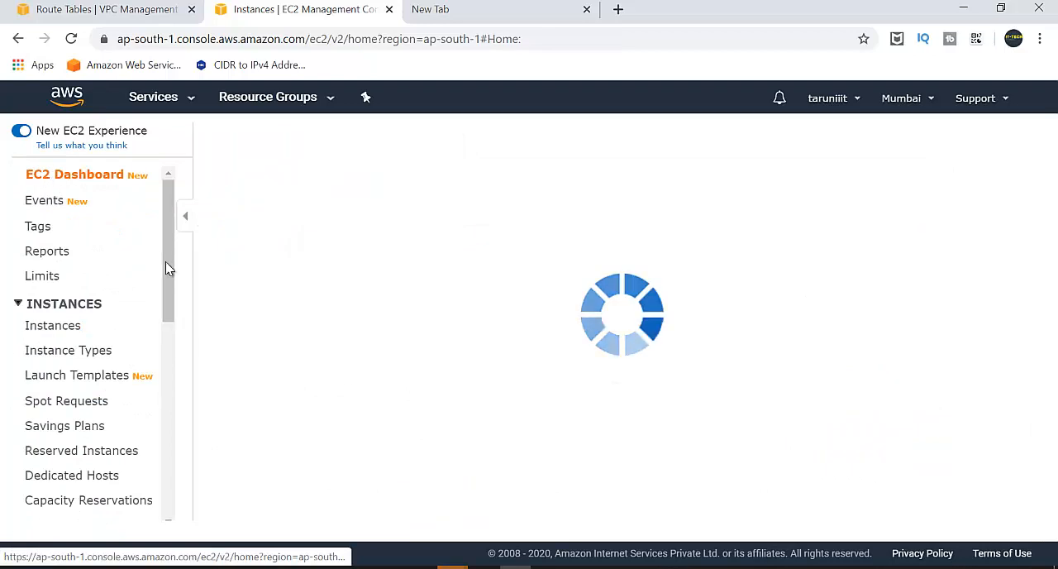
scroll(411, 371, down, 2)
scroll(120, 388, down, 6)
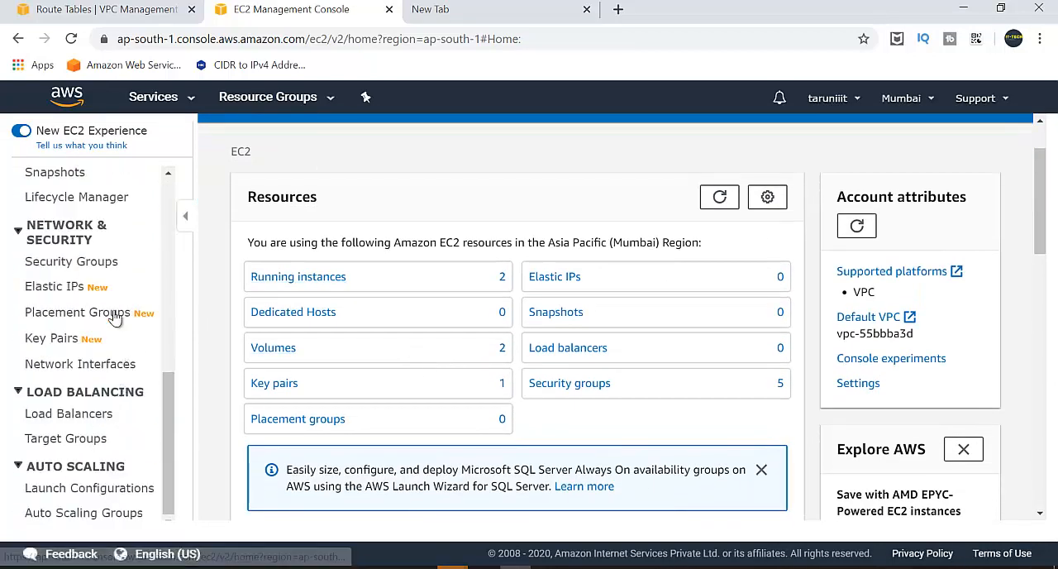
Switch to the Route Tables browser tab, find the VPC service and show its NAT gateways.
click(136, 9)
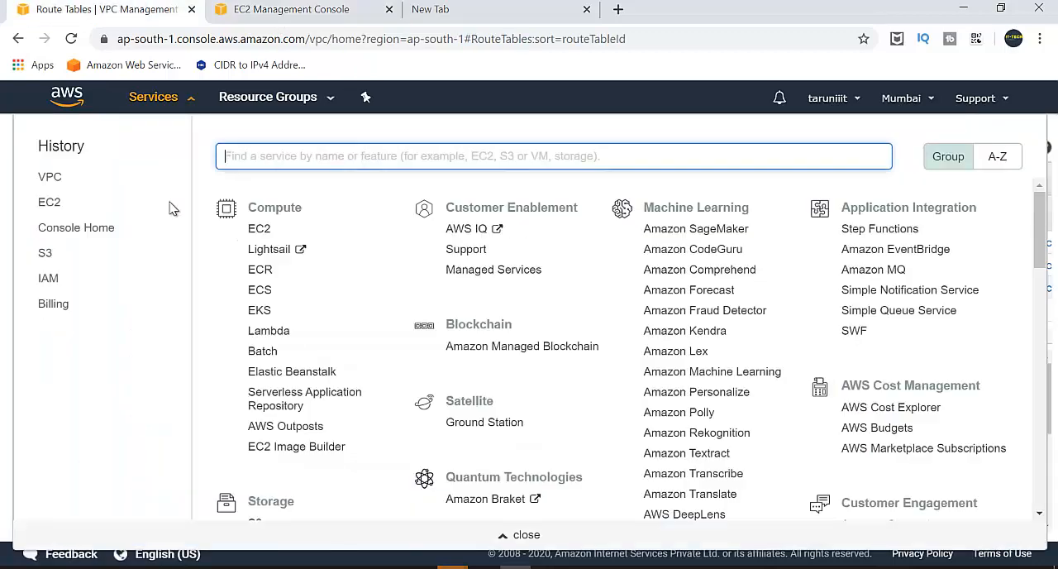
text(vpc)
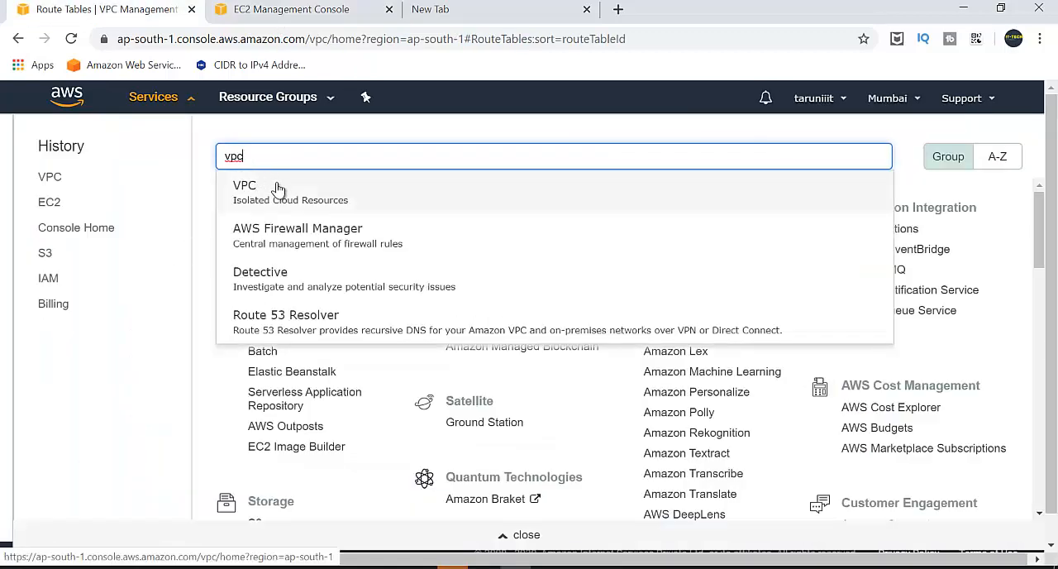
click(278, 189)
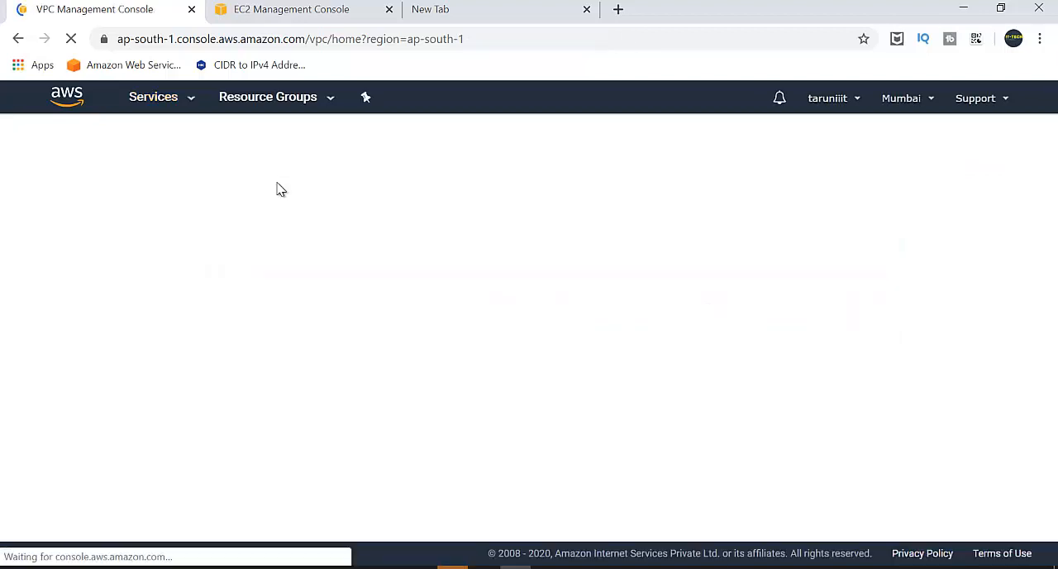
scroll(79, 310, down, 3)
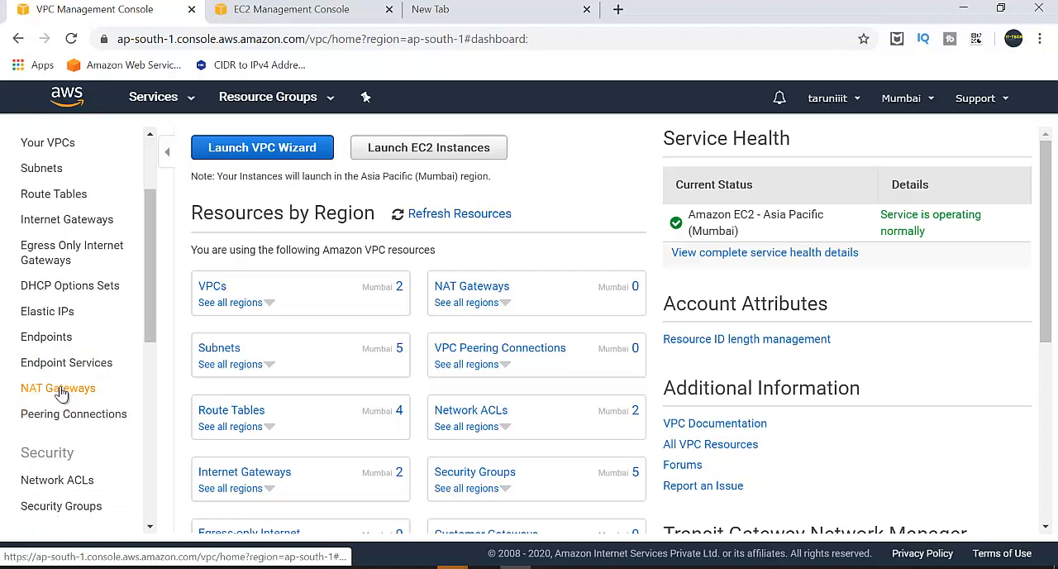
click(59, 390)
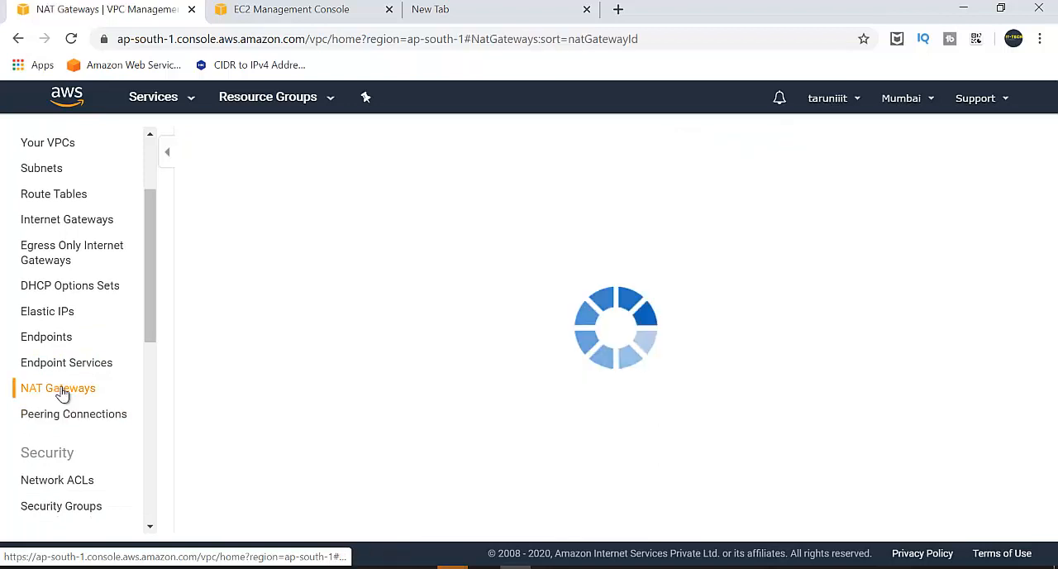
Create a NAT gateway in priv-subnet (subnet-018ad0f31bc5b5ac1) with a newly allocated Elastic IP address.
click(283, 149)
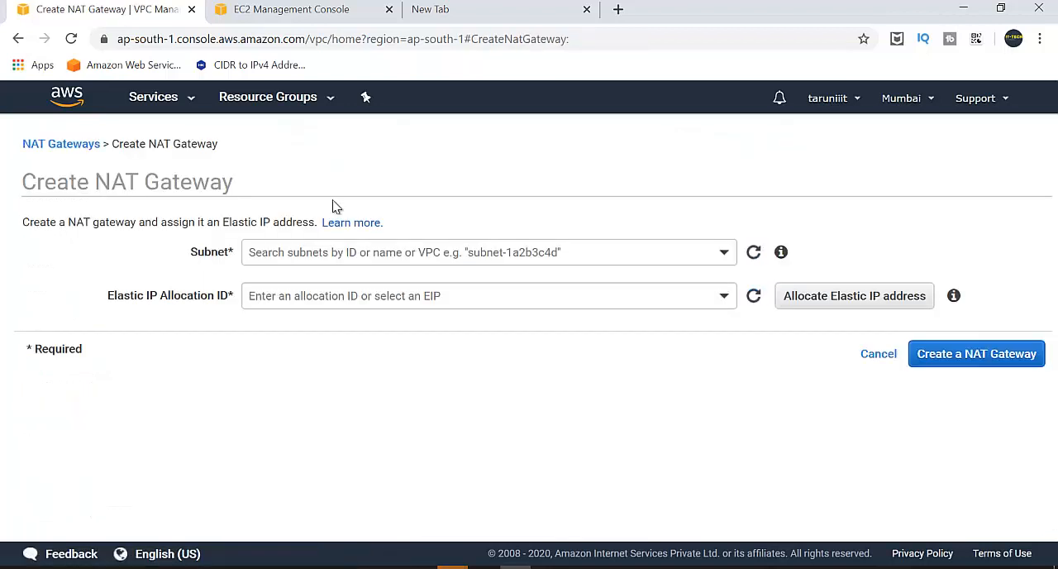
click(357, 250)
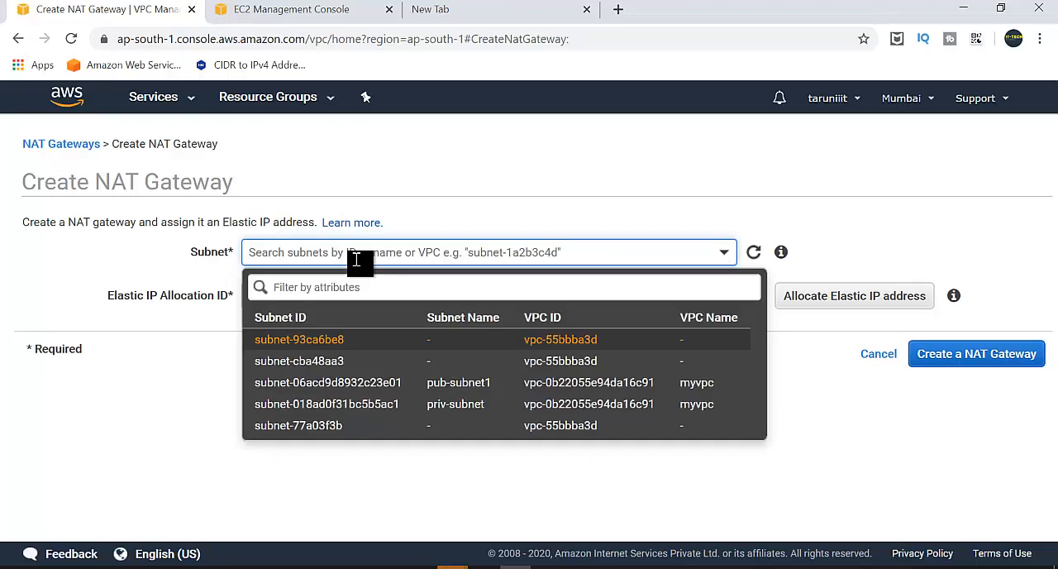
click(368, 413)
click(364, 298)
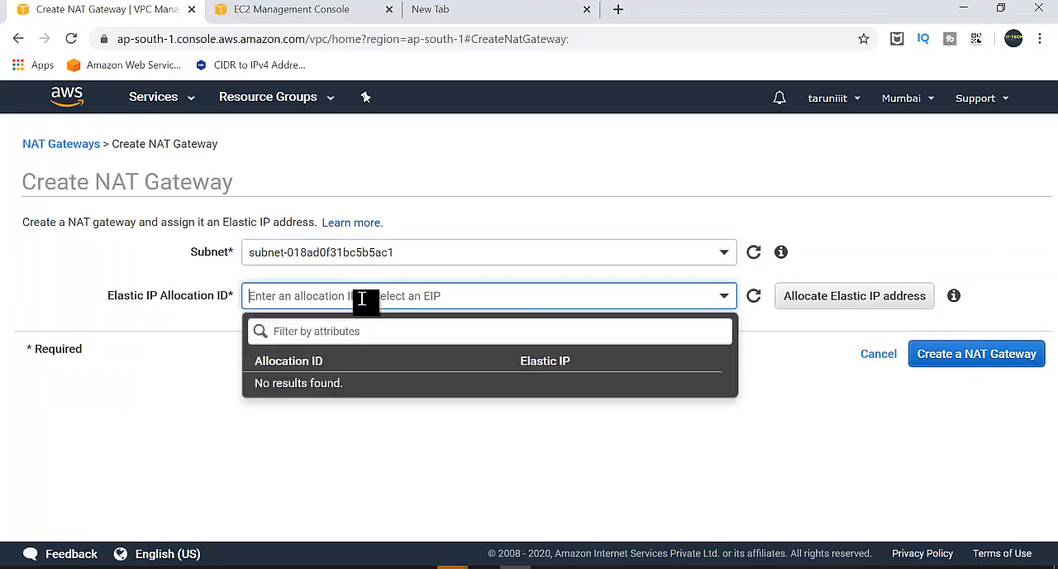
click(826, 299)
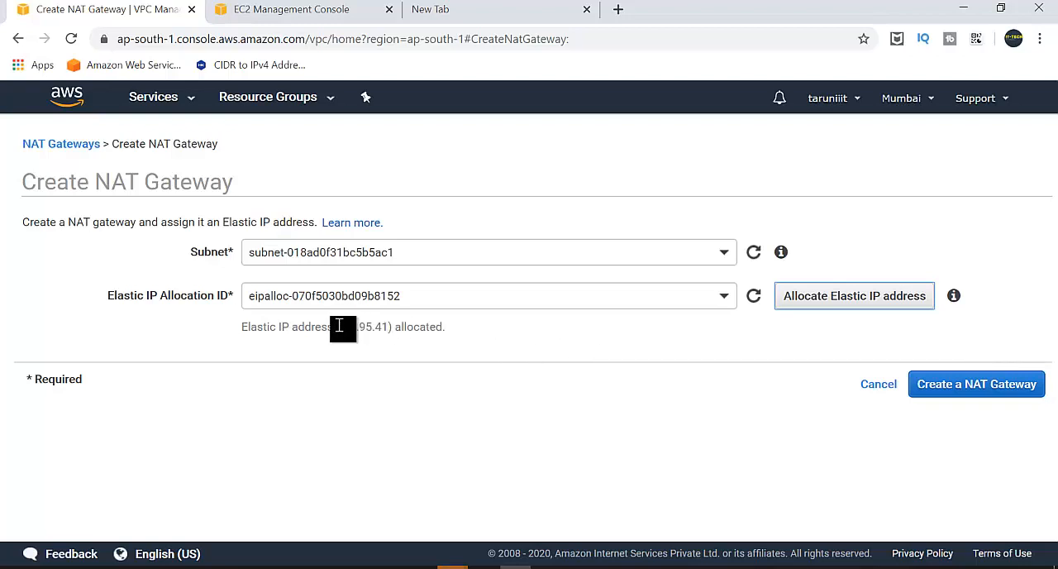
drag(340, 326, 389, 328)
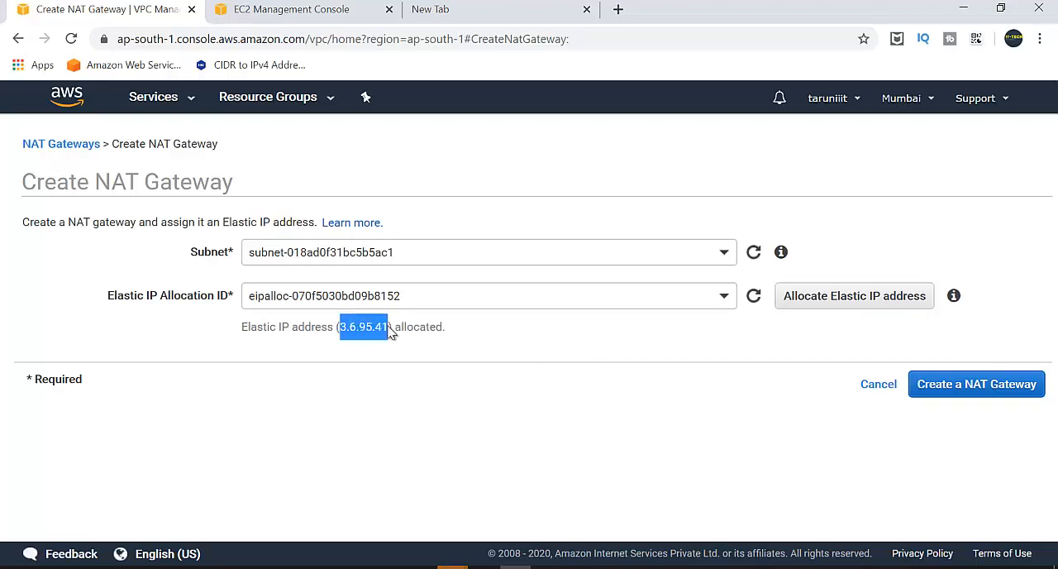
right_click(389, 328)
click(442, 340)
click(441, 339)
click(970, 386)
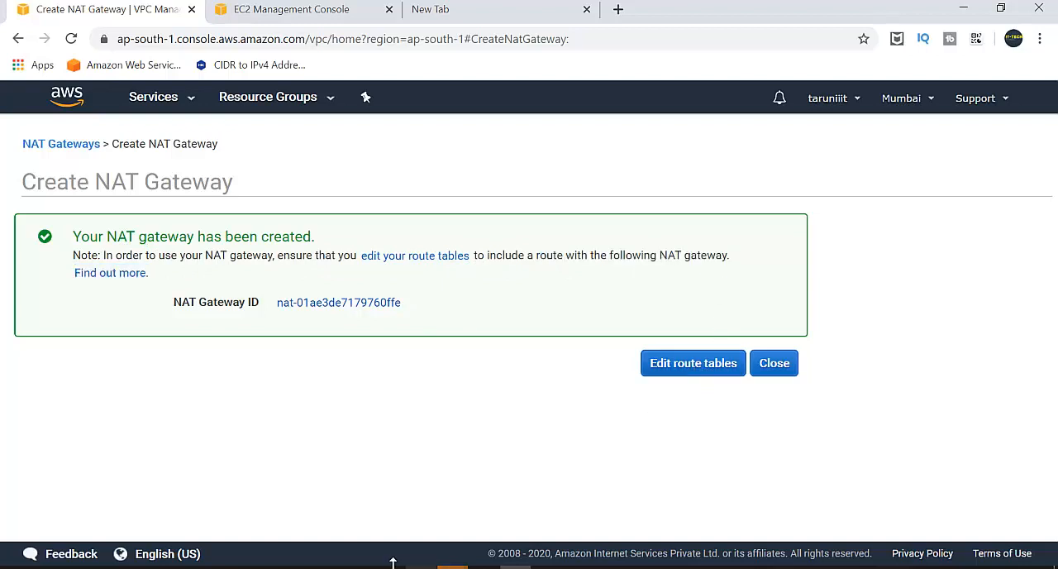
Check the network diagram d.png in Paint, and open the routes of the Priavte-RT route table for editing.
click(484, 567)
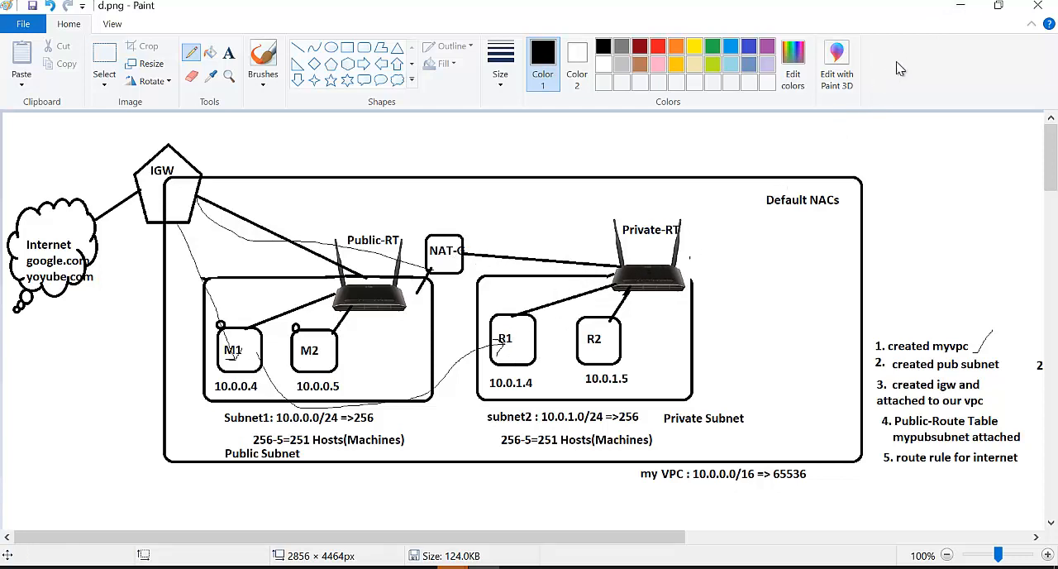
click(960, 6)
click(694, 364)
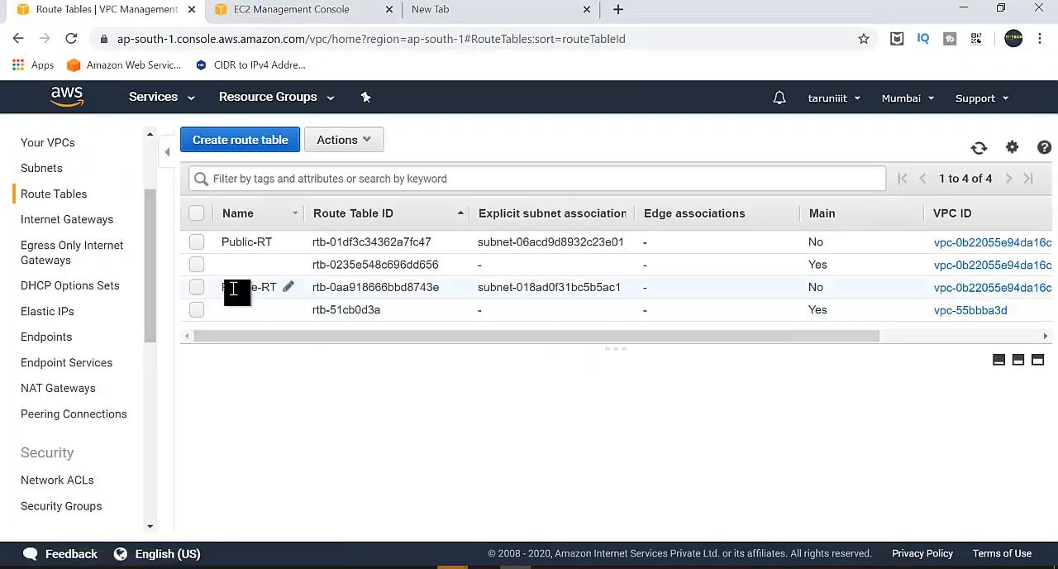
click(196, 287)
click(358, 399)
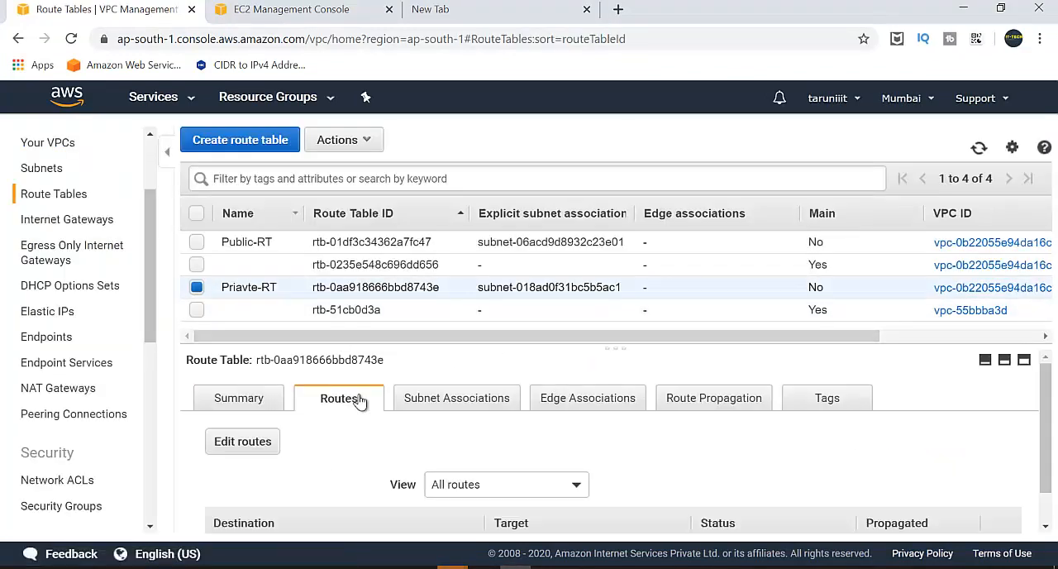
drag(643, 351, 646, 199)
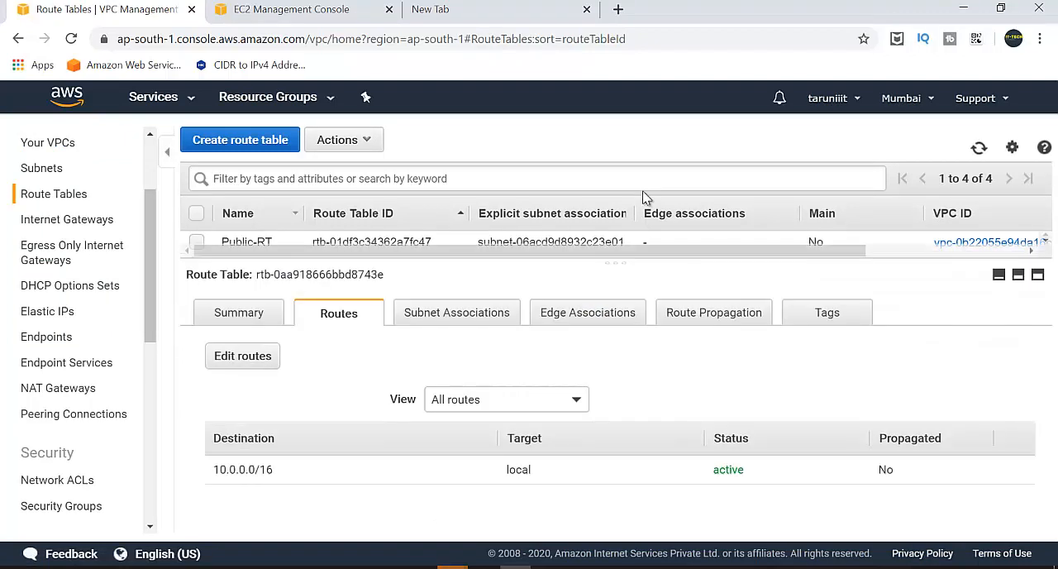
click(242, 356)
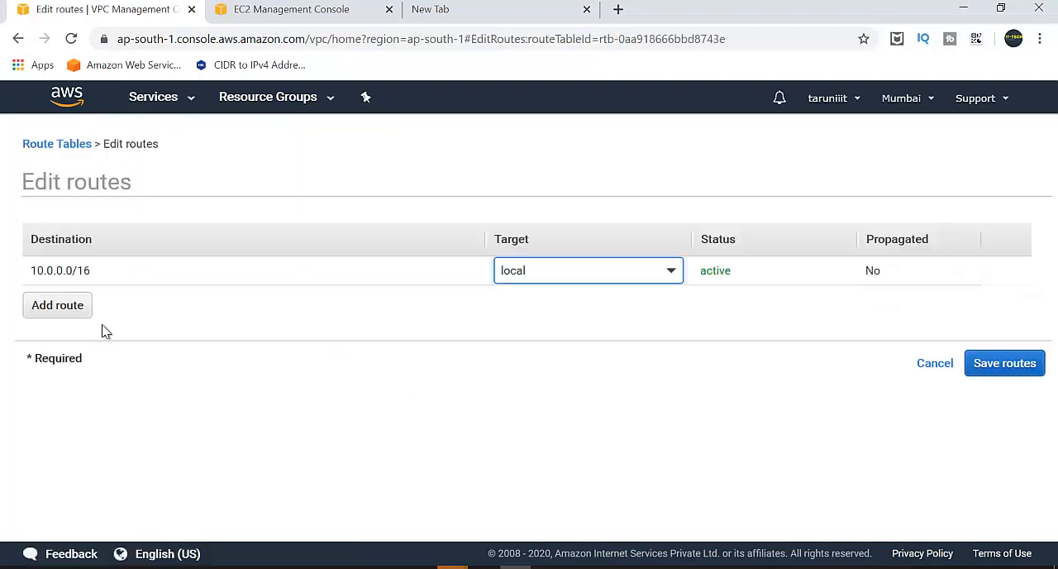
Add a route for 0.0.0.0/0 targeting the NAT gateway nat-01ae3de7179760ffe, and save the routes.
click(58, 307)
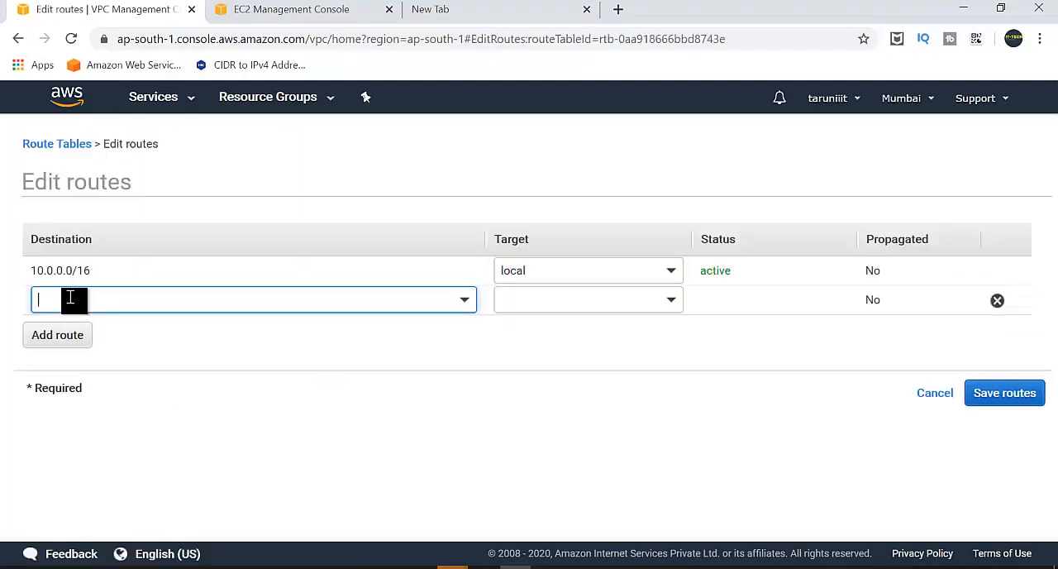
text(0.0.0.0/0)
click(557, 310)
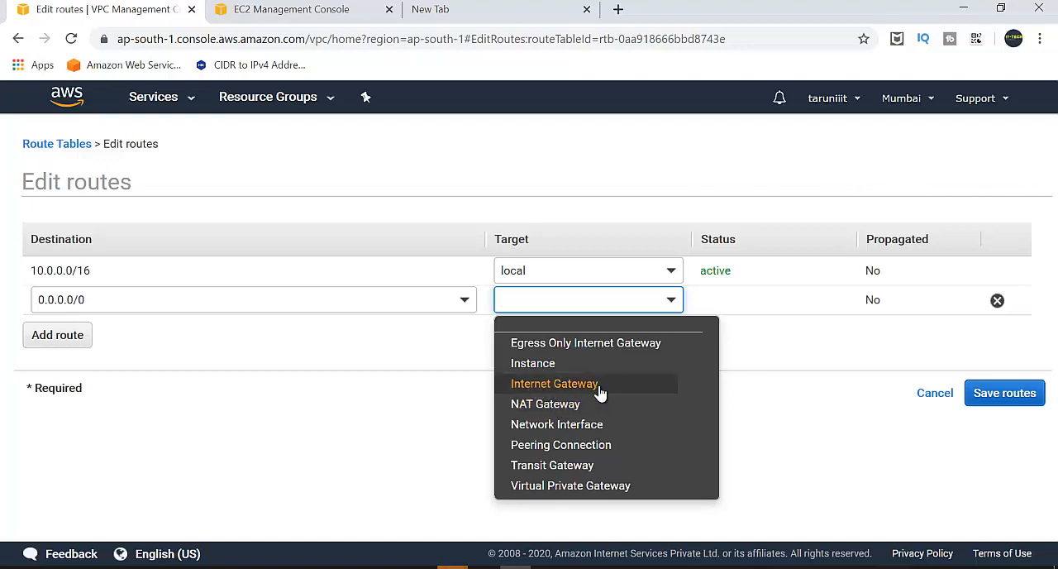
click(551, 405)
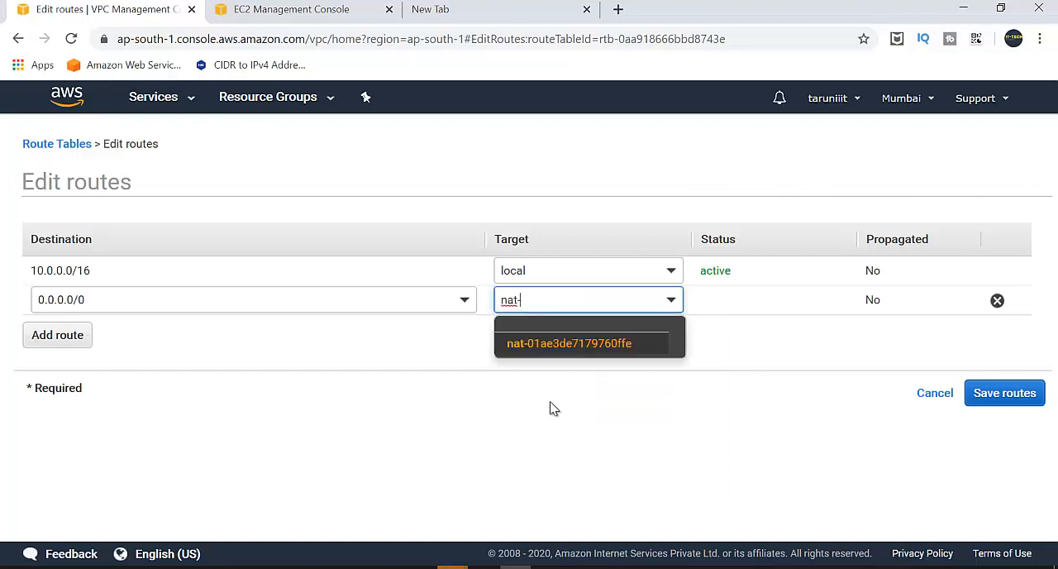
click(546, 347)
click(992, 395)
click(775, 289)
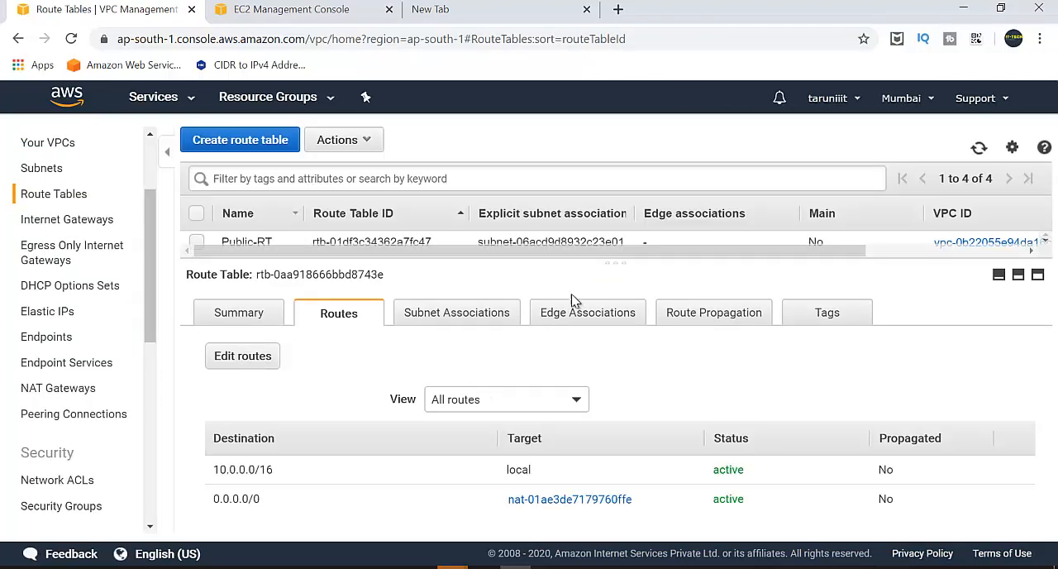
Stop the running google.com ping in the terminal session on 10.0.1.207, and return to the route tables in the browser.
drag(606, 270, 615, 308)
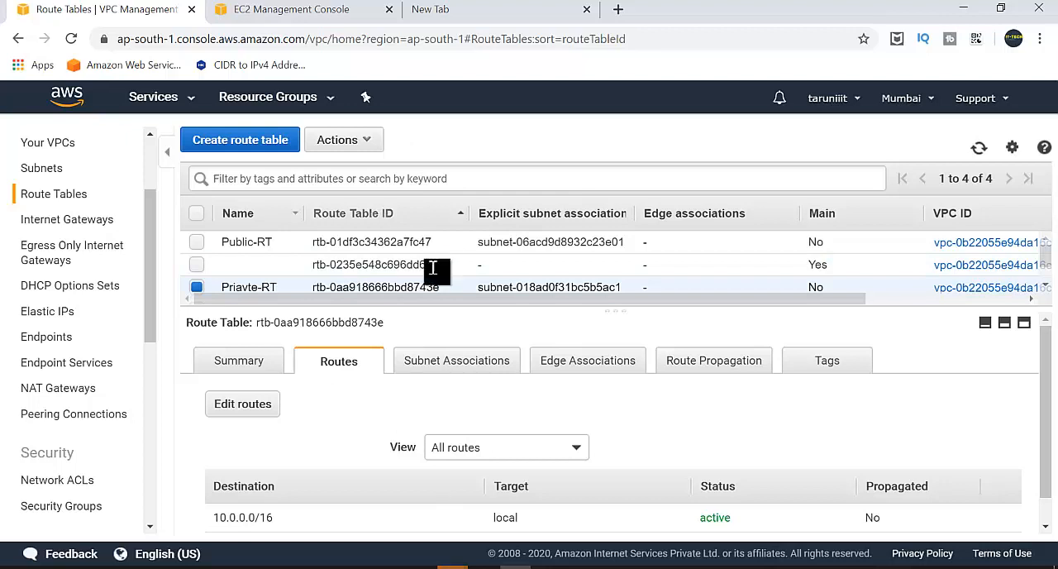
click(673, 567)
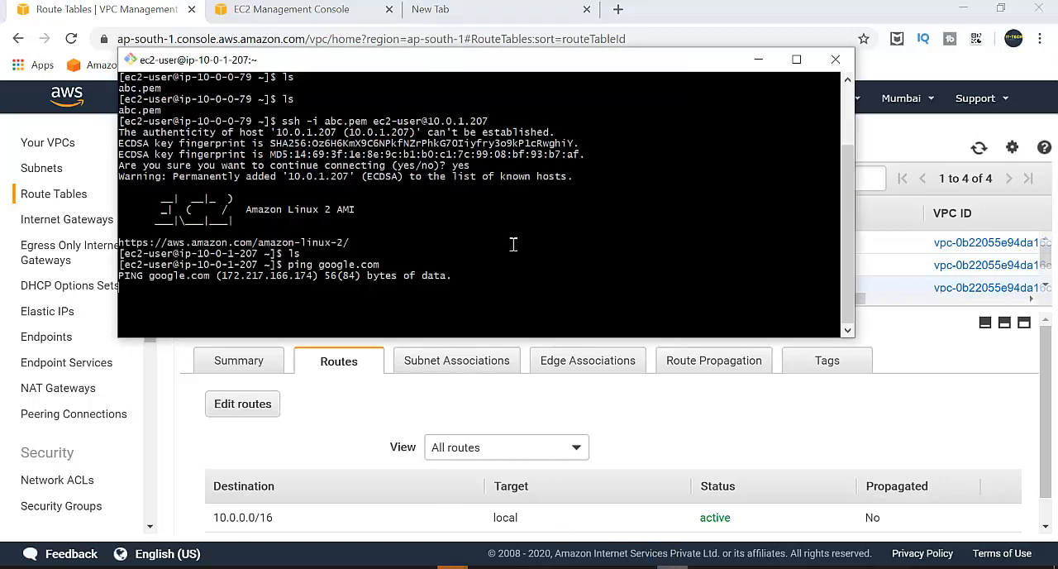
key(ctrl+z)
click(748, 409)
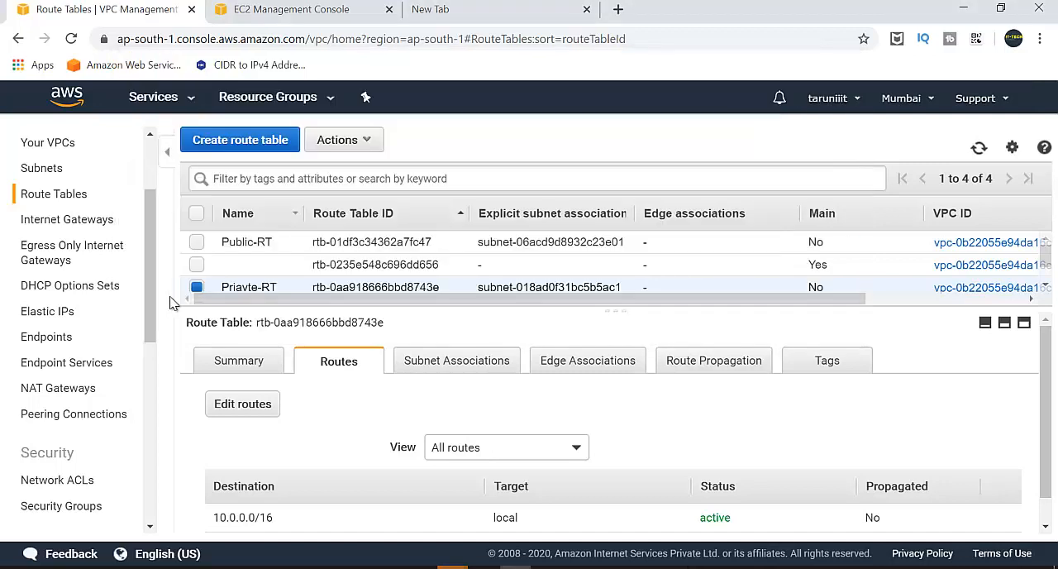
Check the status of the NAT gateway with a refreshed list, and compare its placement with the network diagram d.png in Paint.
scroll(82, 381, down, 1)
scroll(83, 382, down, 1)
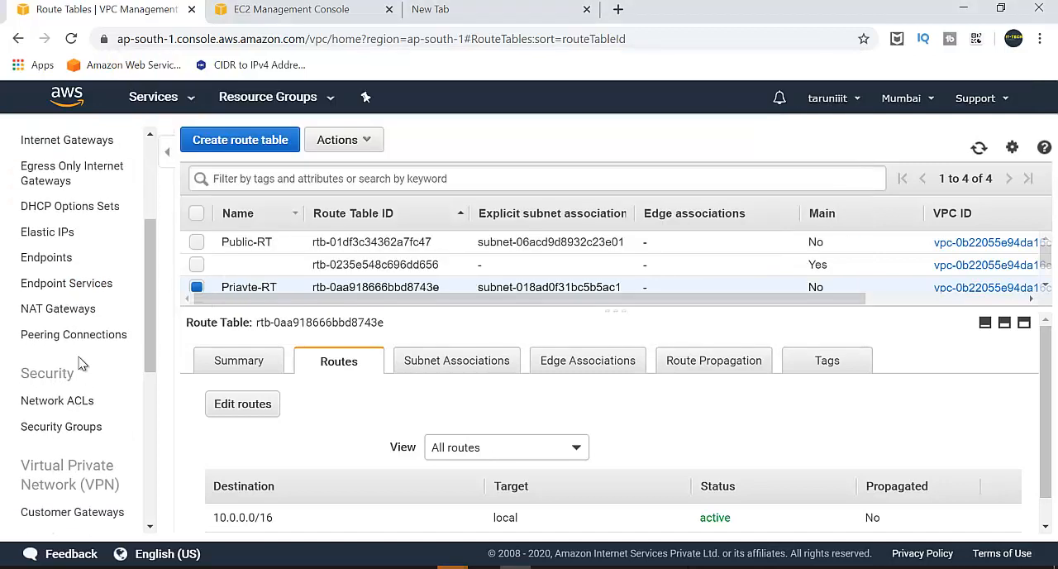
click(71, 314)
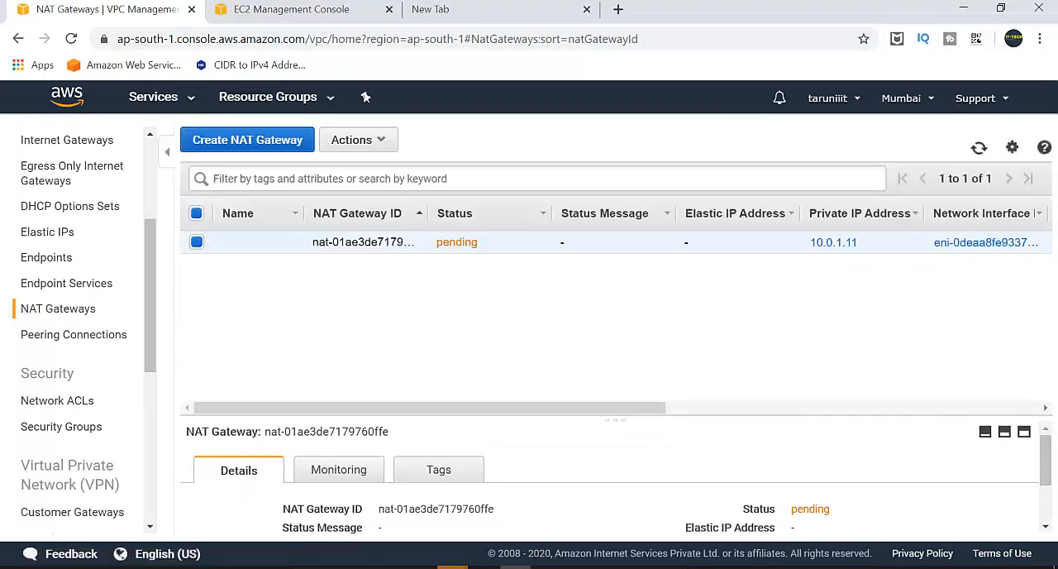
click(979, 148)
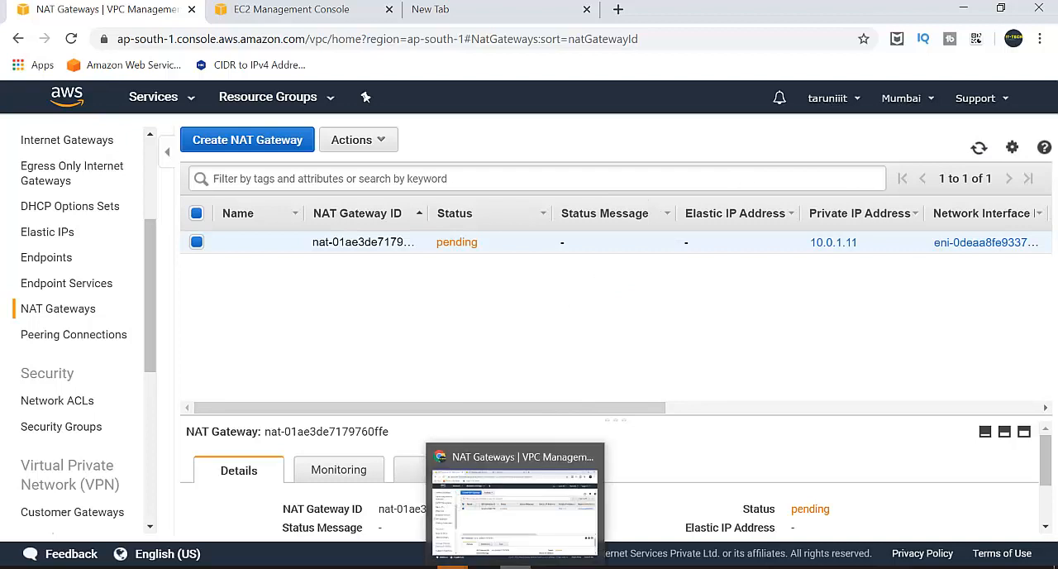
click(484, 567)
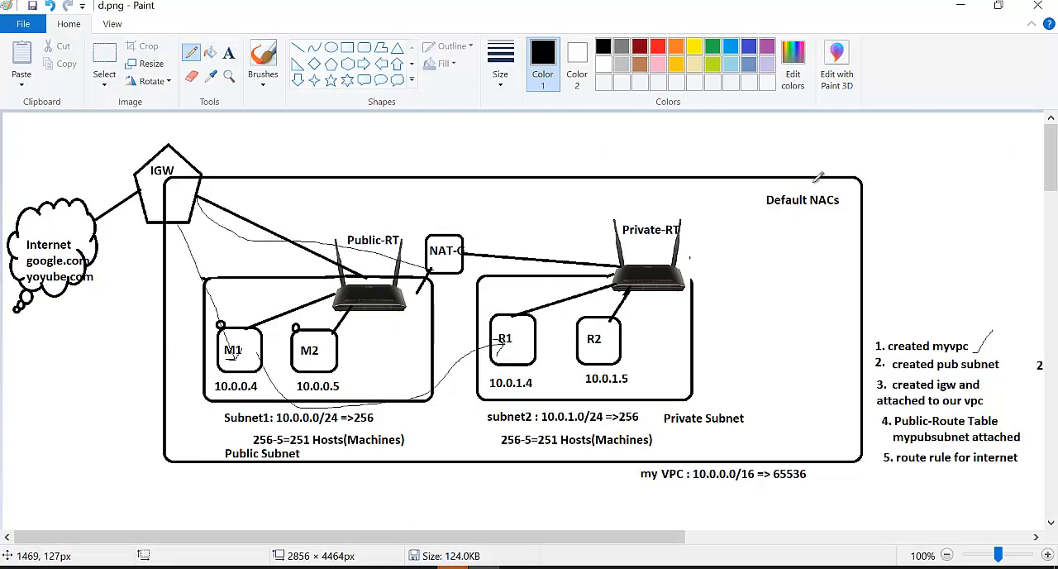
click(961, 5)
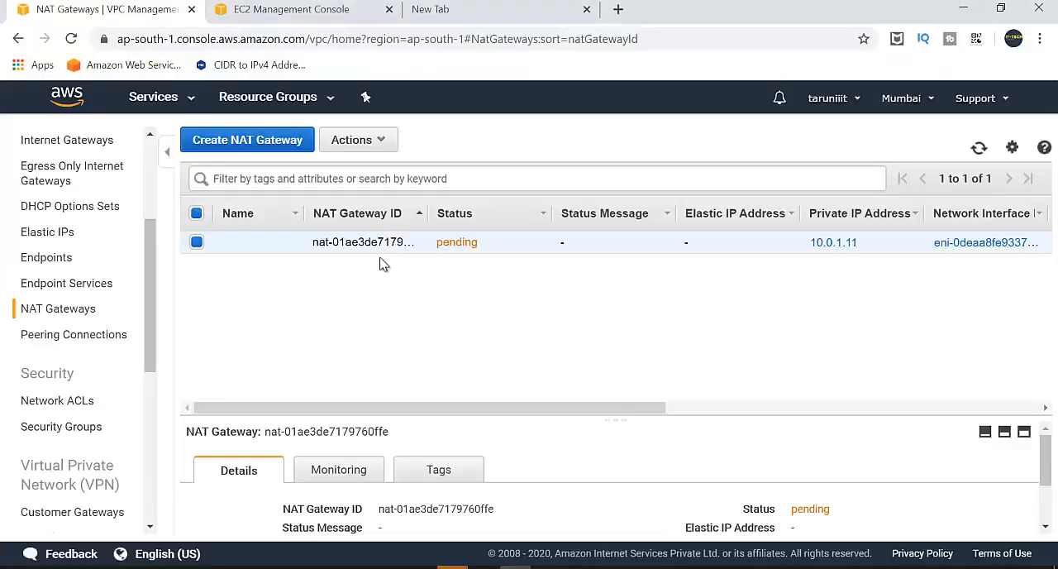
Delete the NAT gateway nat-01ae3de7179760ffe, refresh the list, and check the network diagram d.png in Paint.
click(366, 140)
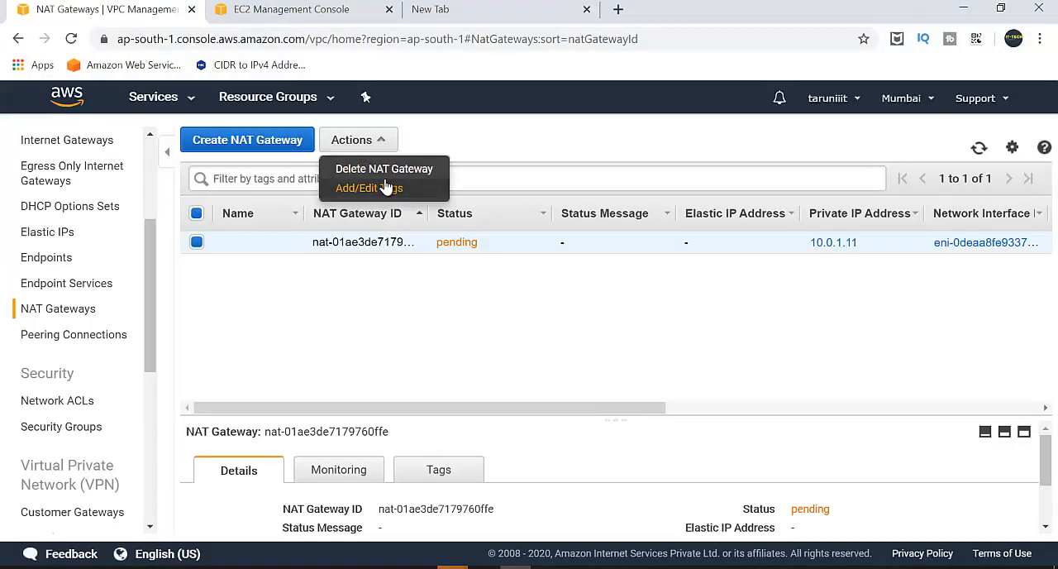
click(383, 169)
click(564, 363)
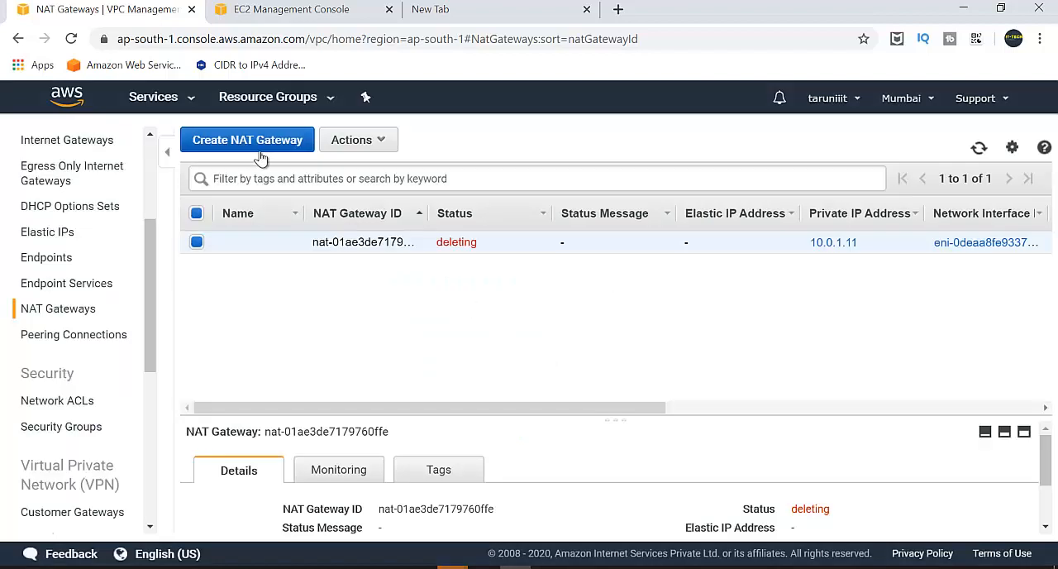
click(978, 147)
click(514, 567)
click(514, 567)
click(484, 567)
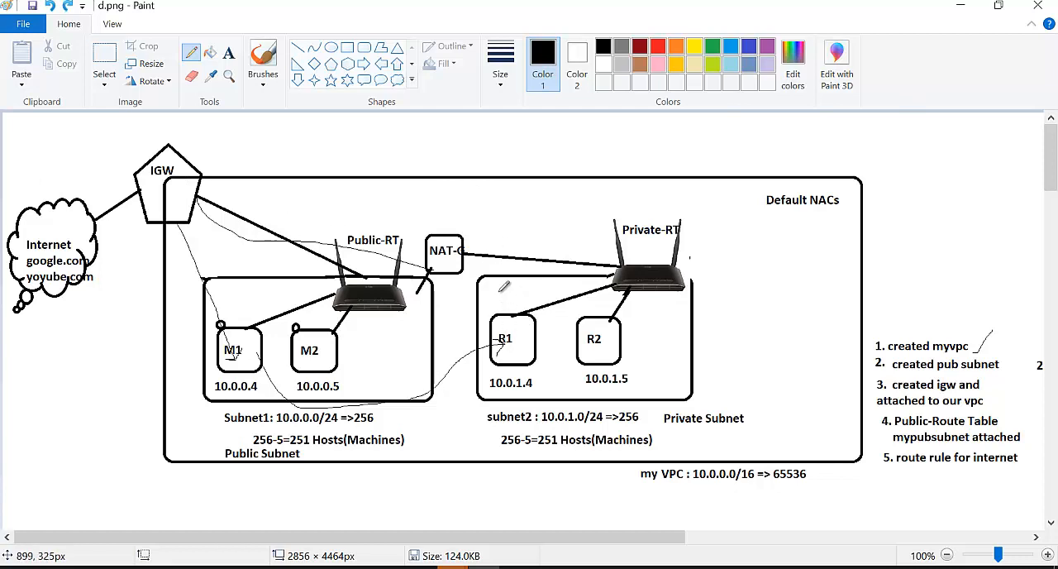
click(958, 10)
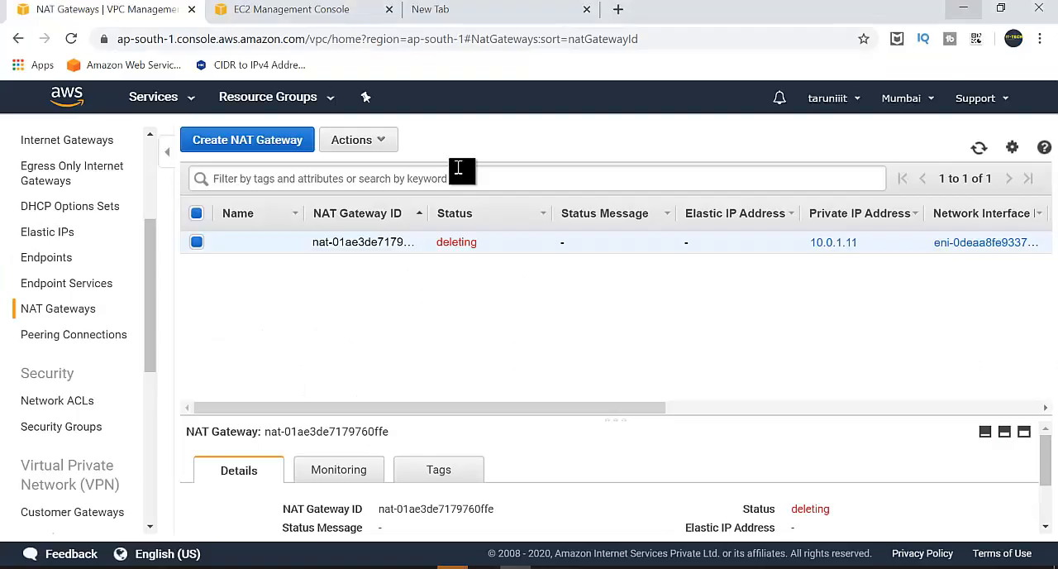
Create a NAT gateway in pub-subnet1 (subnet-06acd9d8932c23e01) with a newly allocated Elastic IP address.
click(261, 155)
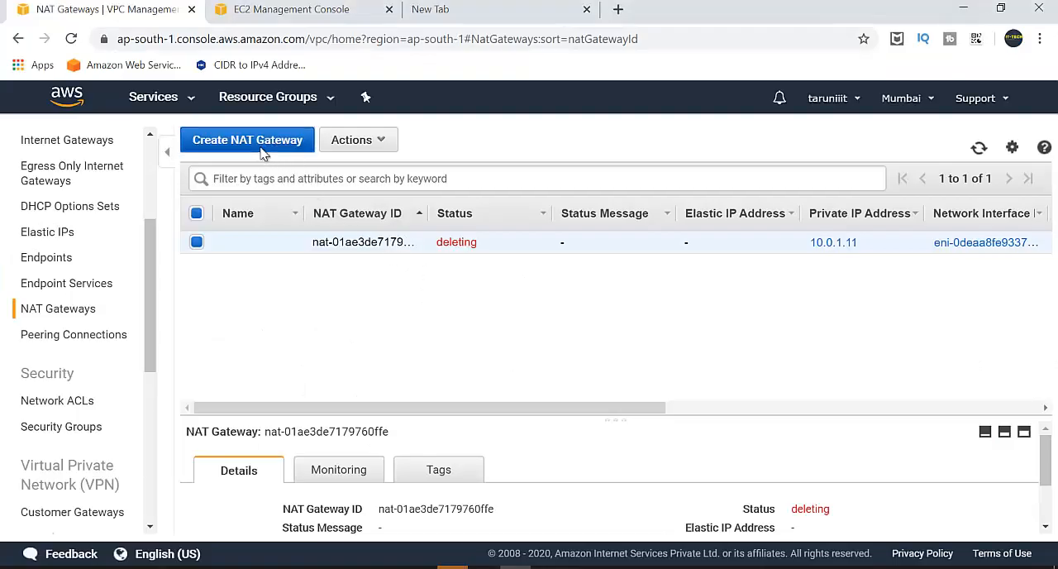
click(300, 253)
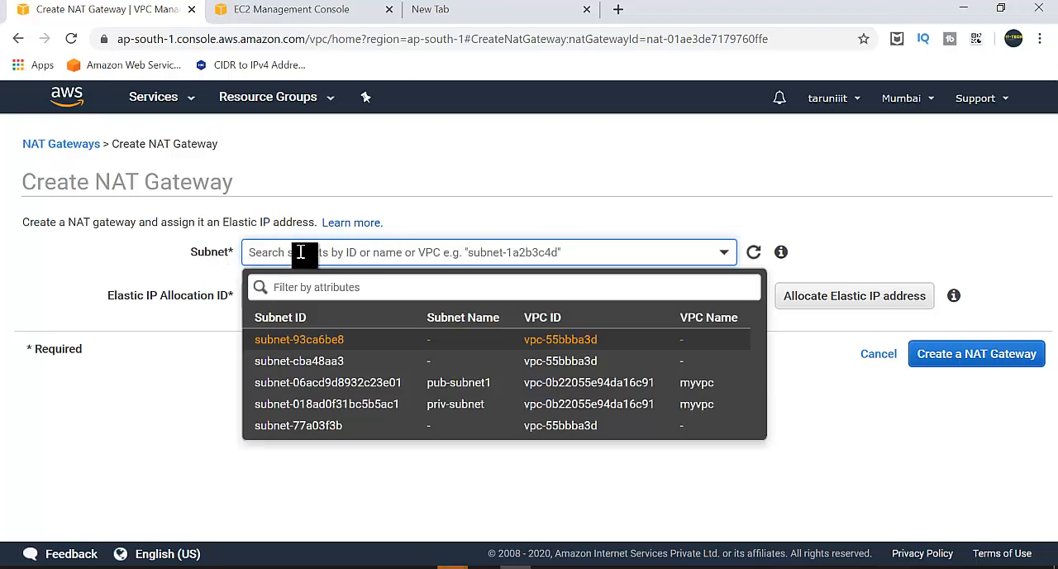
click(445, 385)
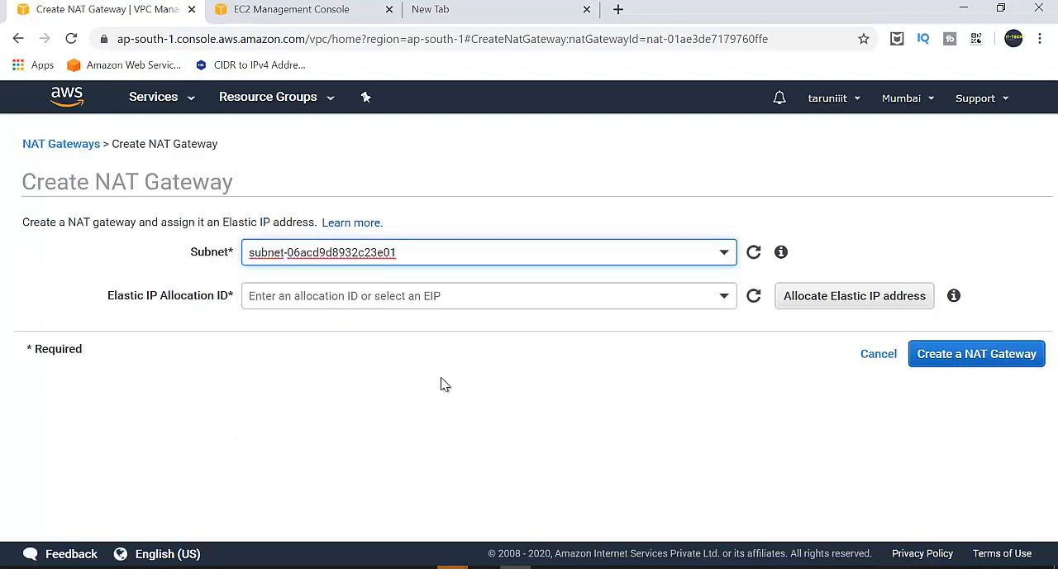
click(857, 302)
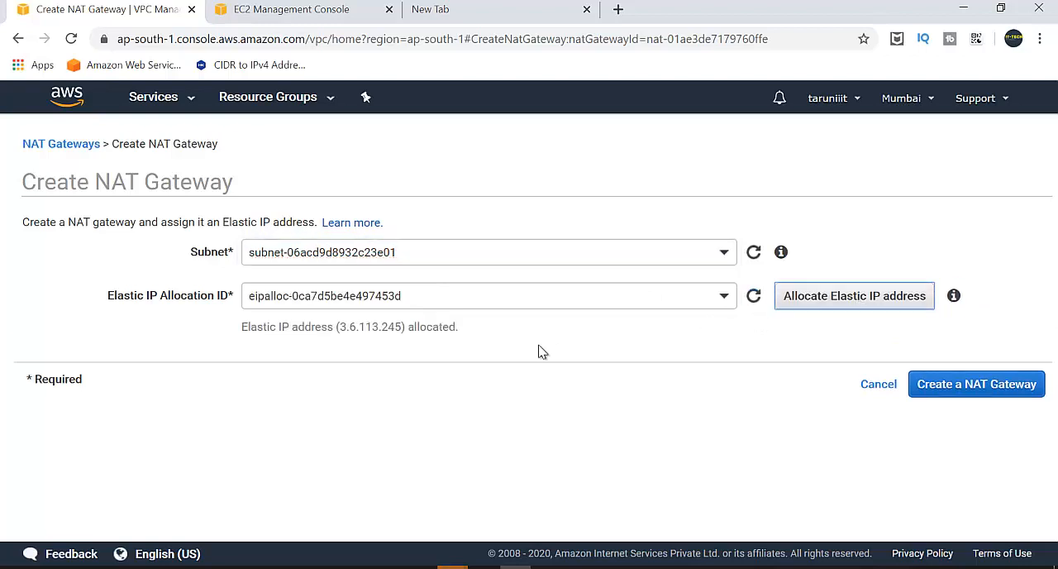
click(977, 394)
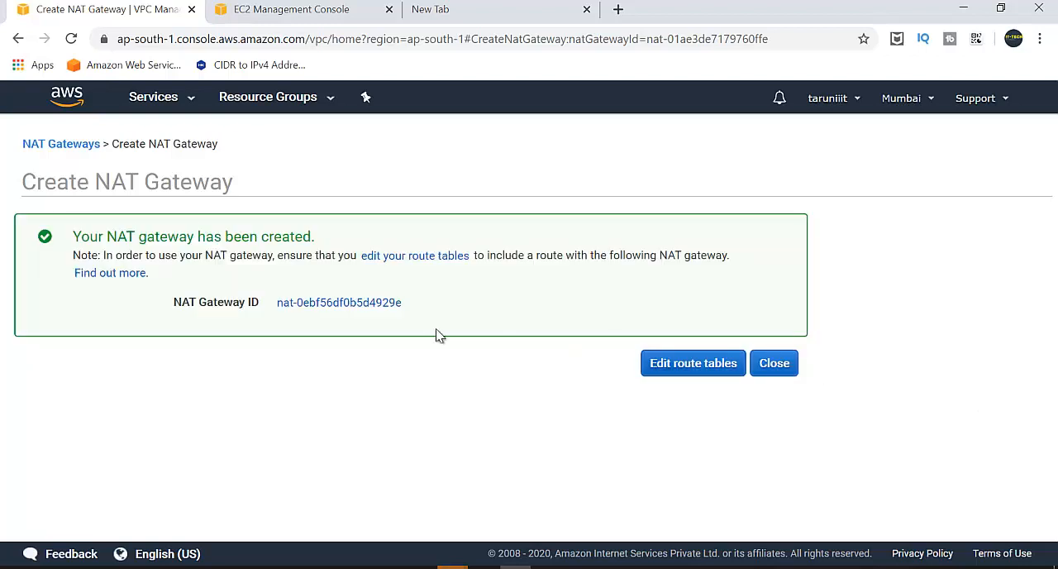
drag(412, 307, 390, 306)
Go on to the route tables and open the routes of the Priavte-RT route table for editing.
click(686, 366)
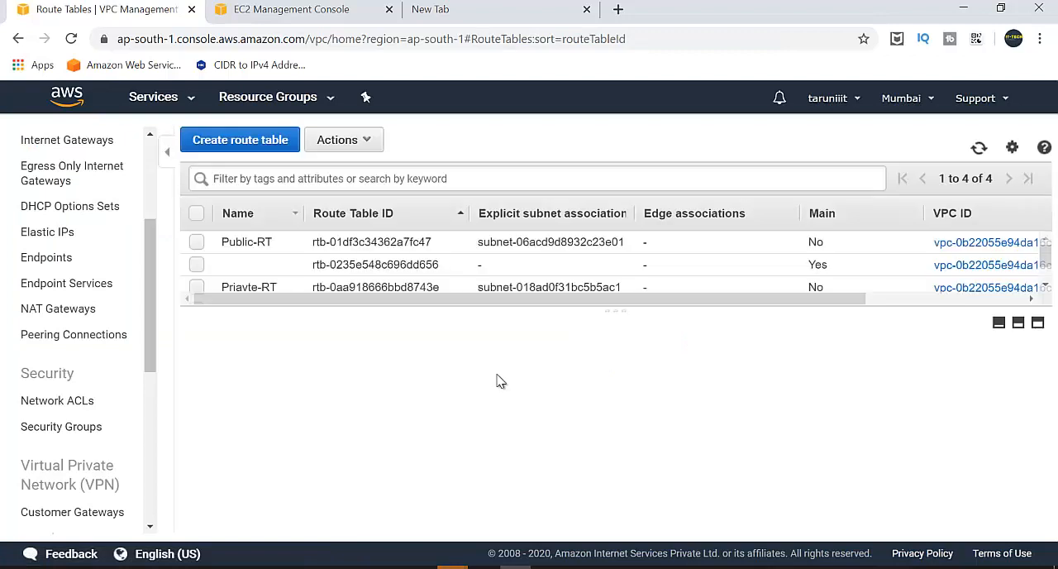
click(254, 290)
click(335, 371)
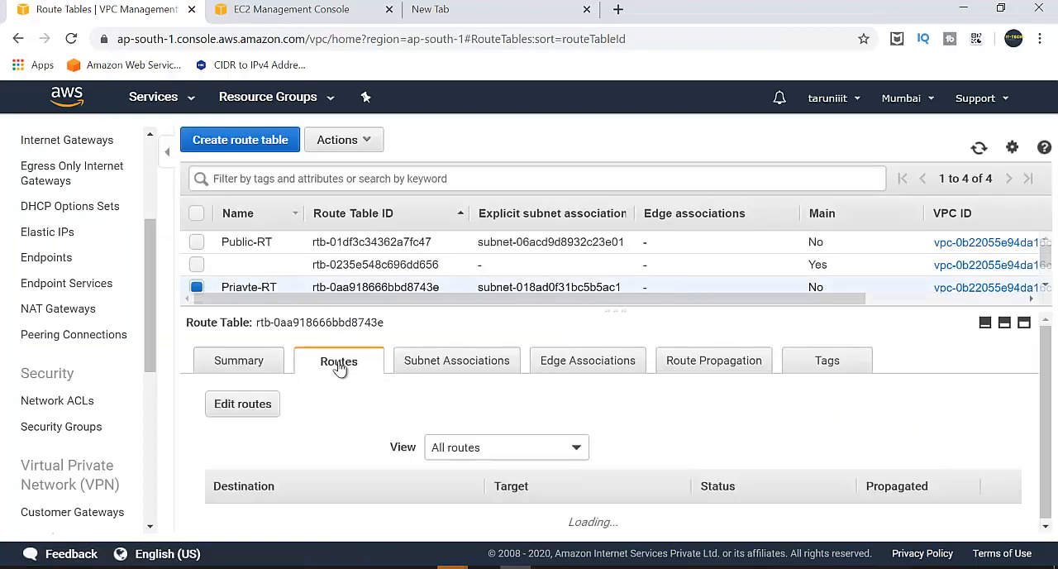
scroll(474, 455, down, 1)
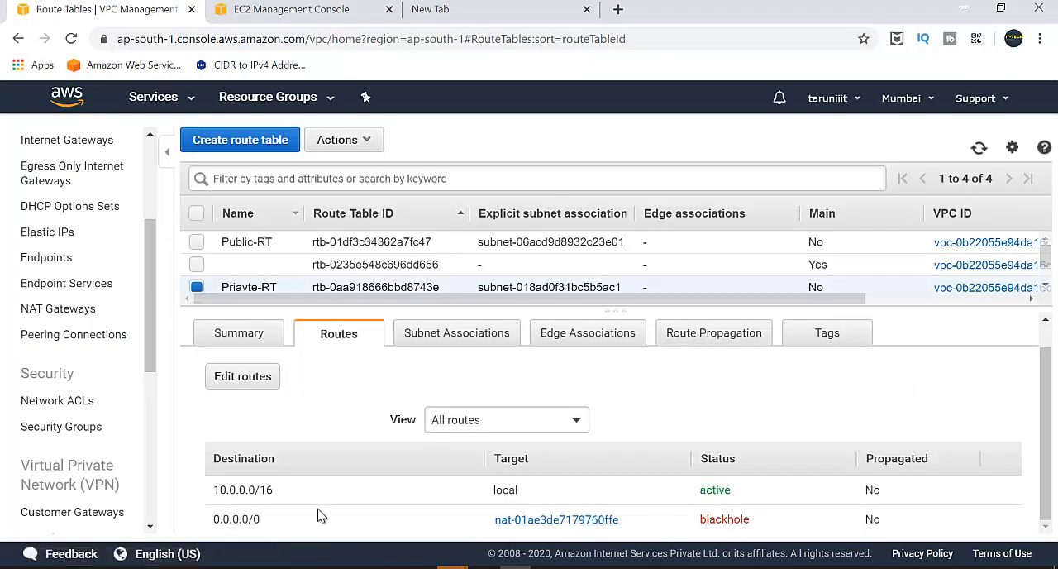
click(241, 378)
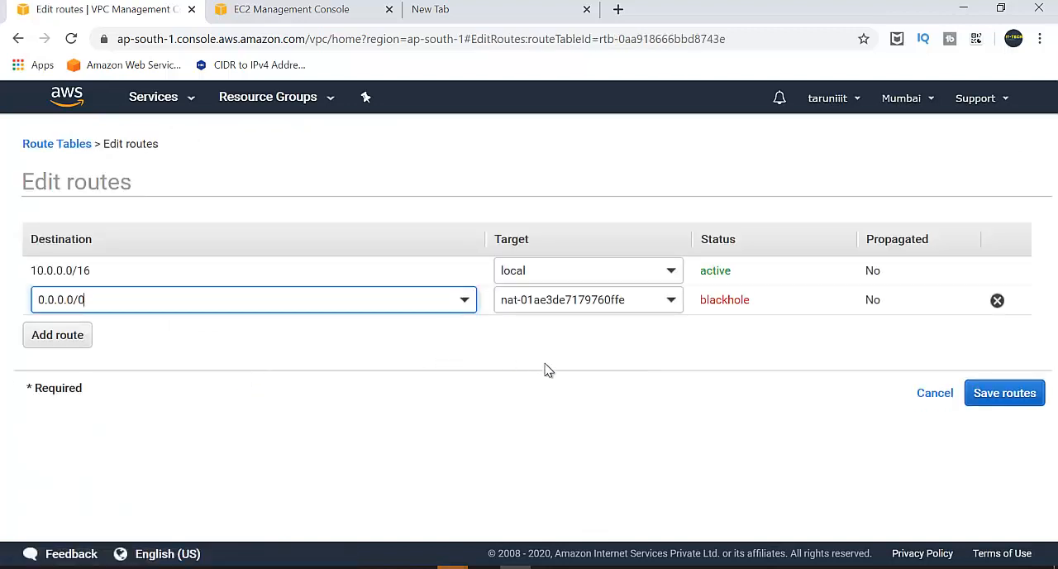
Try to change the target of the 0.0.0.0/0 route to another NAT gateway.
click(663, 306)
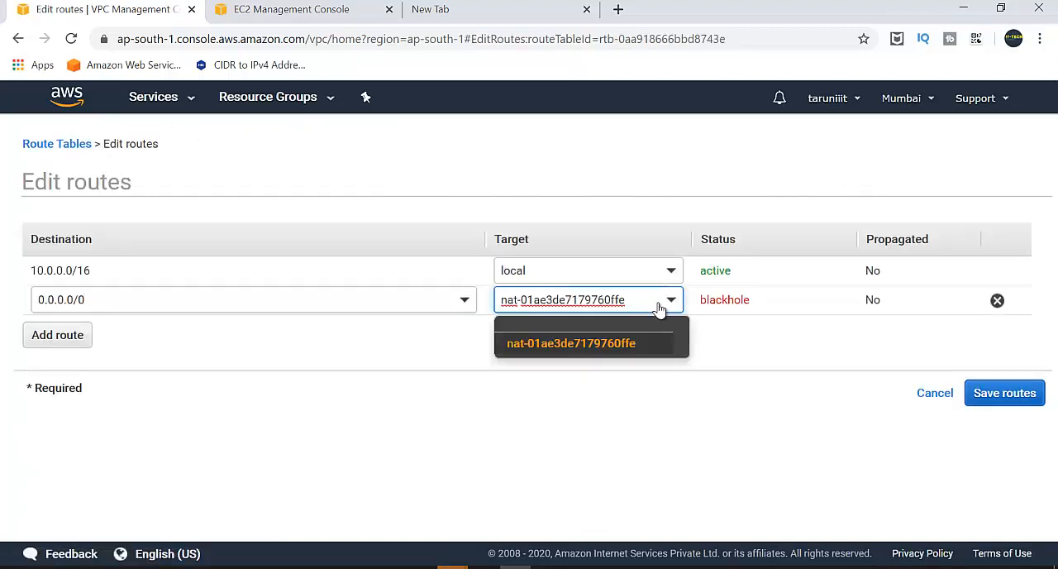
drag(676, 306, 455, 312)
key(BackSpace)
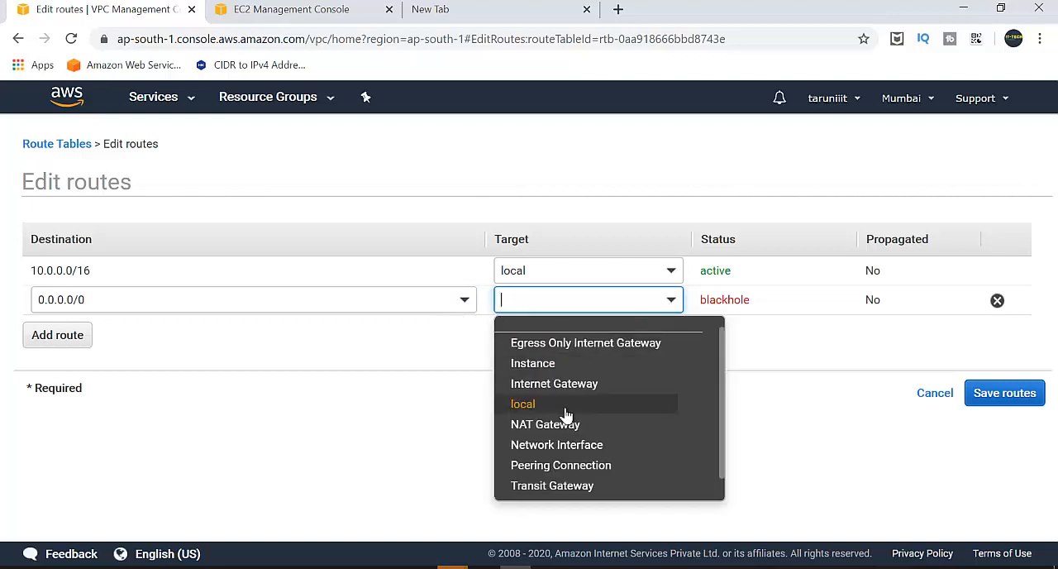
click(561, 427)
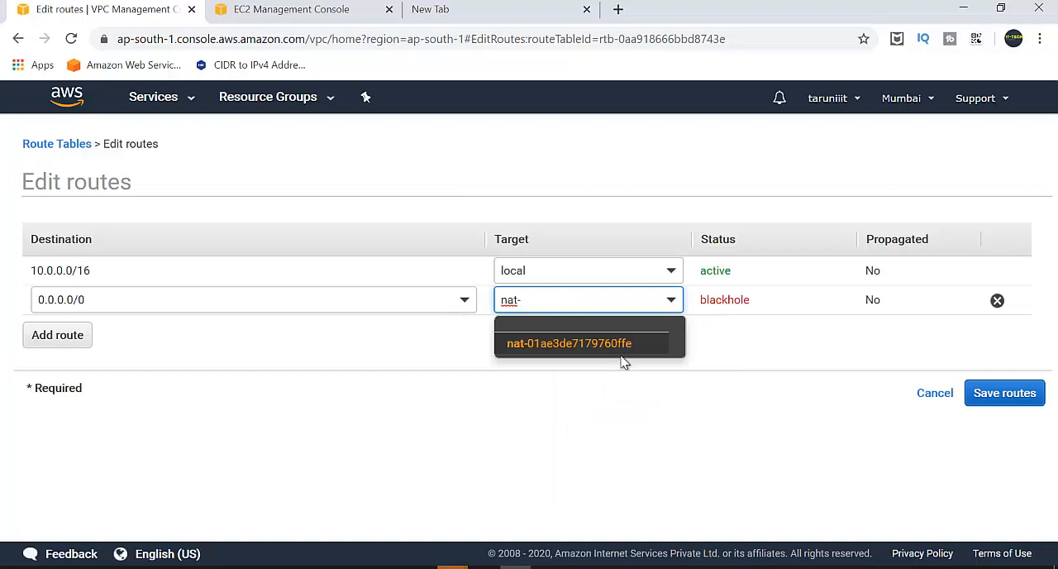
click(738, 420)
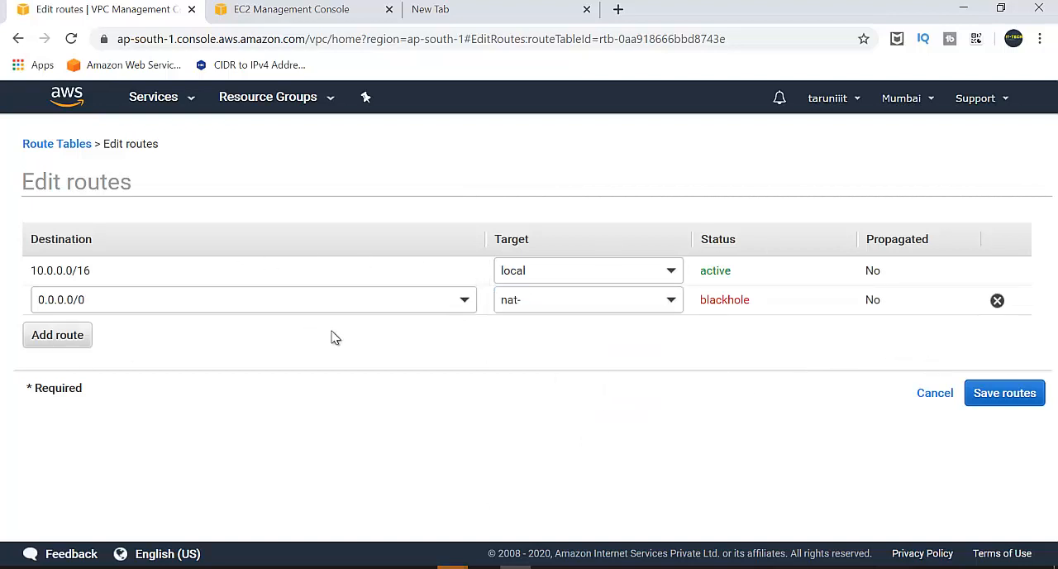
Remove the 0.0.0.0/0 route from the Priavte-RT route table and save the routes.
click(998, 301)
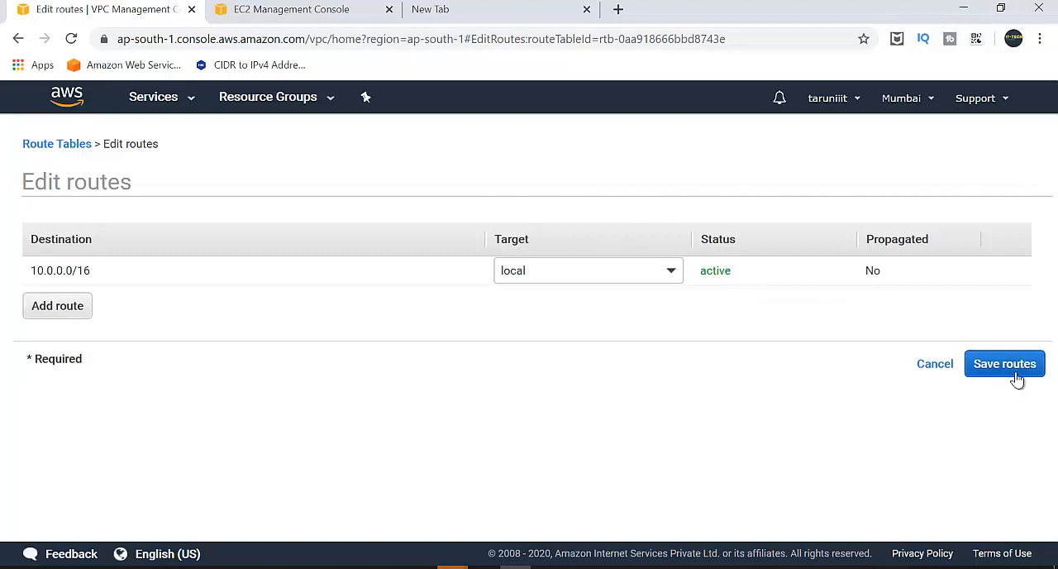
click(1010, 364)
click(767, 291)
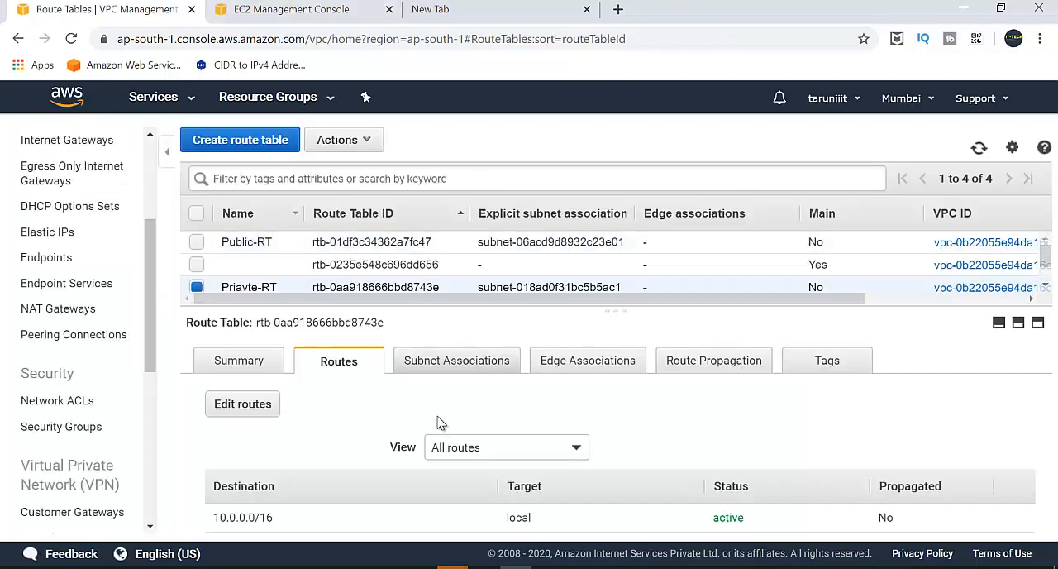
Add a route for 0.0.0.0/0 targeting the NAT gateway nat-0ebf56df0b5d4929e to Priavte-RT, and save the routes.
click(247, 405)
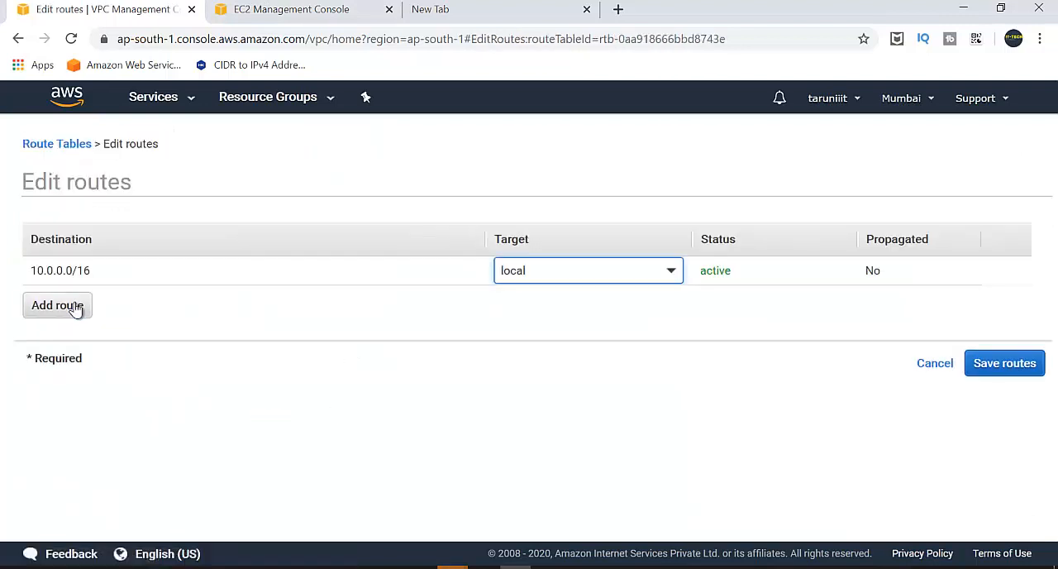
click(75, 307)
text(0.0.0.0/0)
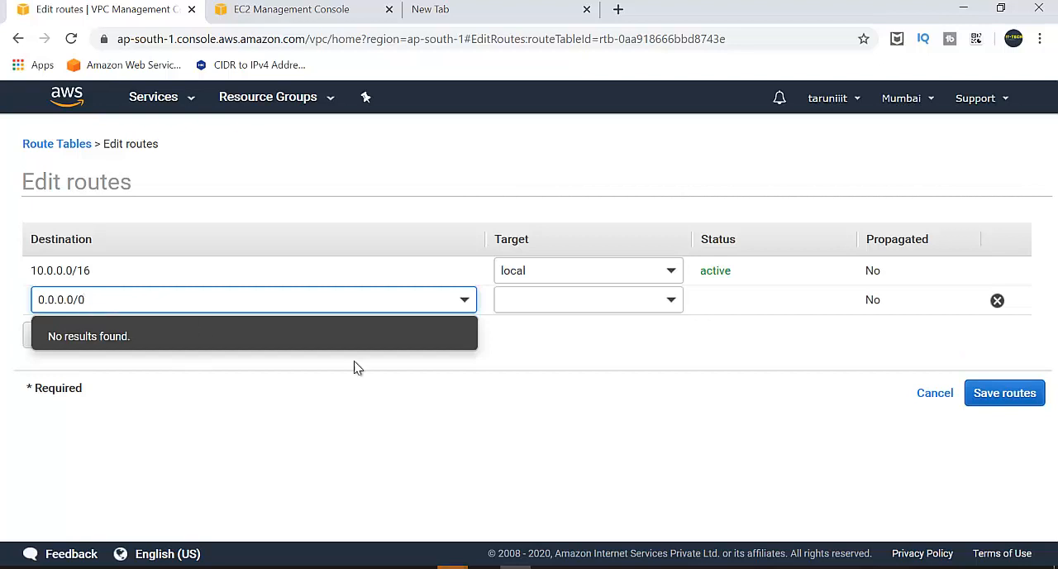
click(486, 421)
click(649, 302)
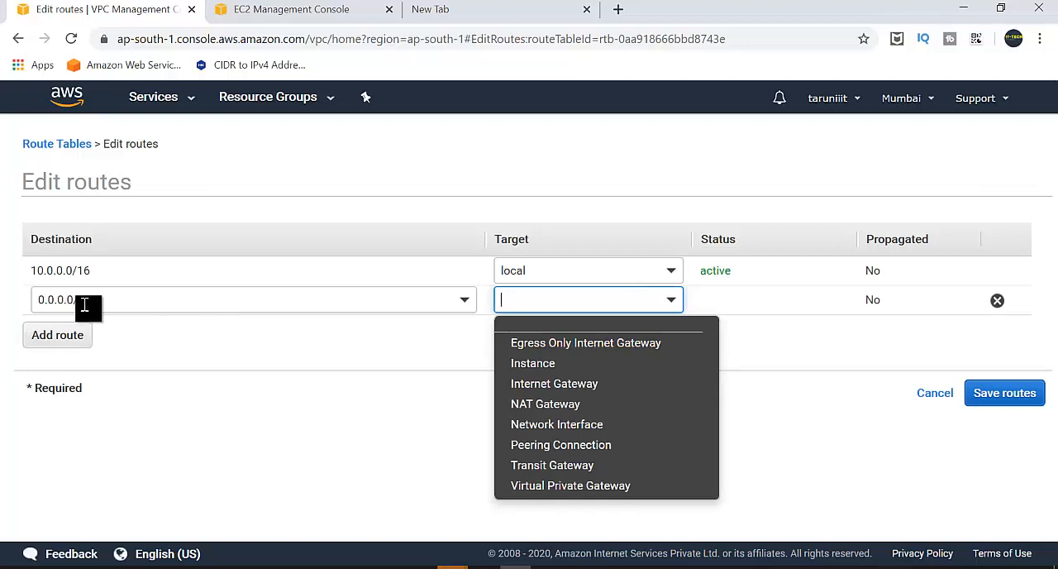
click(561, 407)
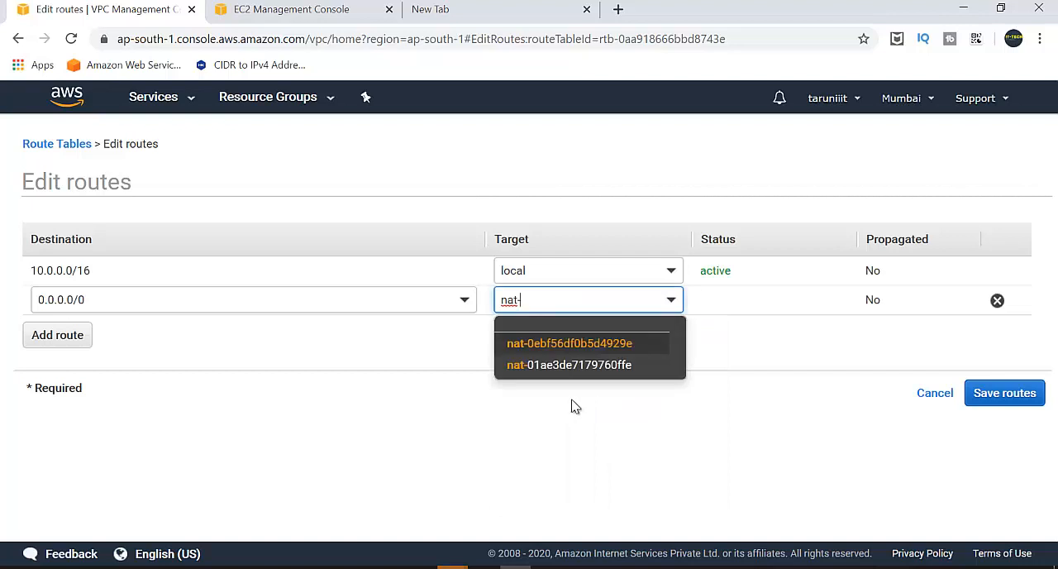
click(608, 348)
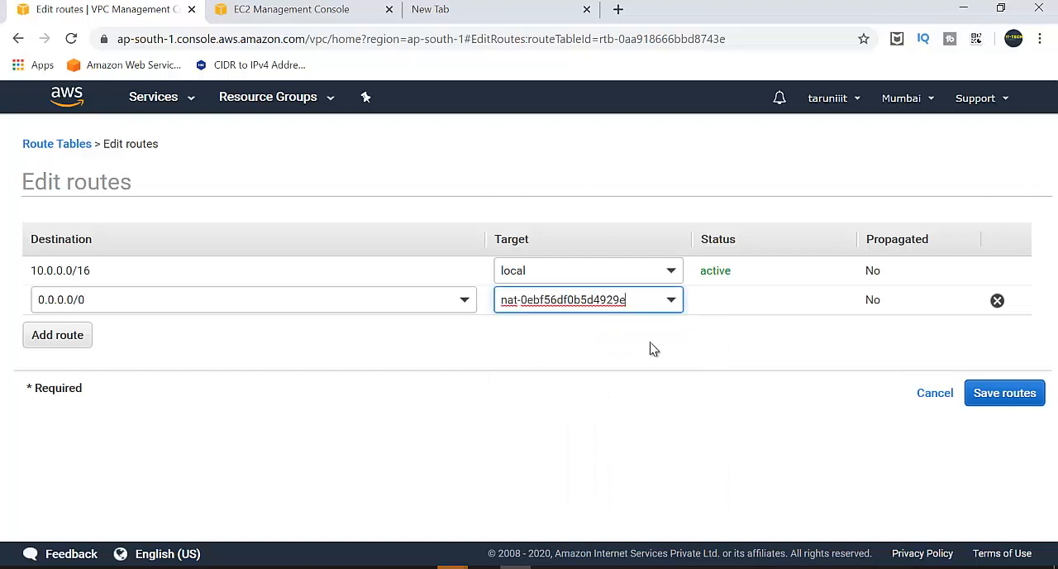
click(1005, 391)
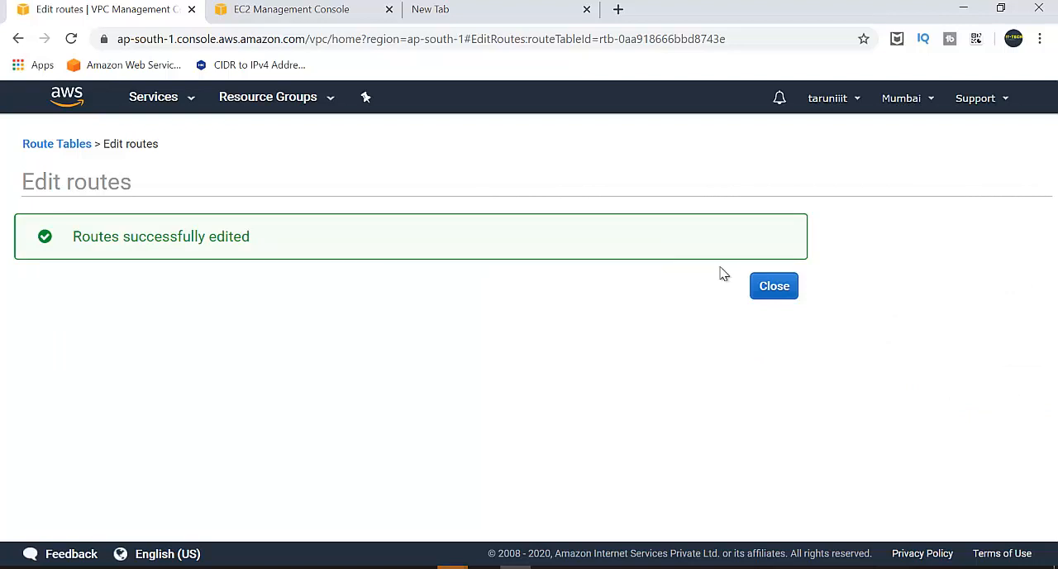
click(766, 291)
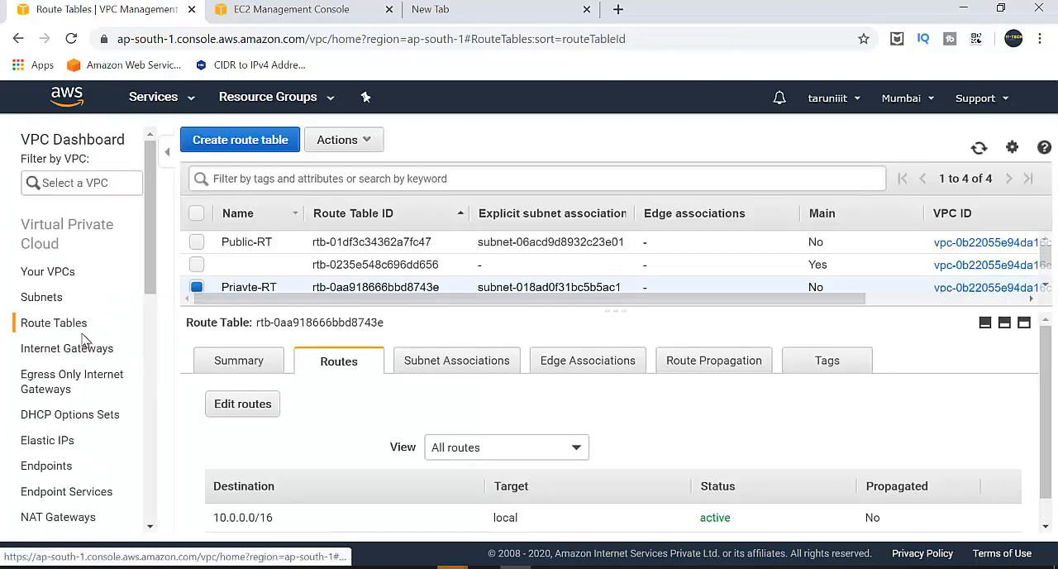
Check the status of the NAT gateways with a refreshed list, and view the network diagram d.png in Paint.
click(54, 357)
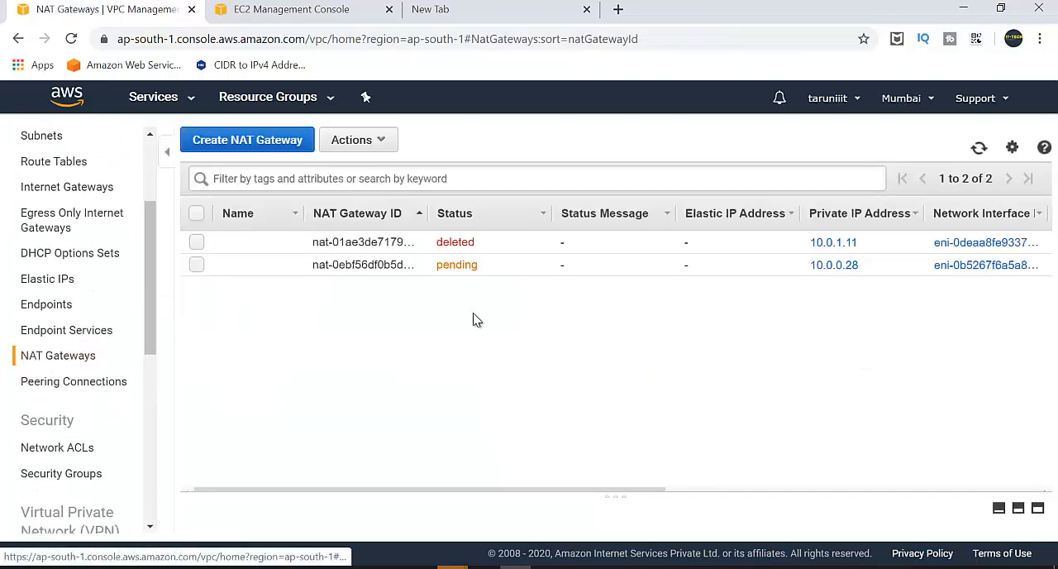
click(980, 150)
click(979, 148)
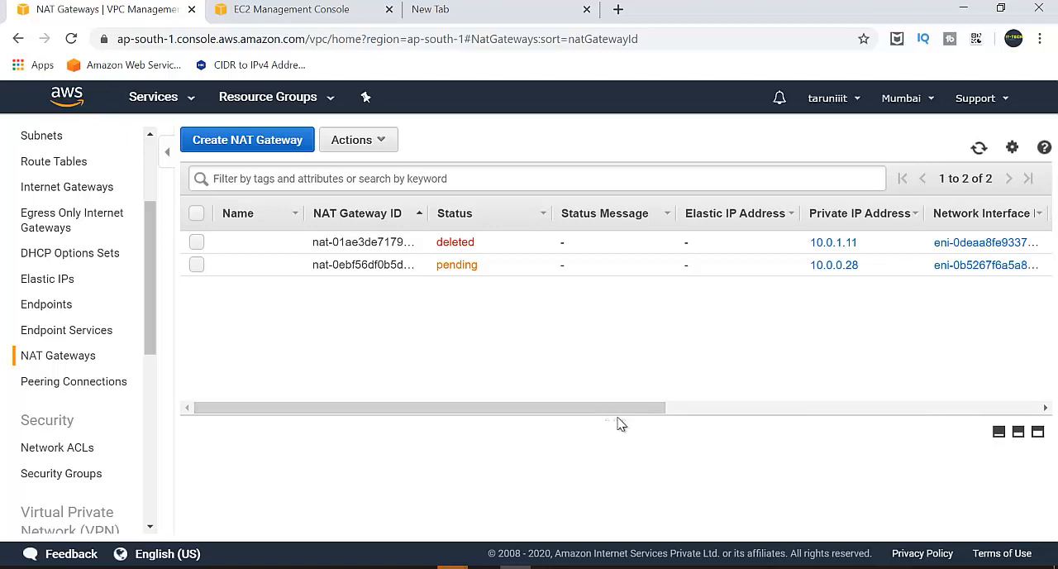
drag(616, 417, 614, 322)
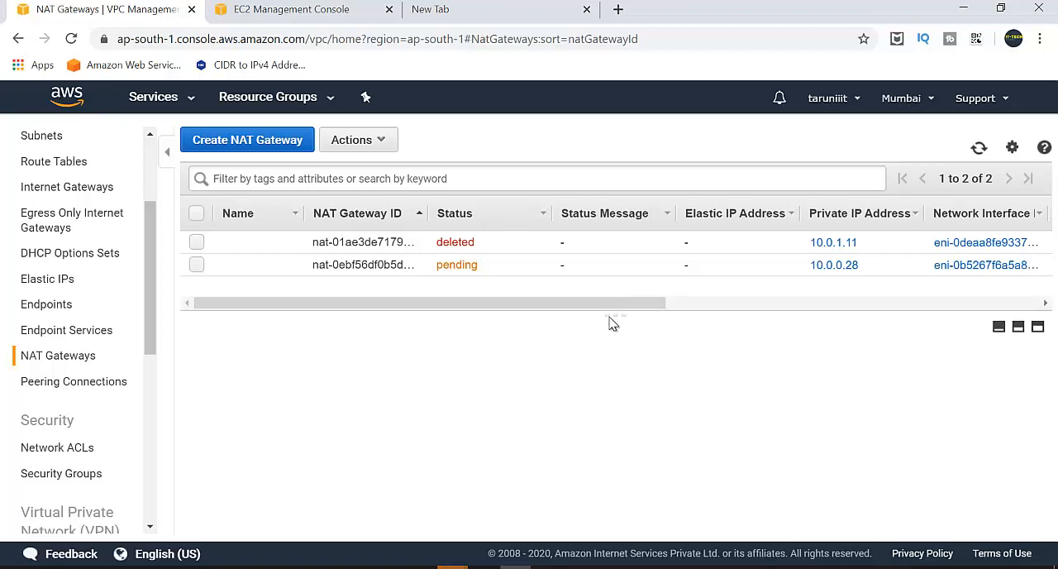
click(519, 565)
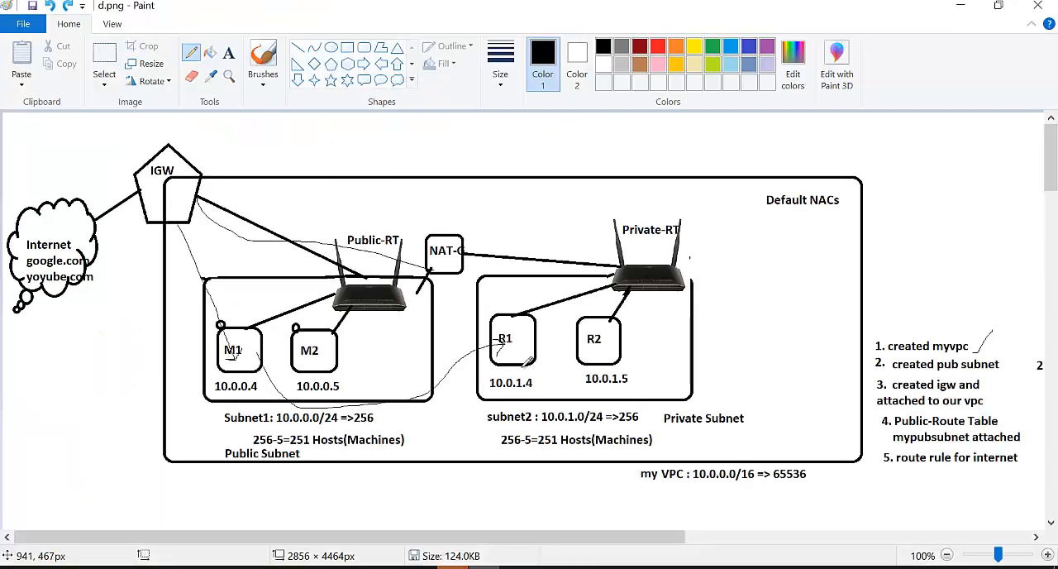